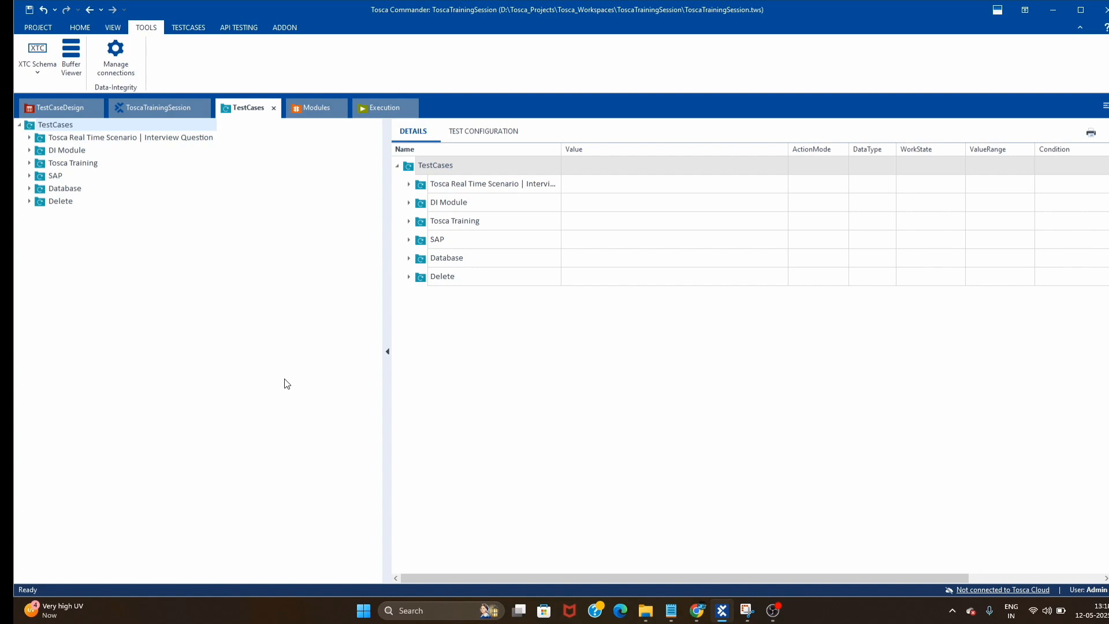
- Bring the Chrome window with the Demo Web Shop home page to the front
{"action": "left_click", "coordinate": [700, 612]}
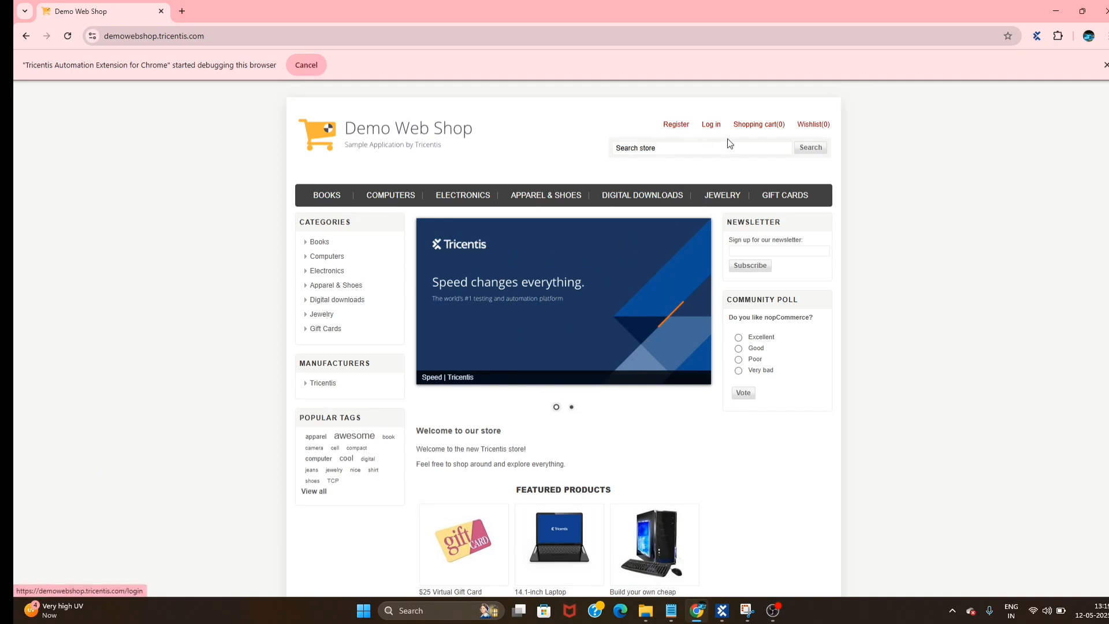
- Preview the shop's Register and Log in pages, go back to Register, then return to Tosca Commander
{"action": "left_click", "coordinate": [711, 125]}
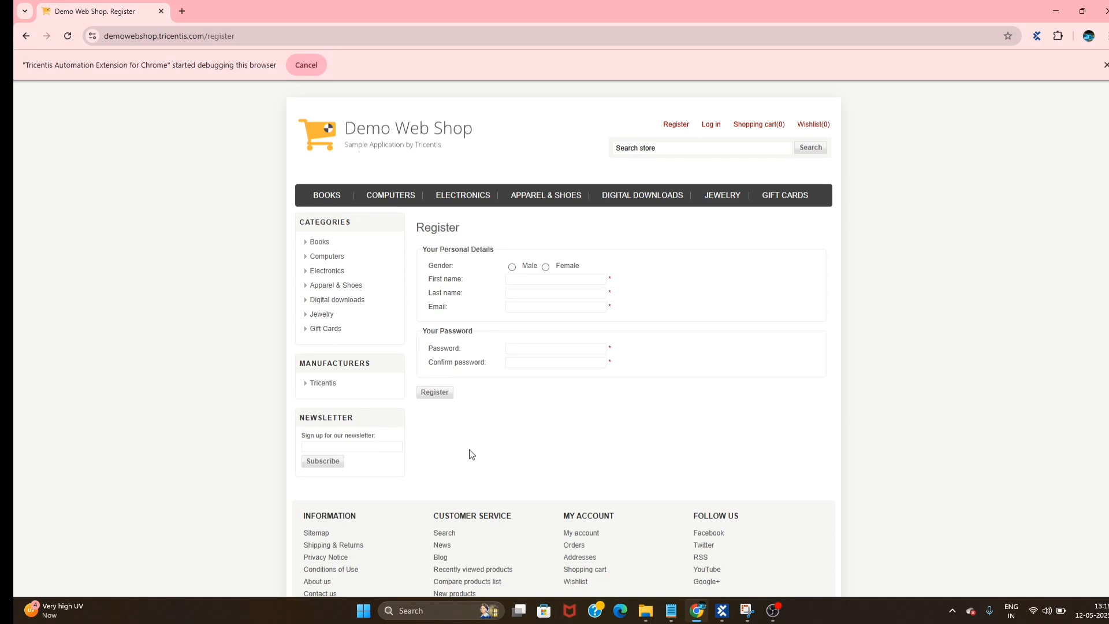
{"action": "left_click", "coordinate": [784, 195]}
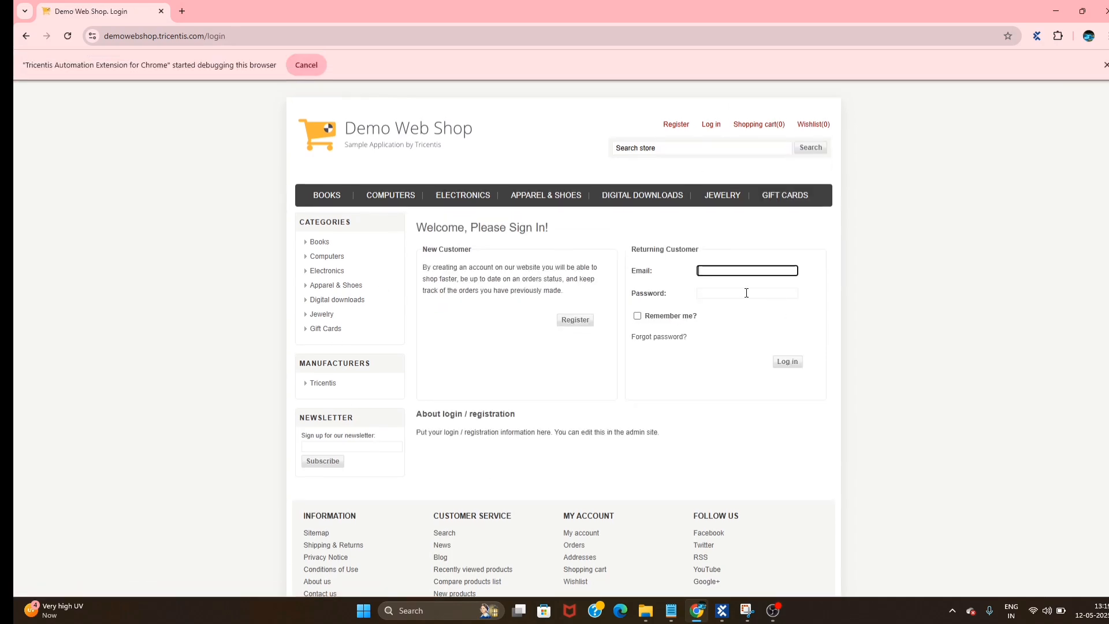
{"action": "left_click", "coordinate": [26, 36]}
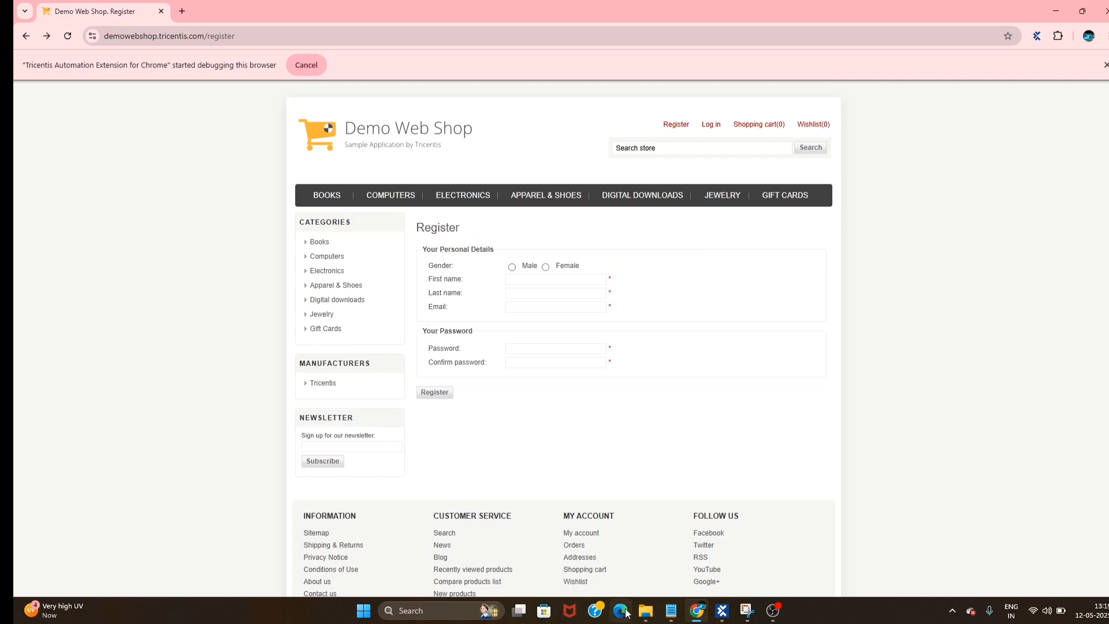
{"action": "left_click", "coordinate": [723, 611]}
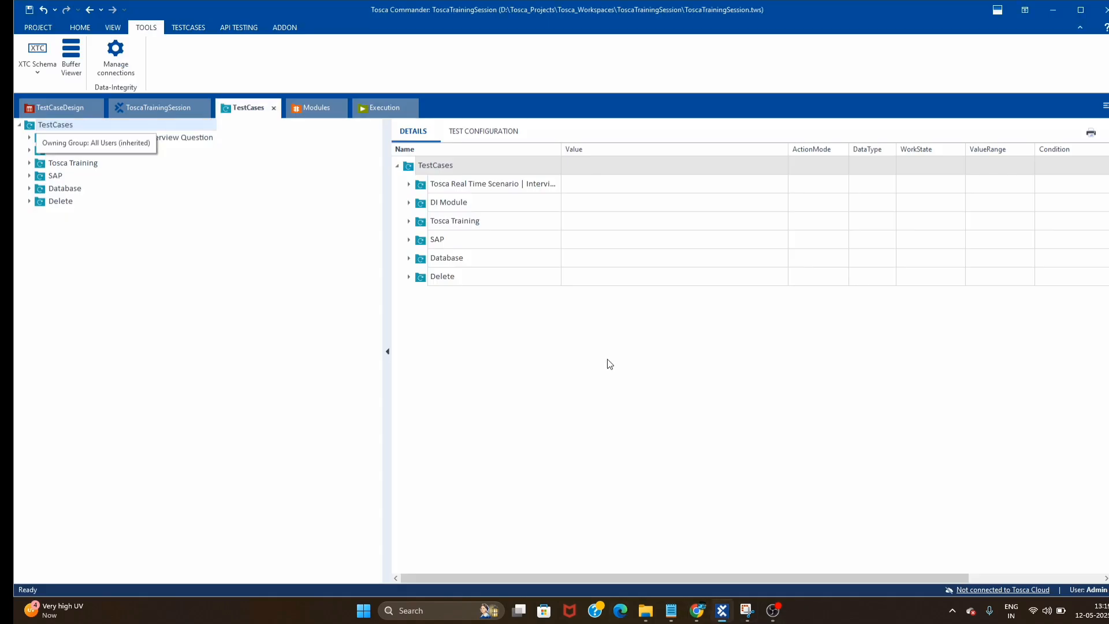
- Create a new folder named Library Conditiong under Tosca Training
{"action": "left_click", "coordinate": [30, 163]}
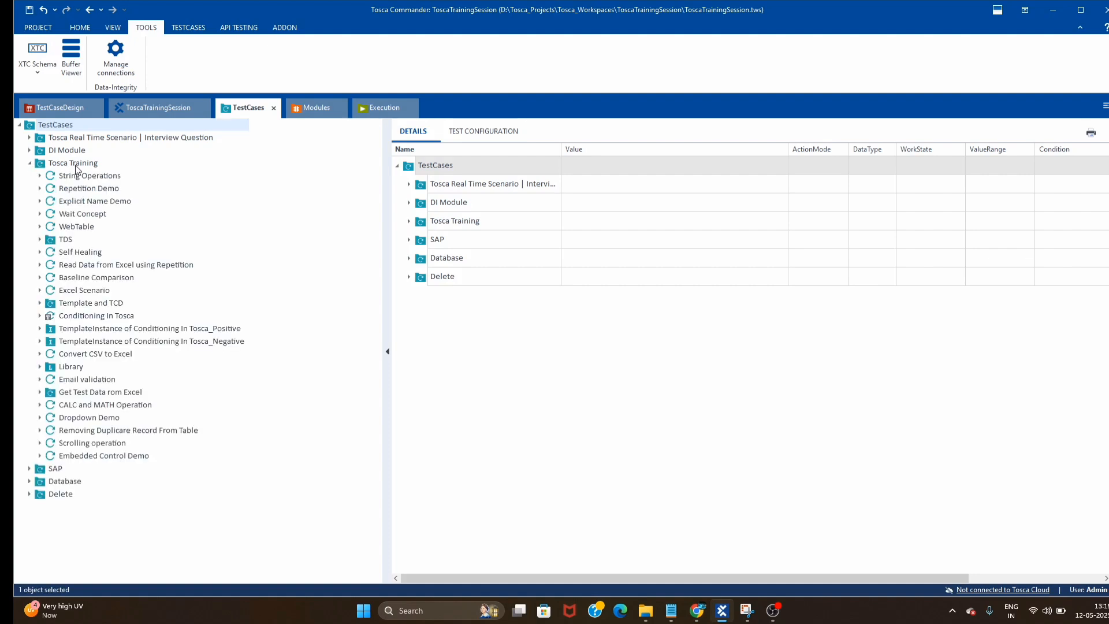
{"action": "right_click", "coordinate": [77, 164]}
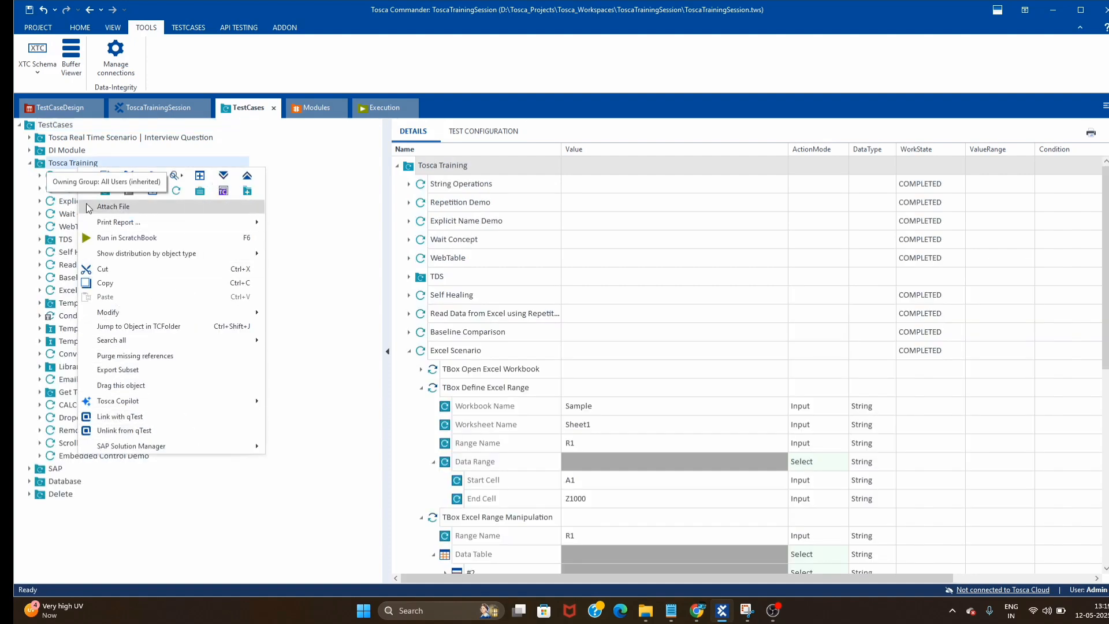
{"action": "left_click", "coordinate": [105, 191]}
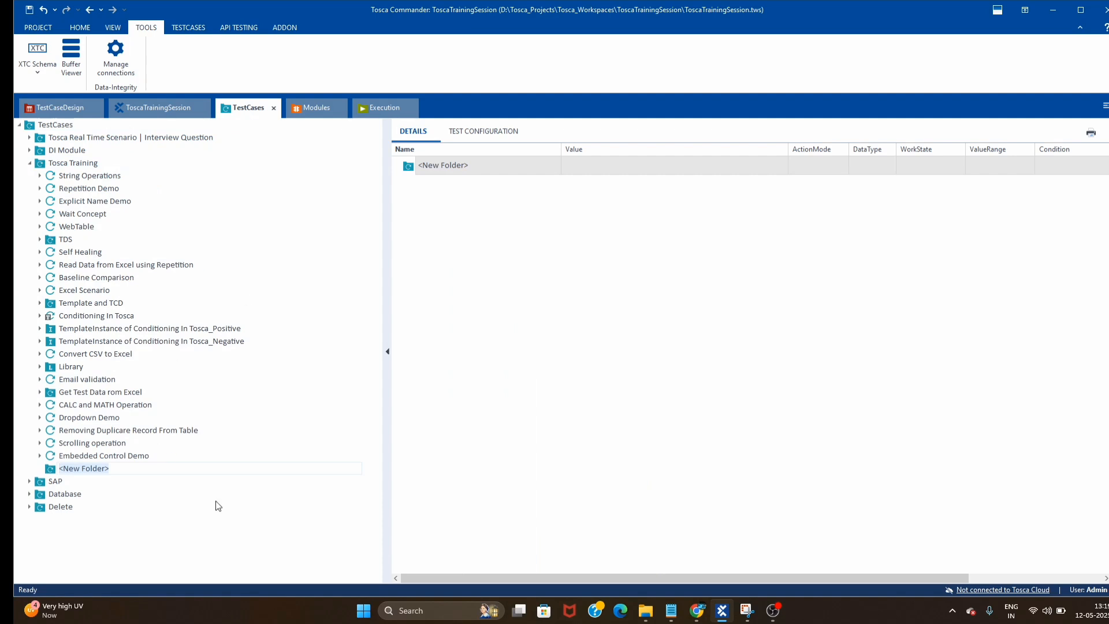
{"action": "type", "text": "Library Conditiong"}
{"action": "key", "text": "Return"}
- Add a TestStepLibrary named Library inside the Library Conditiong folder
{"action": "right_click", "coordinate": [53, 471]}
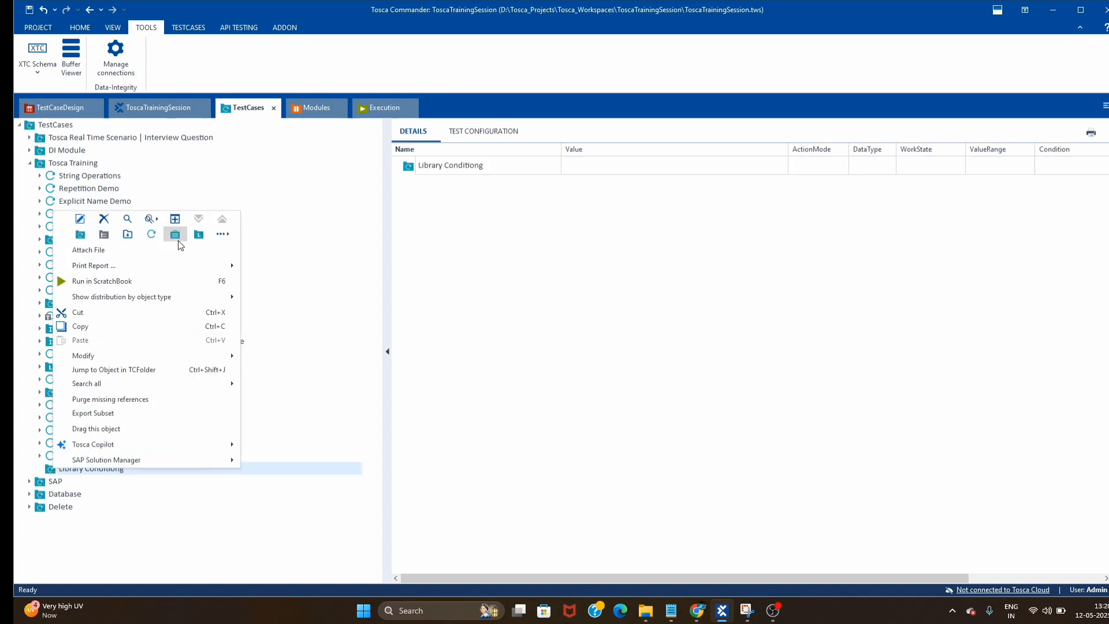
{"action": "left_click", "coordinate": [730, 440]}
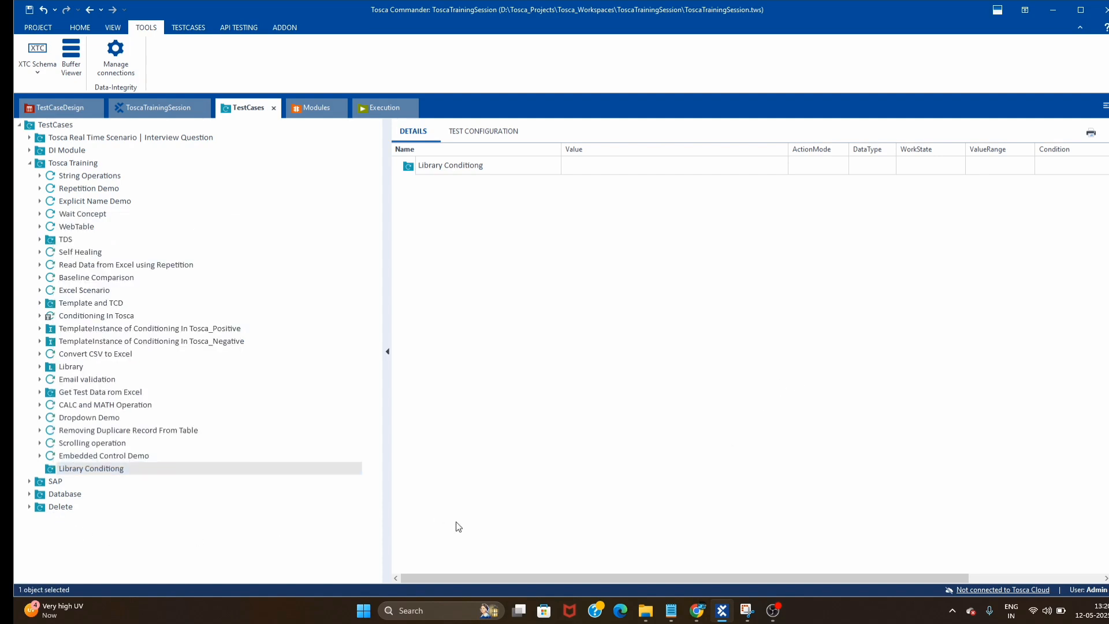
{"action": "right_click", "coordinate": [53, 472]}
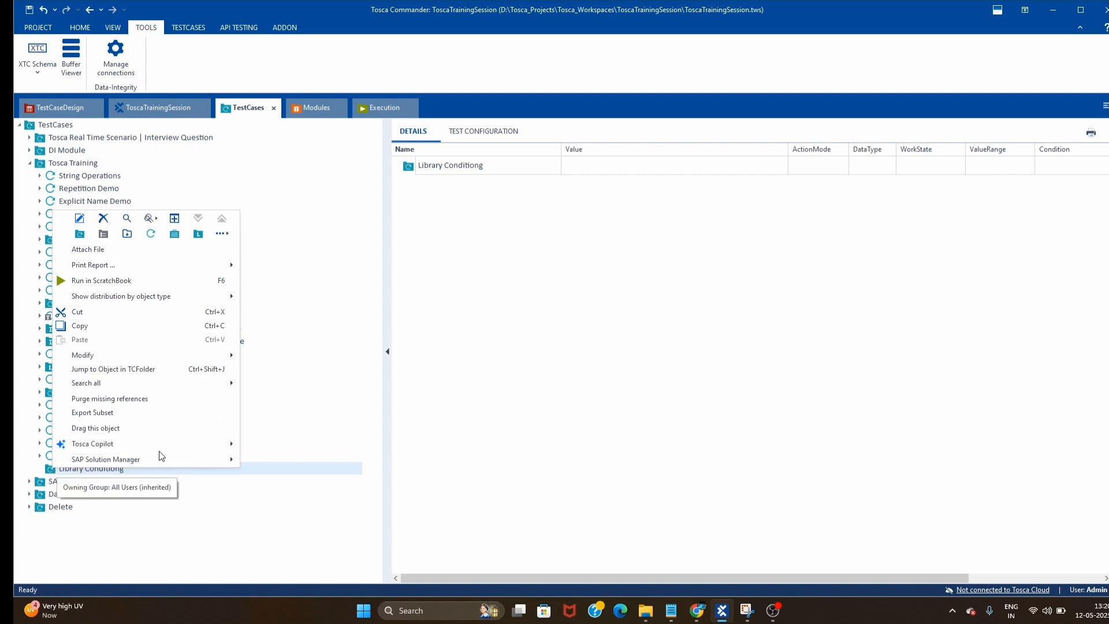
{"action": "left_click", "coordinate": [198, 234]}
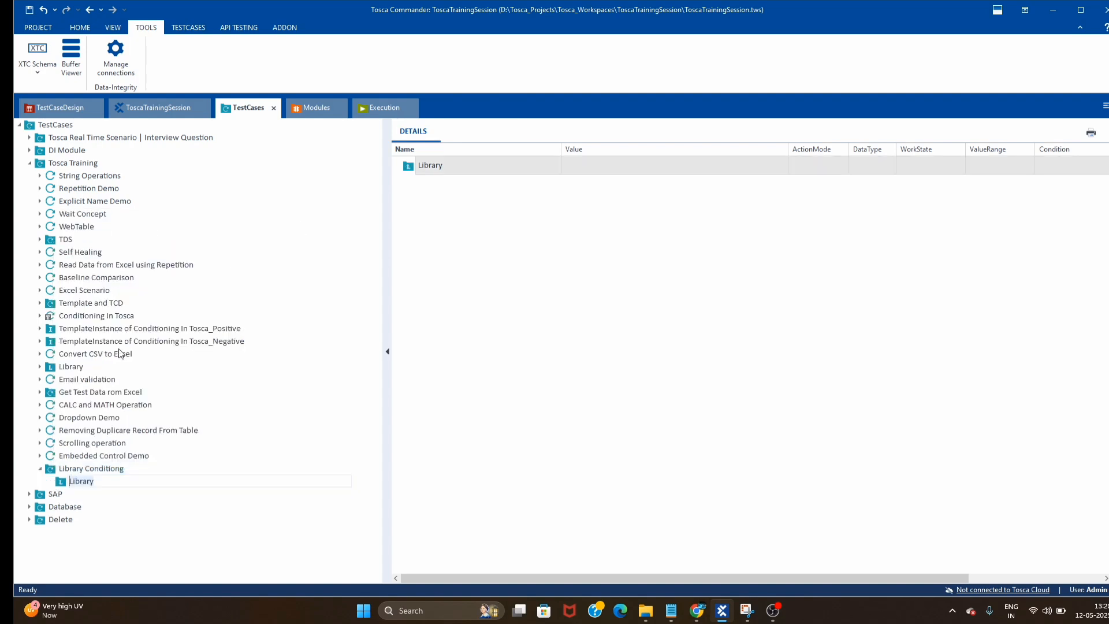
{"action": "left_click", "coordinate": [91, 468]}
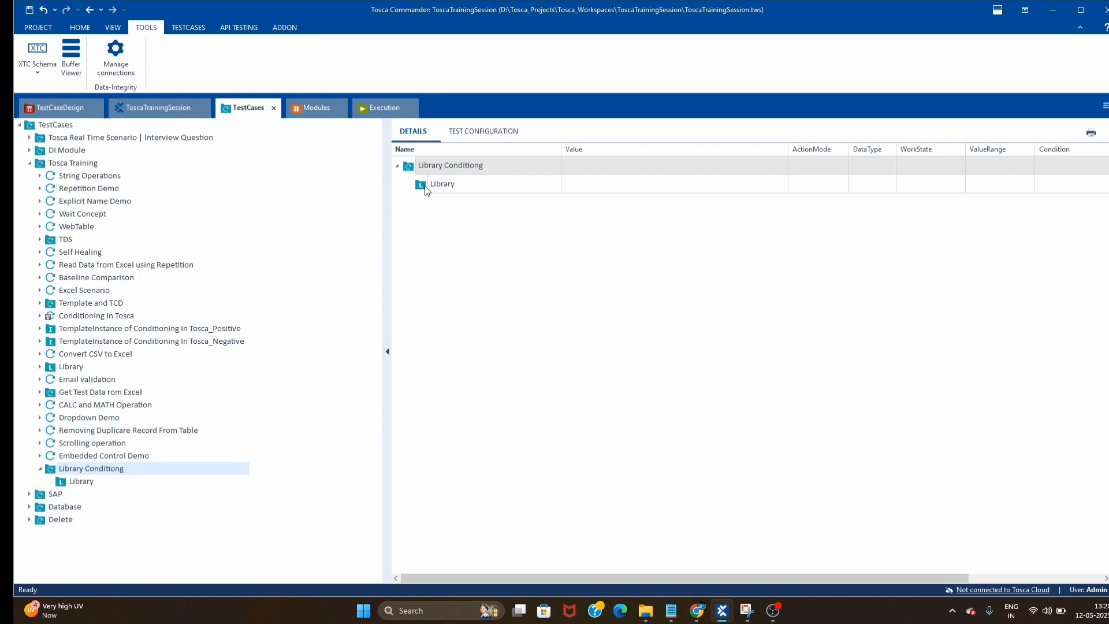
- Create a reusable TestStepBlock in Library and name it Login/Register
{"action": "right_click", "coordinate": [424, 186]}
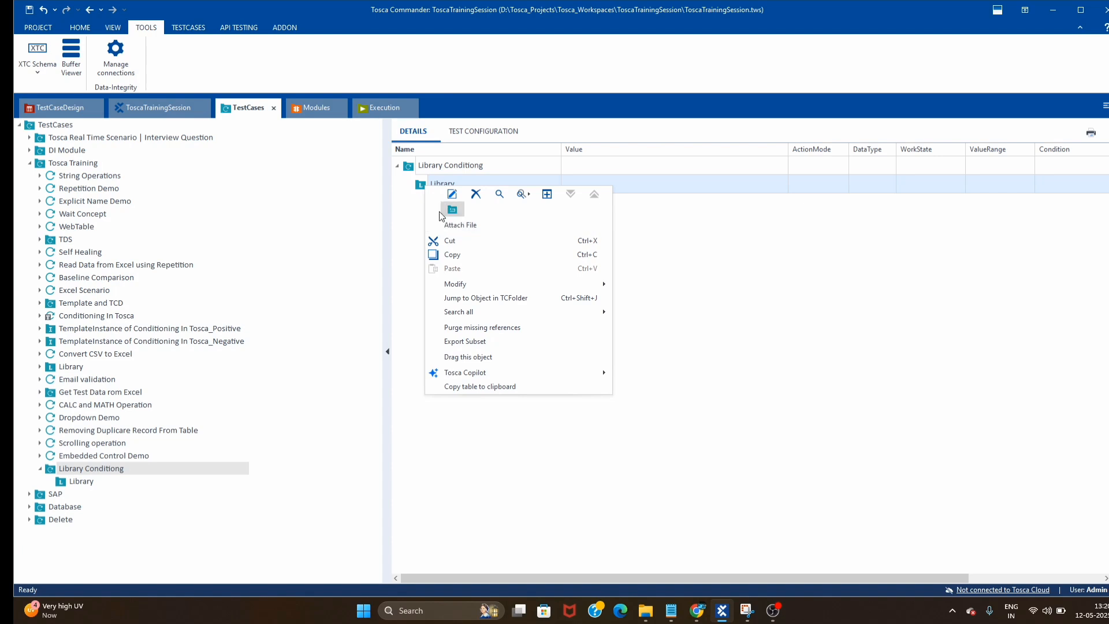
{"action": "right_click", "coordinate": [419, 181]}
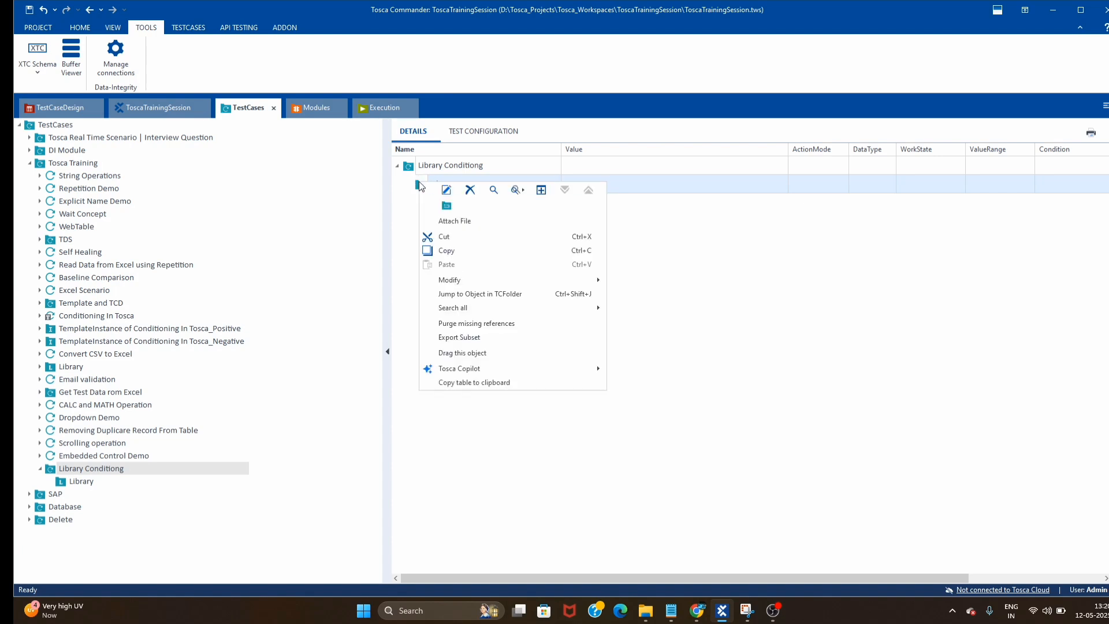
{"action": "left_click", "coordinate": [446, 207]}
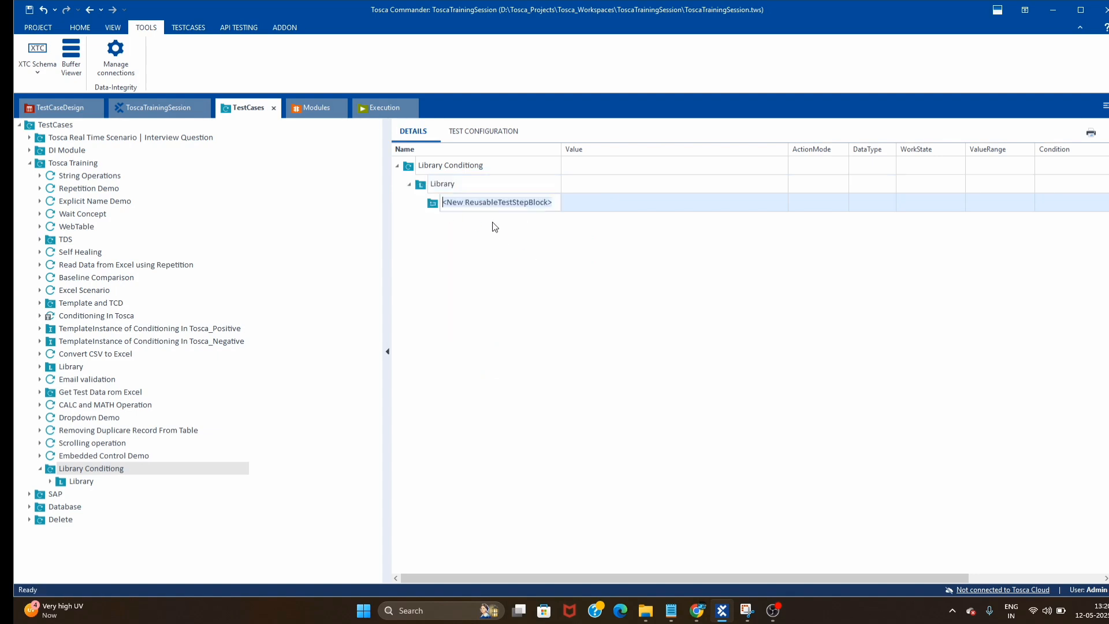
{"action": "type", "text": "loginj"}
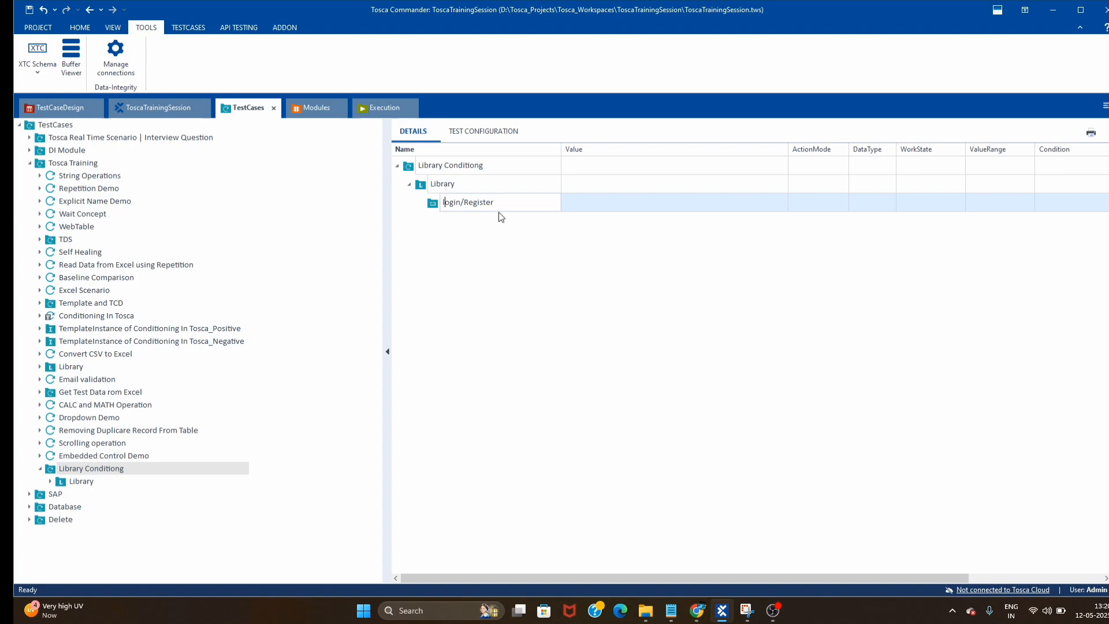
{"action": "key", "text": "BackSpace"}
{"action": "type", "text": "L"}
{"action": "left_click", "coordinate": [462, 287]}
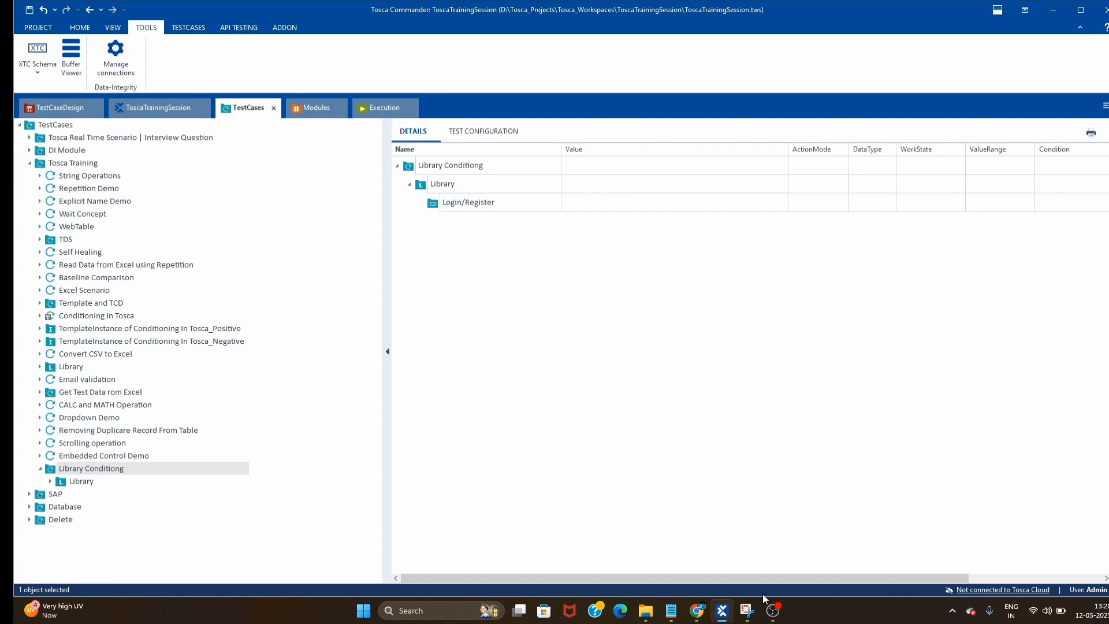
- Minimize Chrome and drag the Demo Web Shop Register and Login modules into the Login/Register block
{"action": "left_click", "coordinate": [697, 610]}
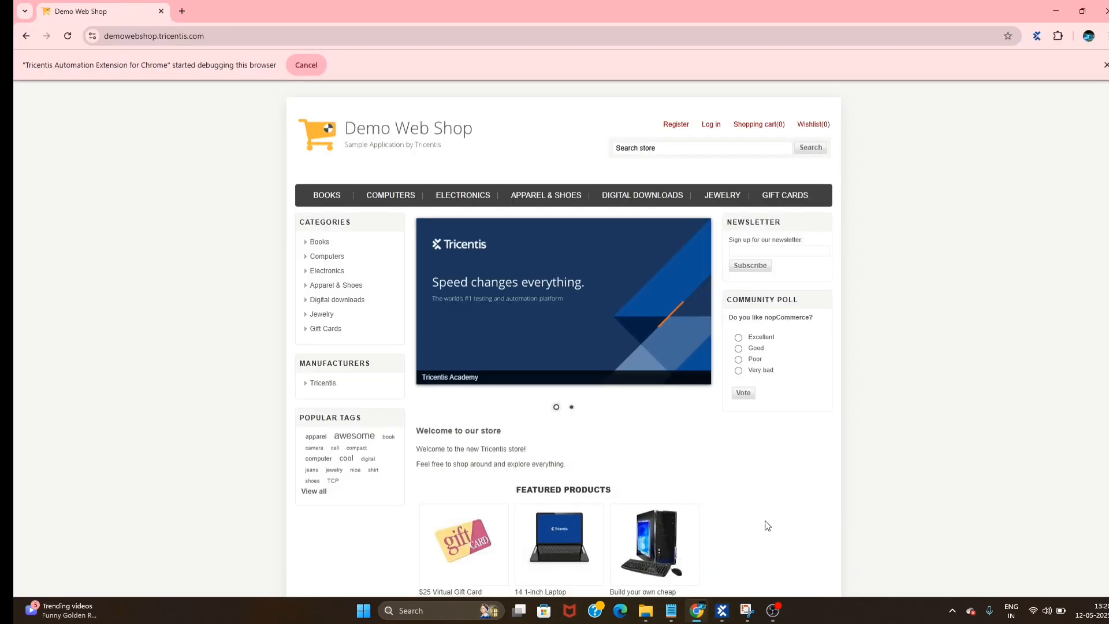
{"action": "left_click", "coordinate": [1056, 11]}
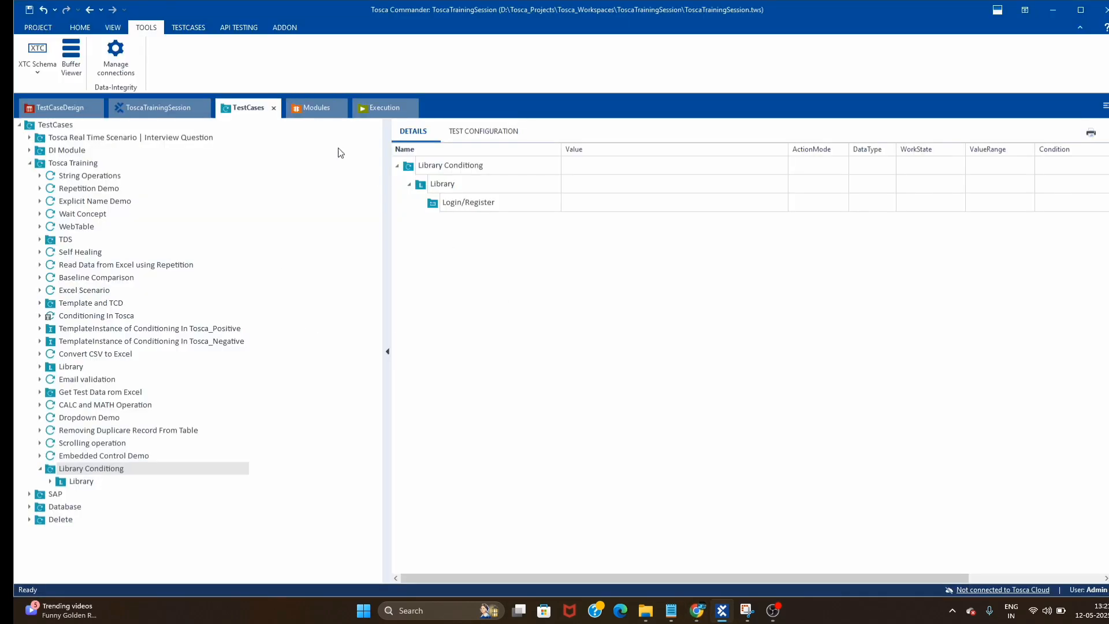
{"action": "left_click", "coordinate": [306, 112]}
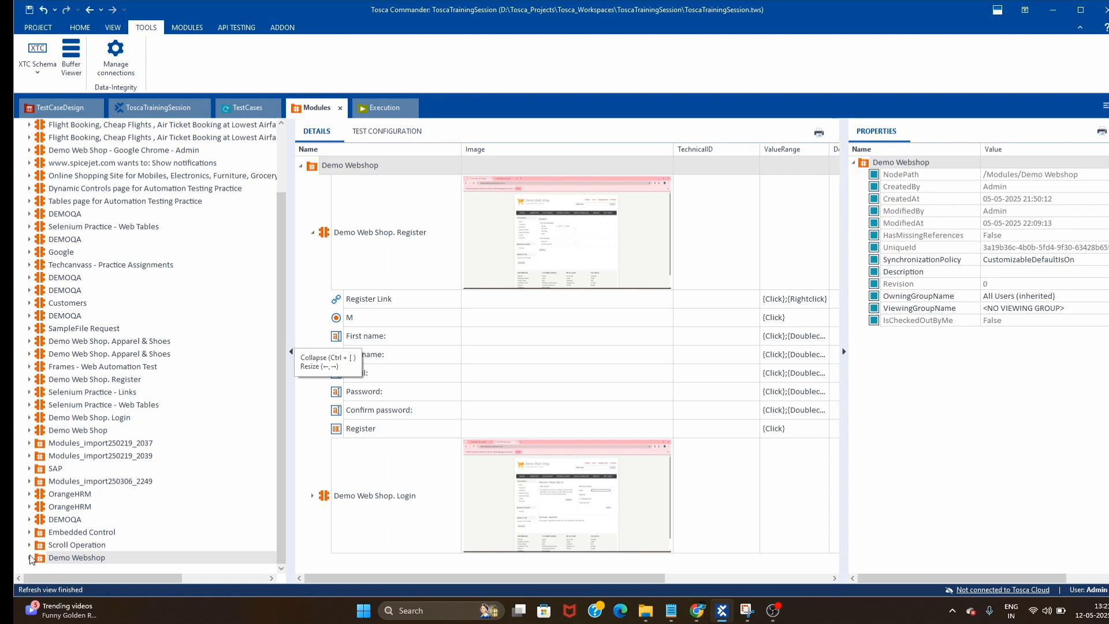
{"action": "double_click", "coordinate": [114, 557]}
{"action": "left_click", "coordinate": [97, 546]}
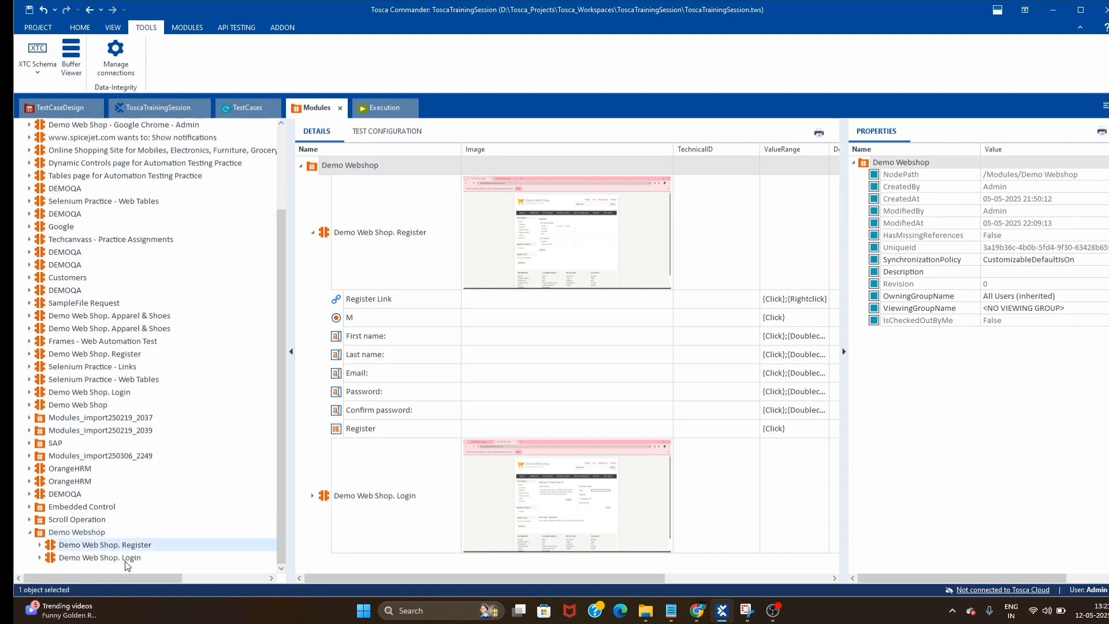
{"action": "left_click_drag", "start_coordinate": [54, 550], "coordinate": [455, 210]}
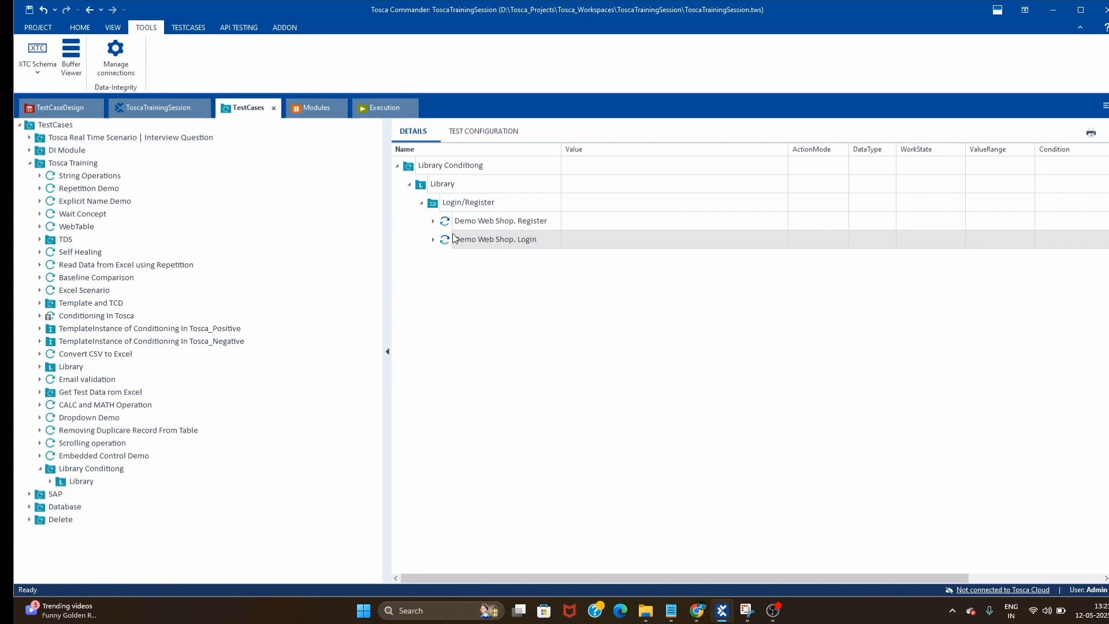
- Expand the Register and Login steps and inspect the First name and Register Link fields
{"action": "left_click", "coordinate": [477, 290]}
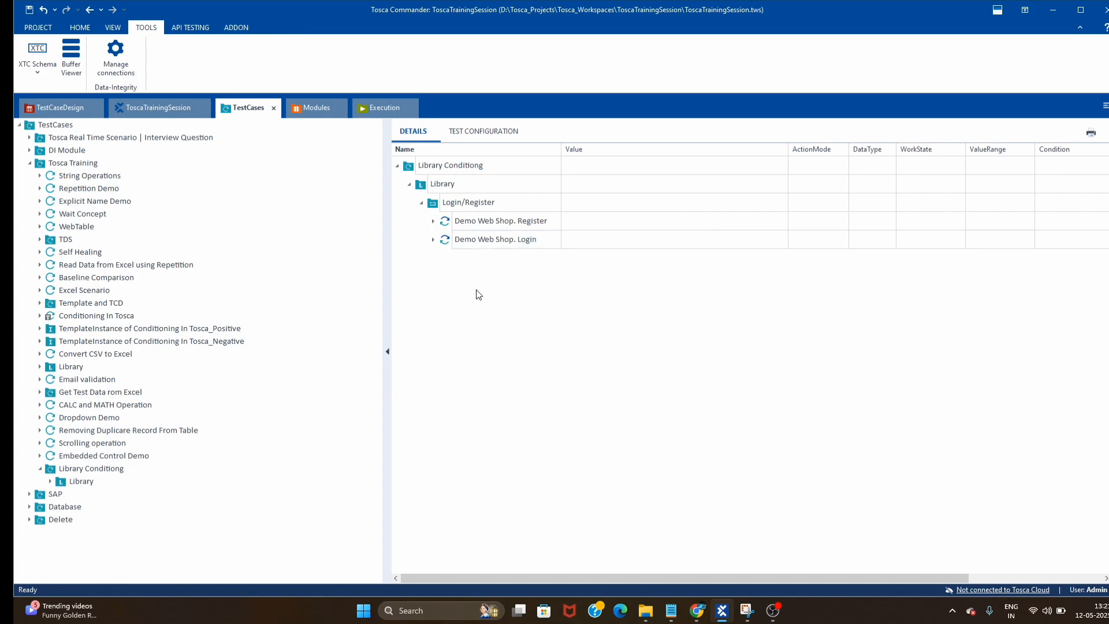
{"action": "left_click", "coordinate": [432, 221]}
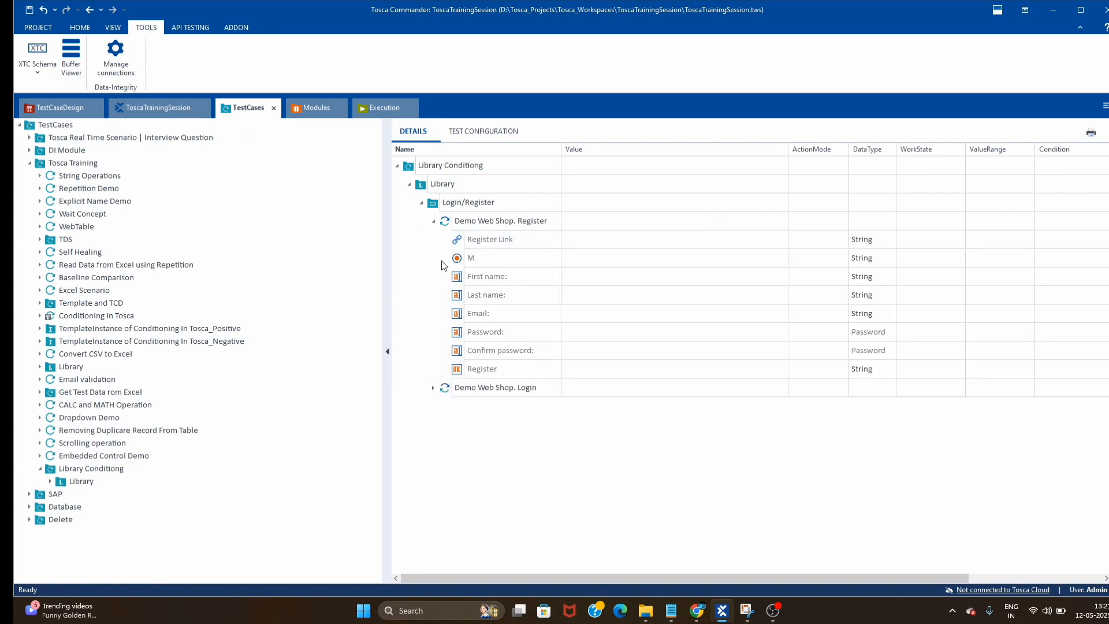
{"action": "left_click", "coordinate": [433, 388]}
{"action": "left_click", "coordinate": [640, 280]}
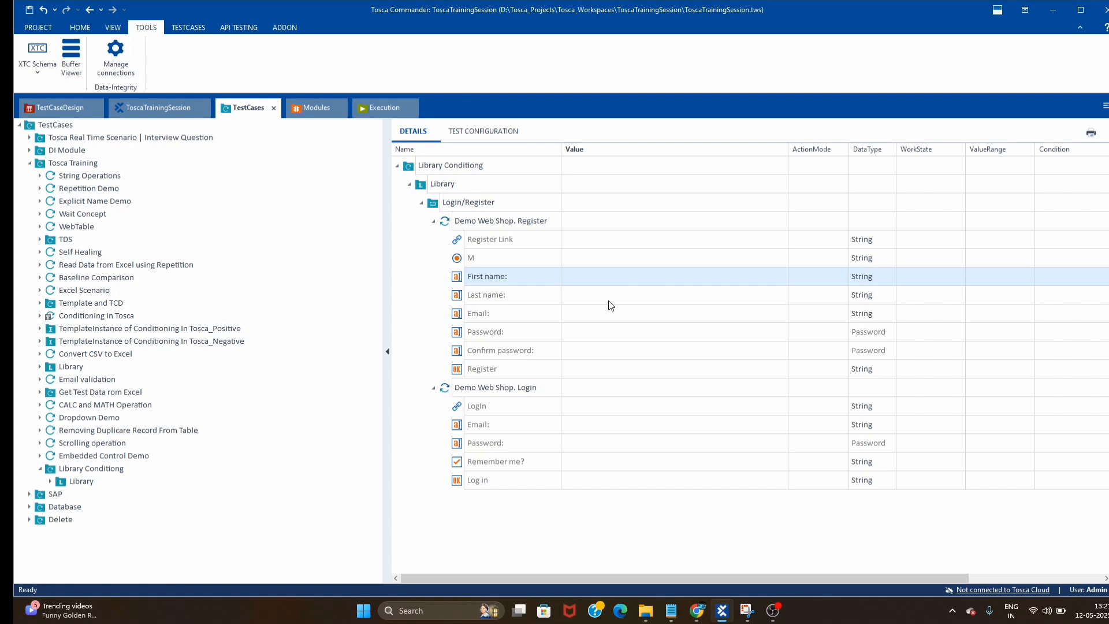
{"action": "left_click", "coordinate": [597, 239]}
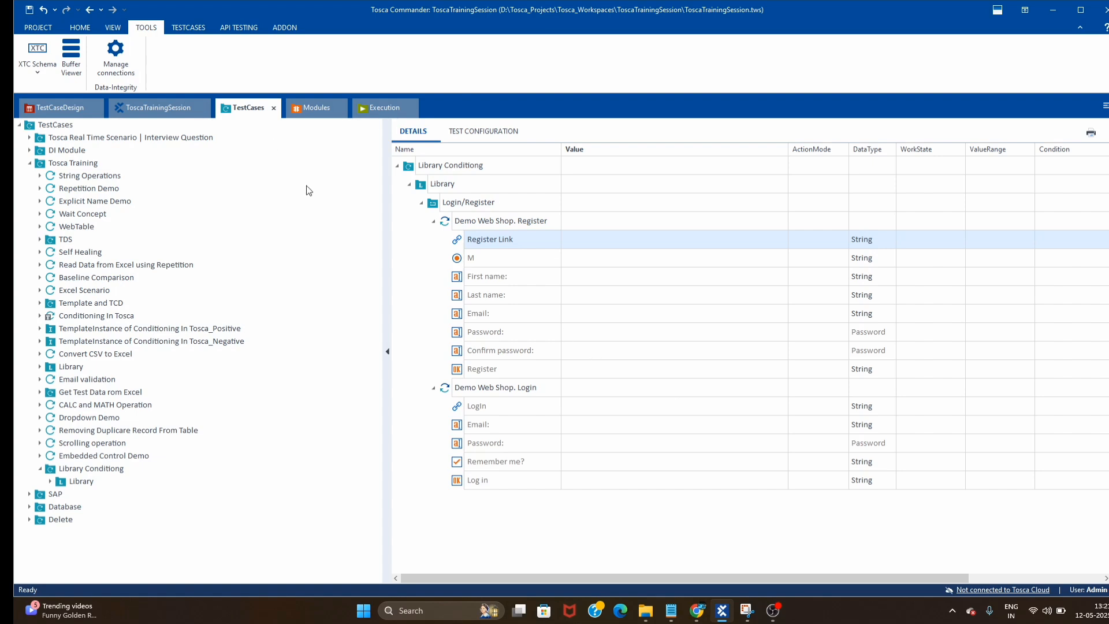
- Add Business Parameters to Login/Register with a first parameter named Register
{"action": "right_click", "coordinate": [440, 208]}
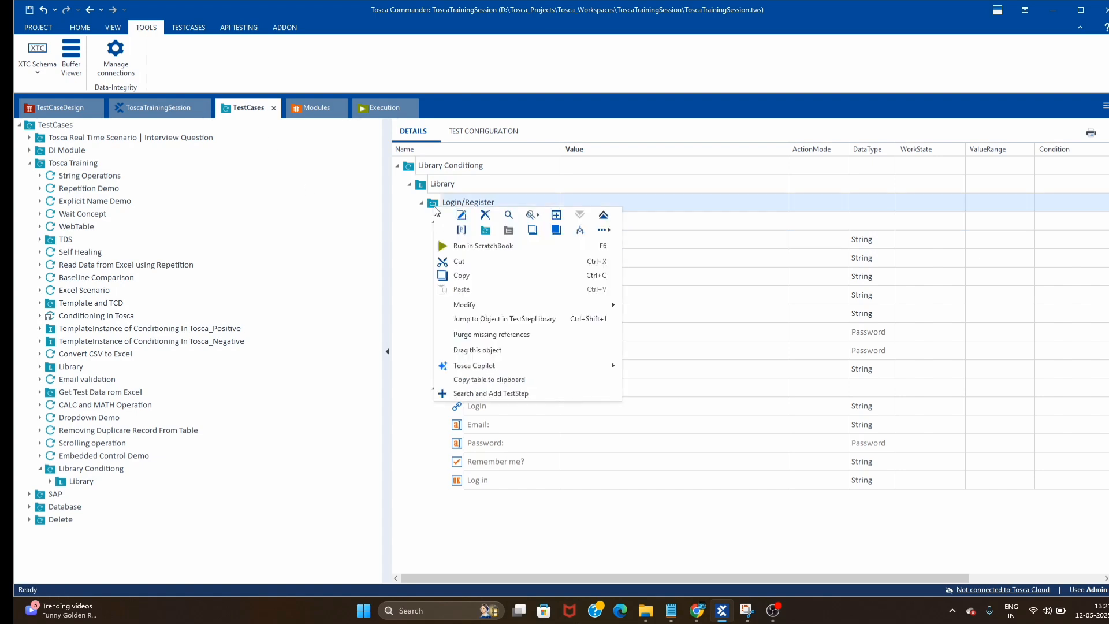
{"action": "left_click", "coordinate": [462, 230]}
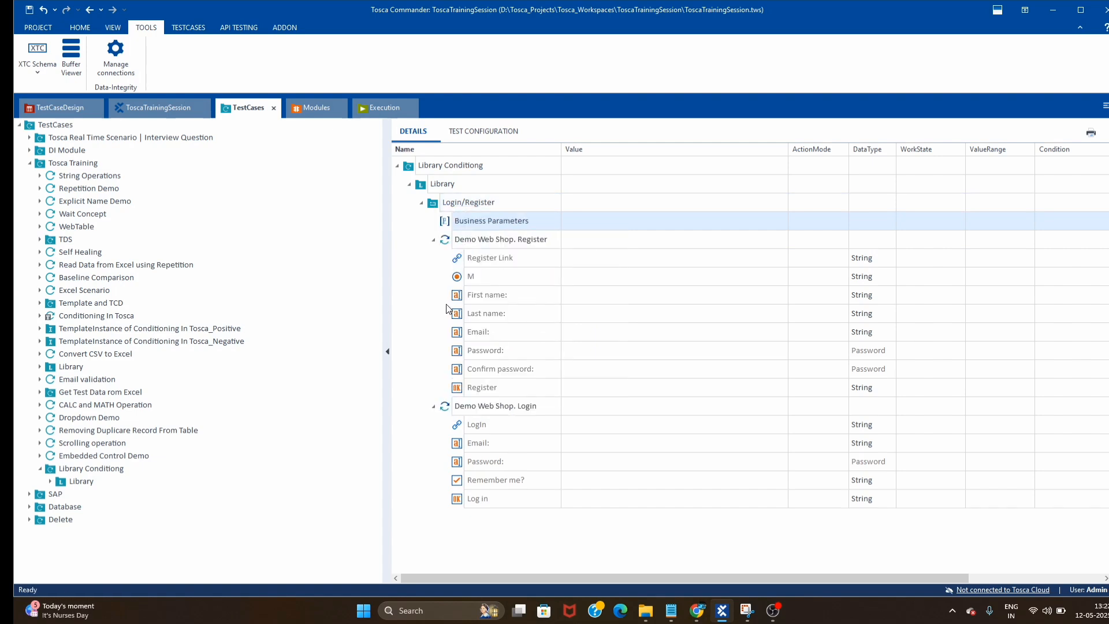
{"action": "right_click", "coordinate": [451, 226]}
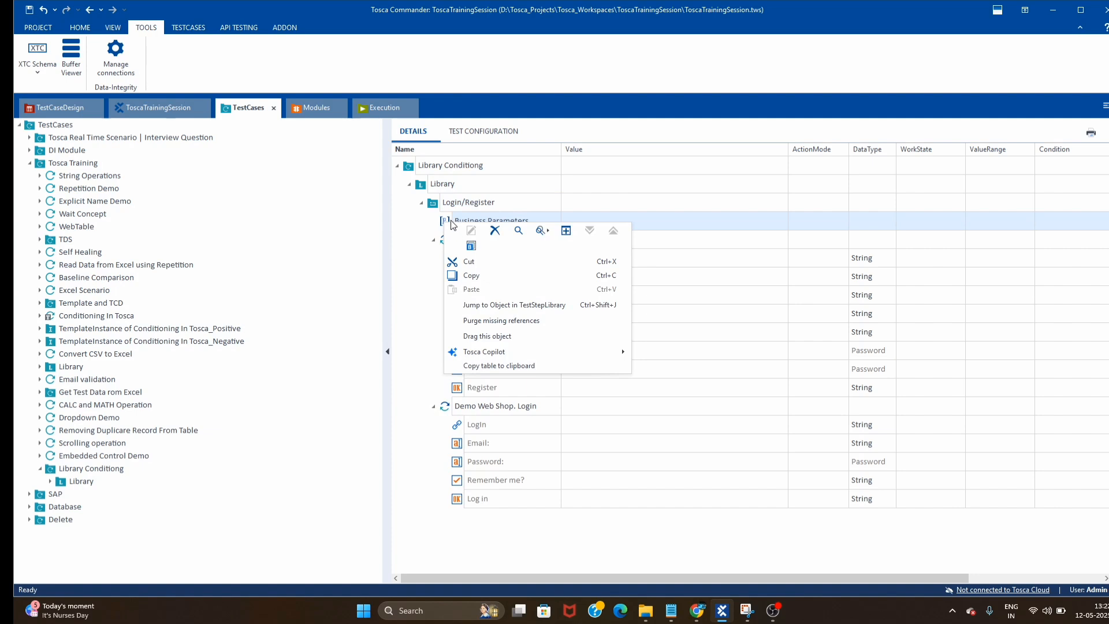
{"action": "right_click", "coordinate": [454, 220]}
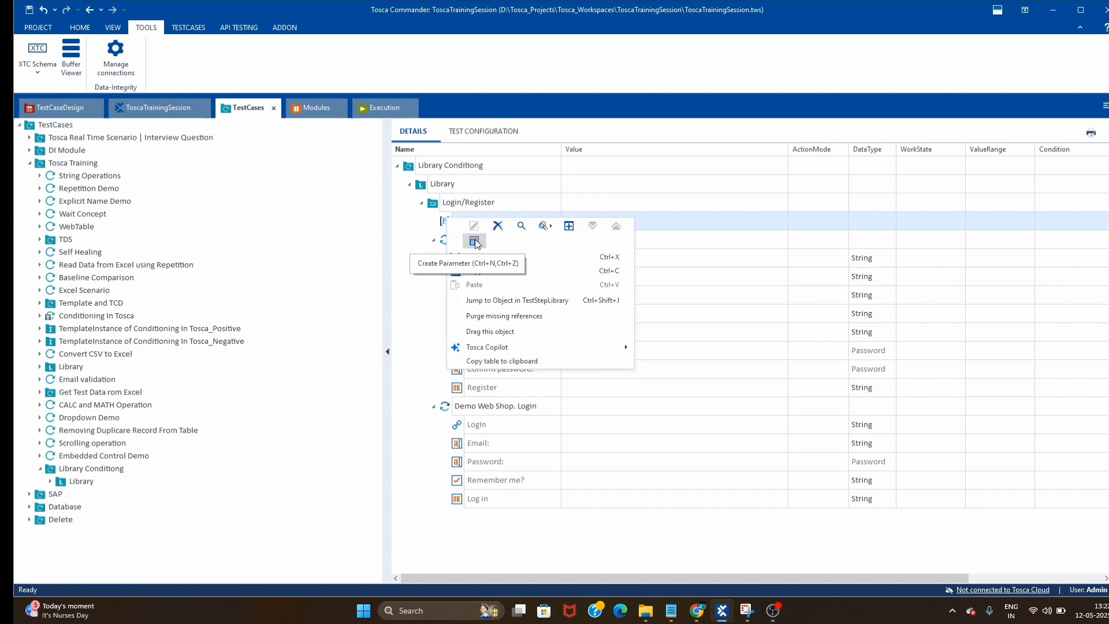
{"action": "left_click", "coordinate": [475, 242]}
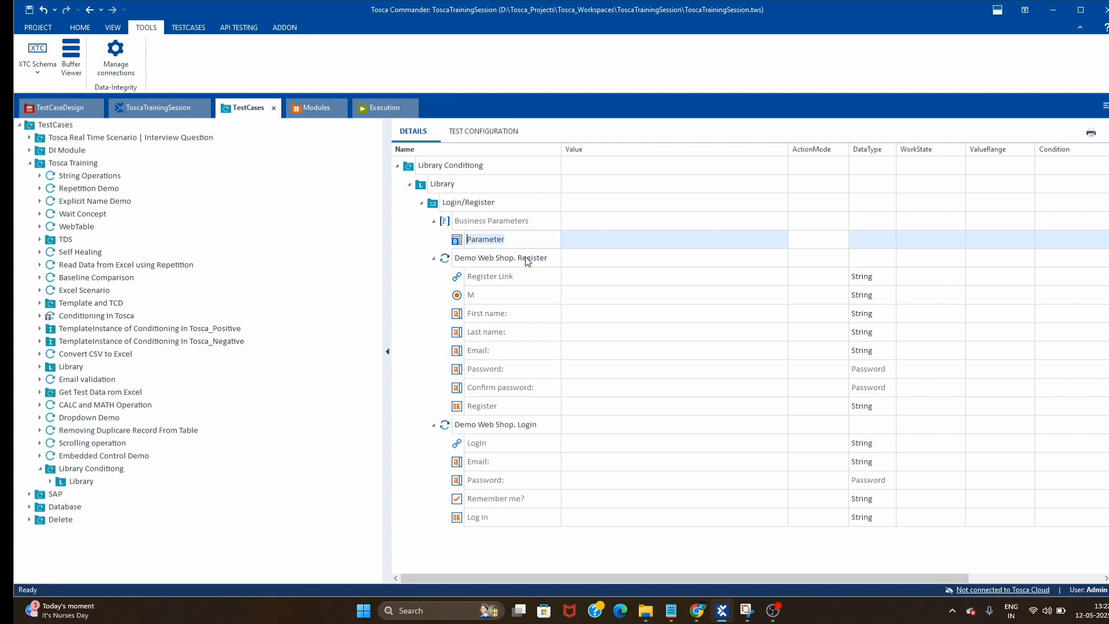
{"action": "type", "text": "Register"}
{"action": "key", "text": "Return"}
- Add a second business parameter named Login
{"action": "right_click", "coordinate": [460, 224]}
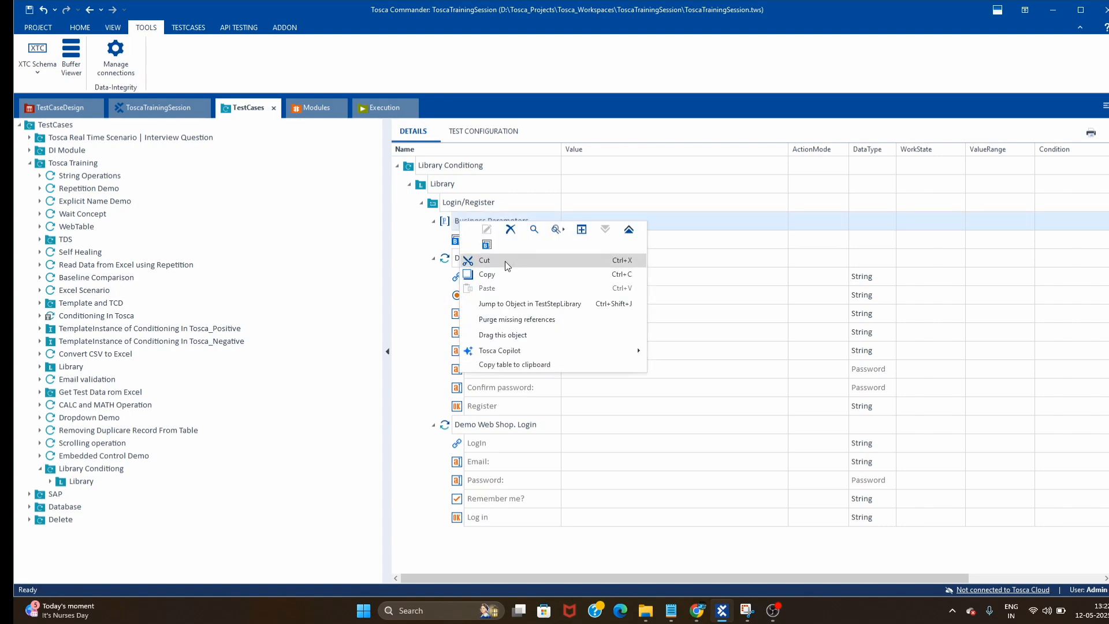
{"action": "left_click", "coordinate": [505, 262]}
{"action": "type", "text": "login"}
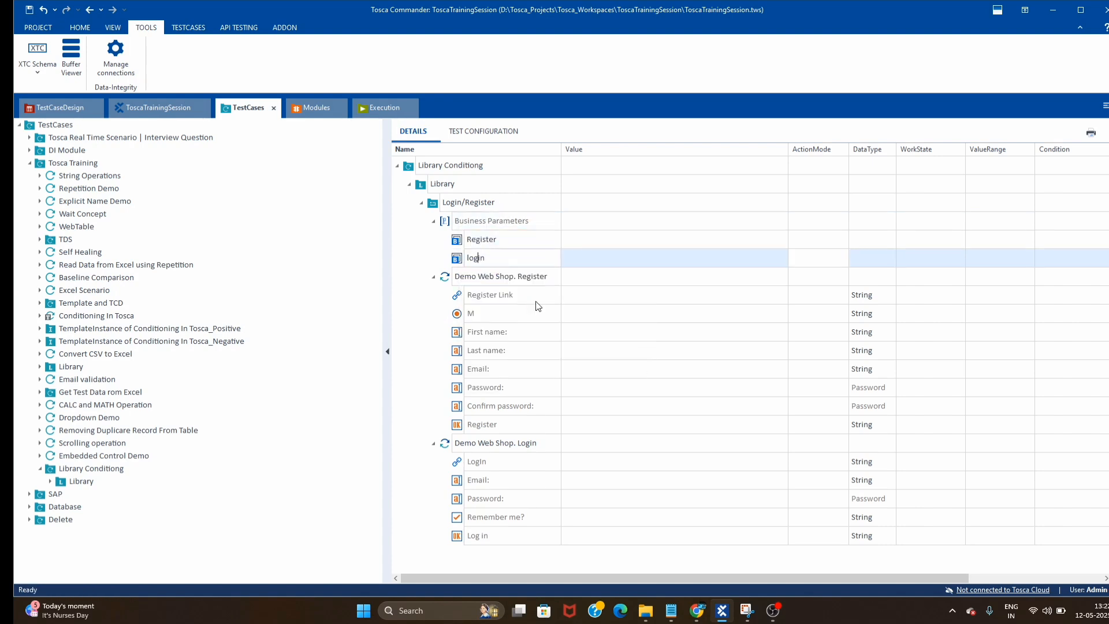
{"action": "key", "text": "BackSpace"}
{"action": "type", "text": "L"}
{"action": "left_click", "coordinate": [575, 295]}
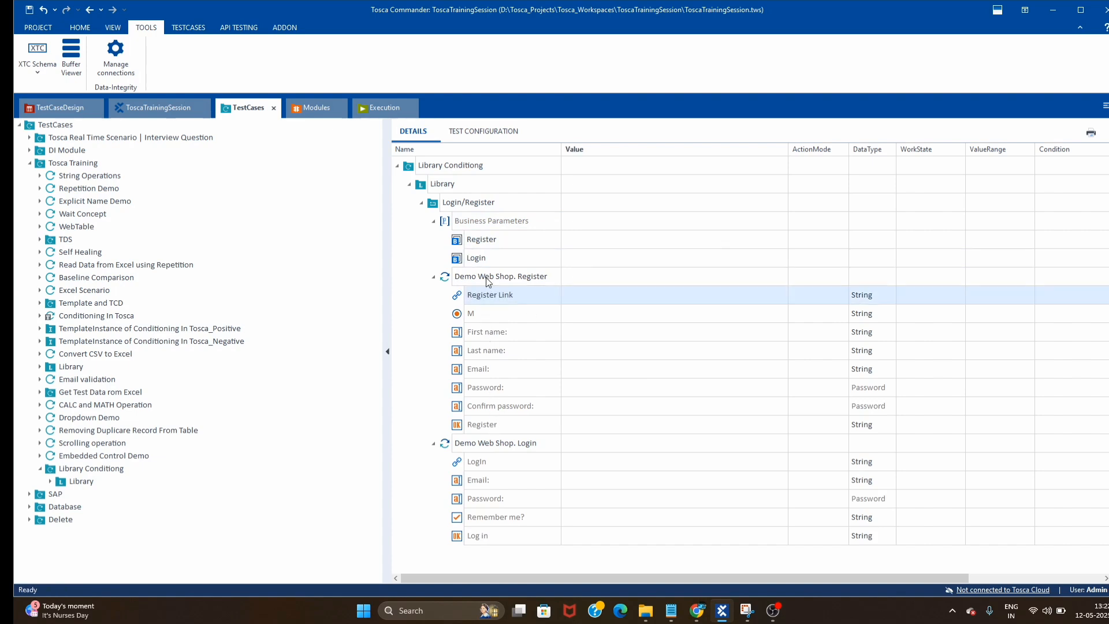
- Create FirstName and Lastname child parameters under Register
{"action": "right_click", "coordinate": [477, 246]}
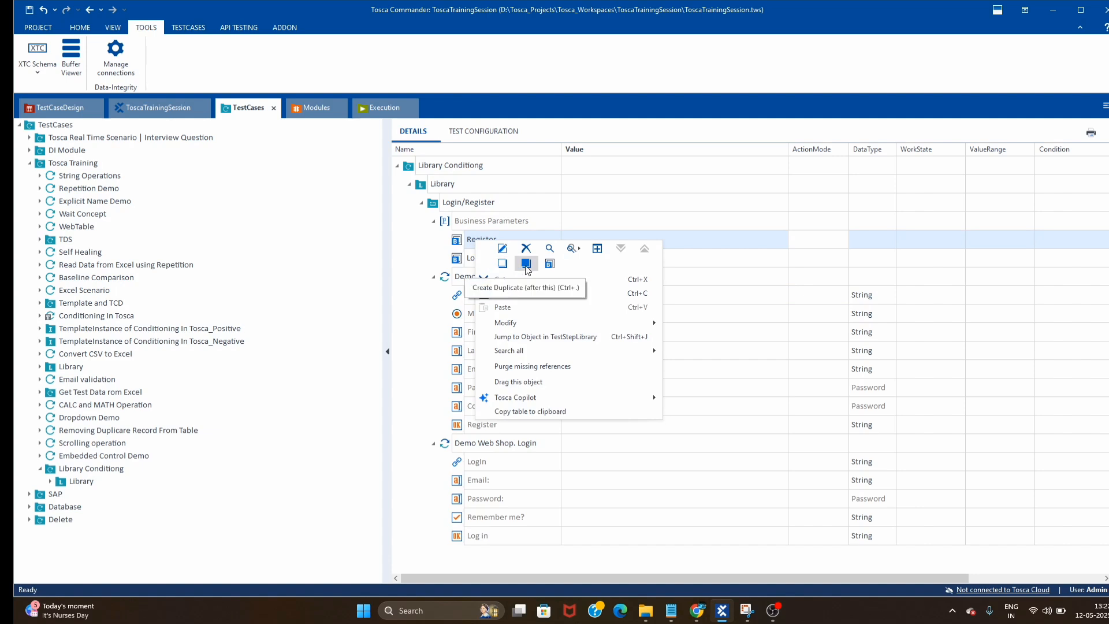
{"action": "left_click", "coordinate": [461, 244]}
{"action": "right_click", "coordinate": [461, 245]}
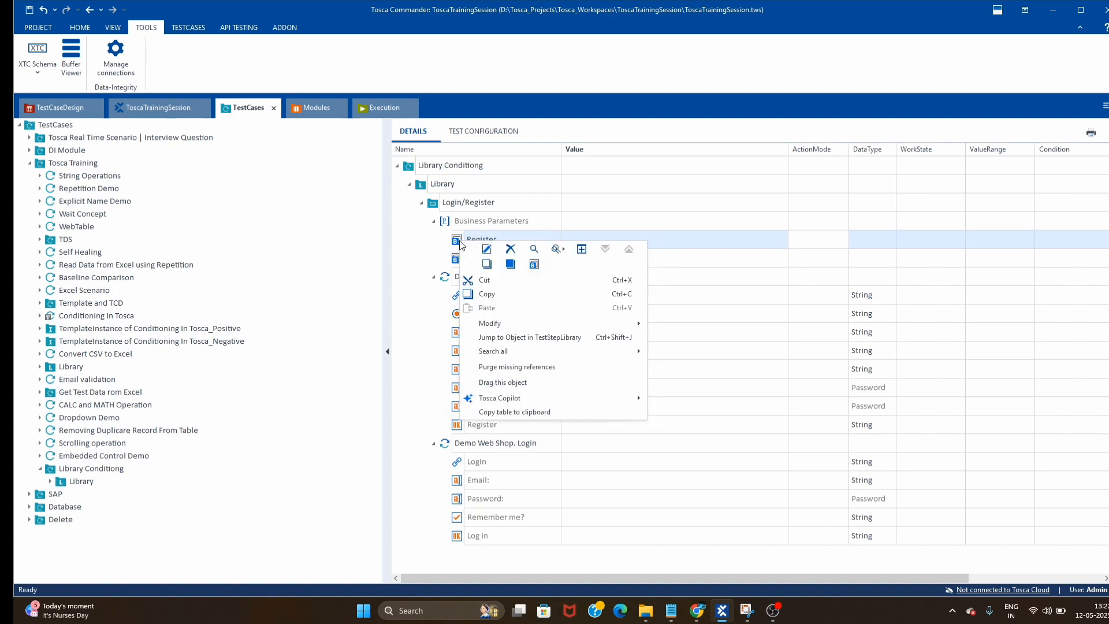
{"action": "left_click", "coordinate": [534, 264]}
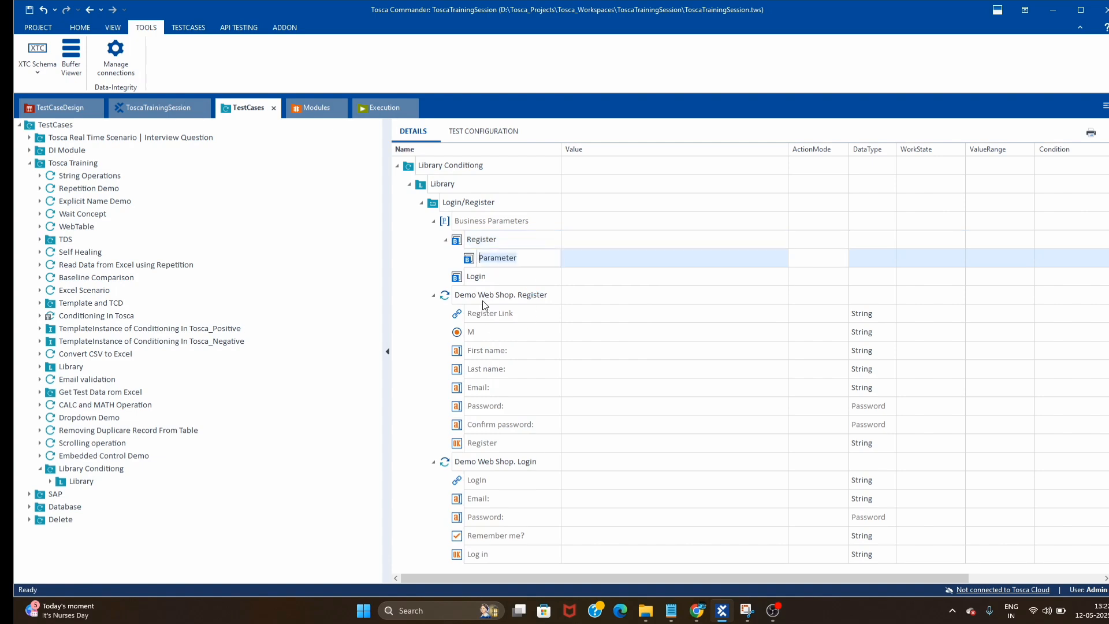
{"action": "type", "text": "FirstNamse"}
{"action": "left_click", "coordinate": [675, 333]}
{"action": "right_click", "coordinate": [462, 247]}
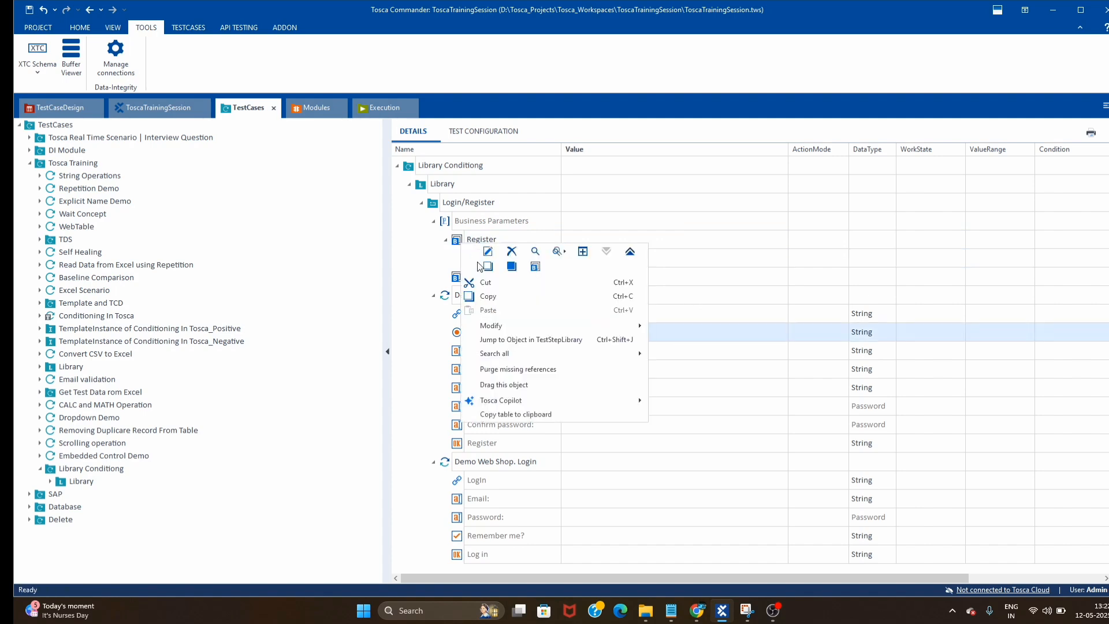
{"action": "left_click", "coordinate": [585, 317]}
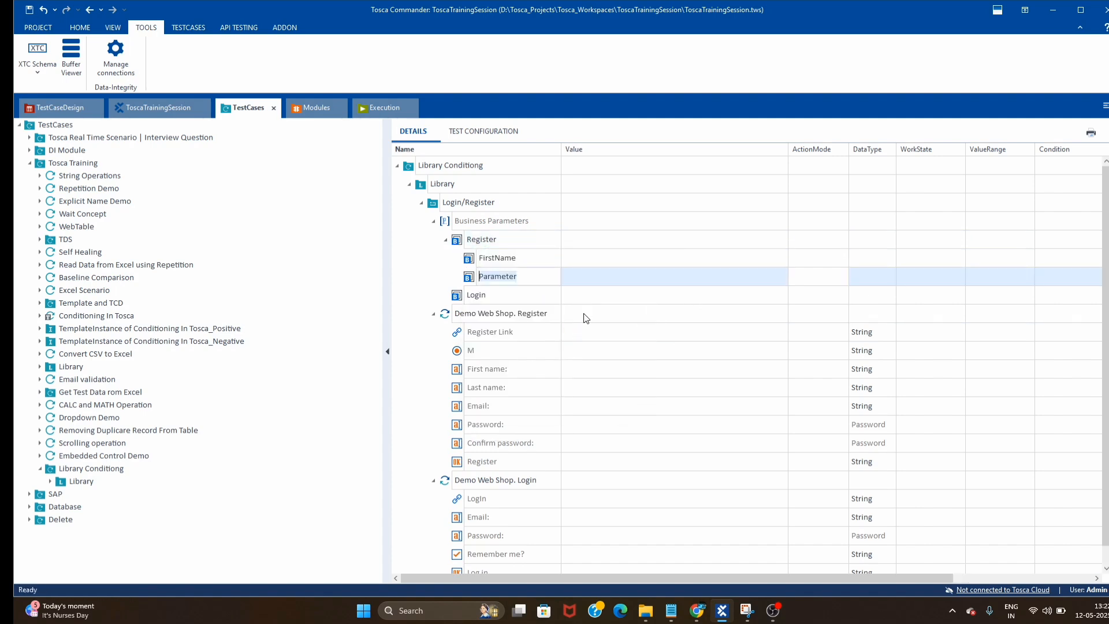
{"action": "type", "text": "Lastname"}
{"action": "key", "text": "BackSpace"}
{"action": "key", "text": "BackSpace"}
{"action": "type", "text": "nam"}
- Add Email and Password child parameters under Register
{"action": "right_click", "coordinate": [481, 243]}
{"action": "left_click", "coordinate": [570, 279]}
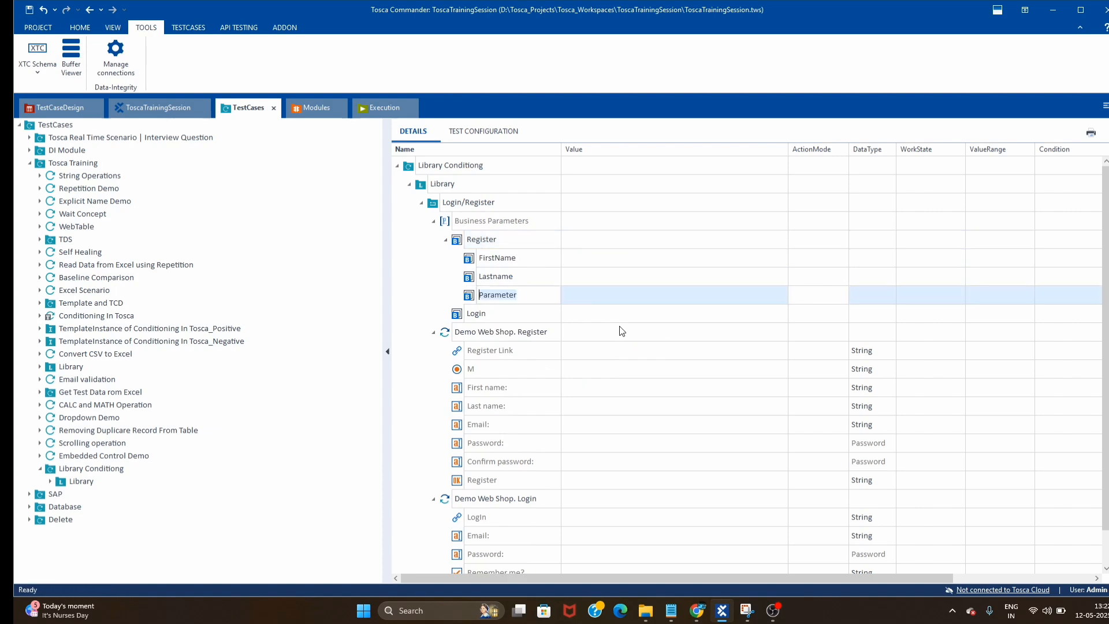
{"action": "type", "text": "Email"}
{"action": "left_click", "coordinate": [623, 369]}
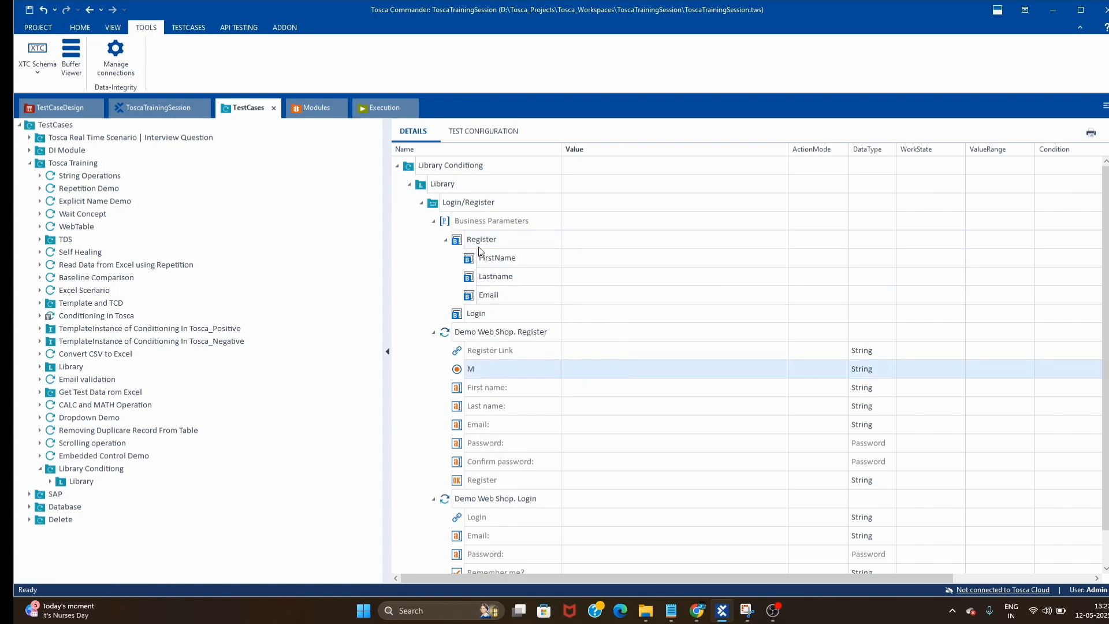
{"action": "right_click", "coordinate": [509, 265]}
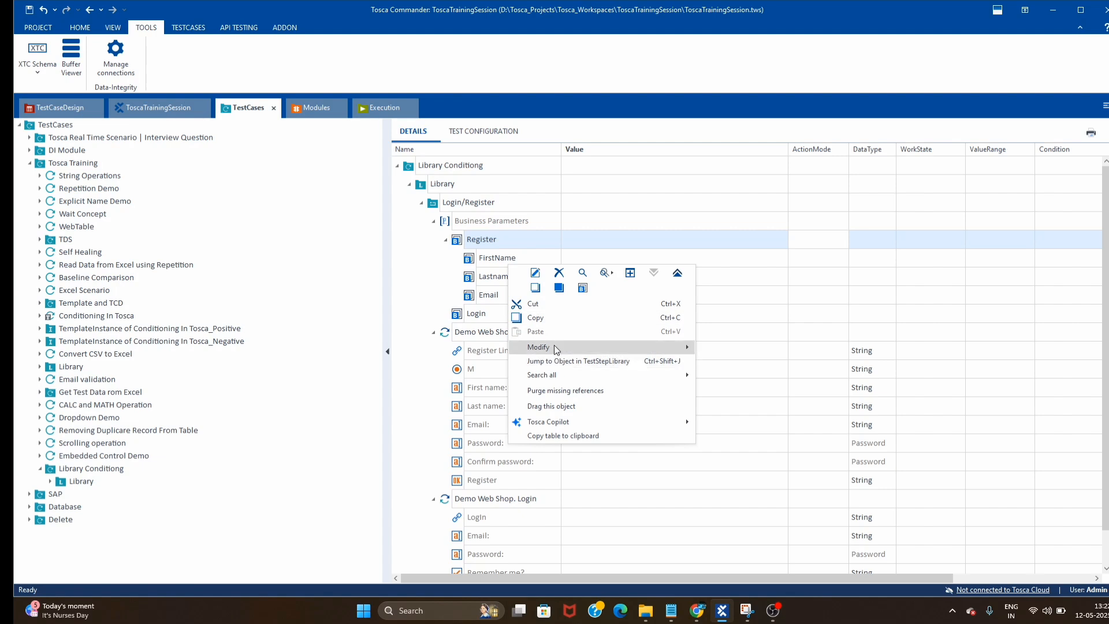
{"action": "left_click", "coordinate": [582, 287]}
{"action": "type", "text": "Pa"}
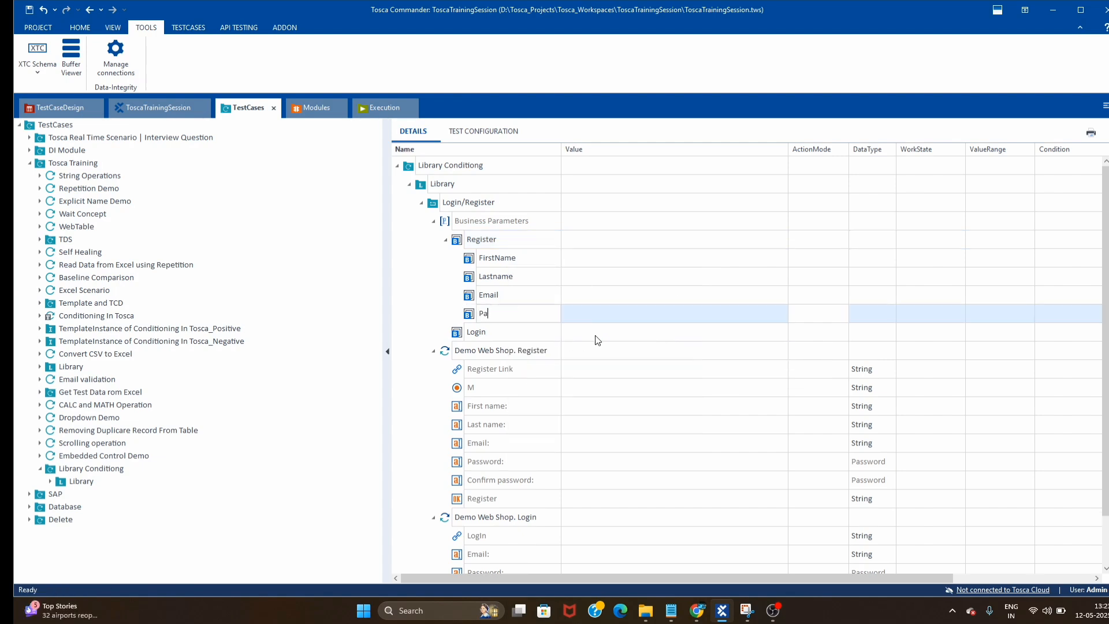
{"action": "type", "text": "ssword"}
{"action": "left_click", "coordinate": [691, 370]}
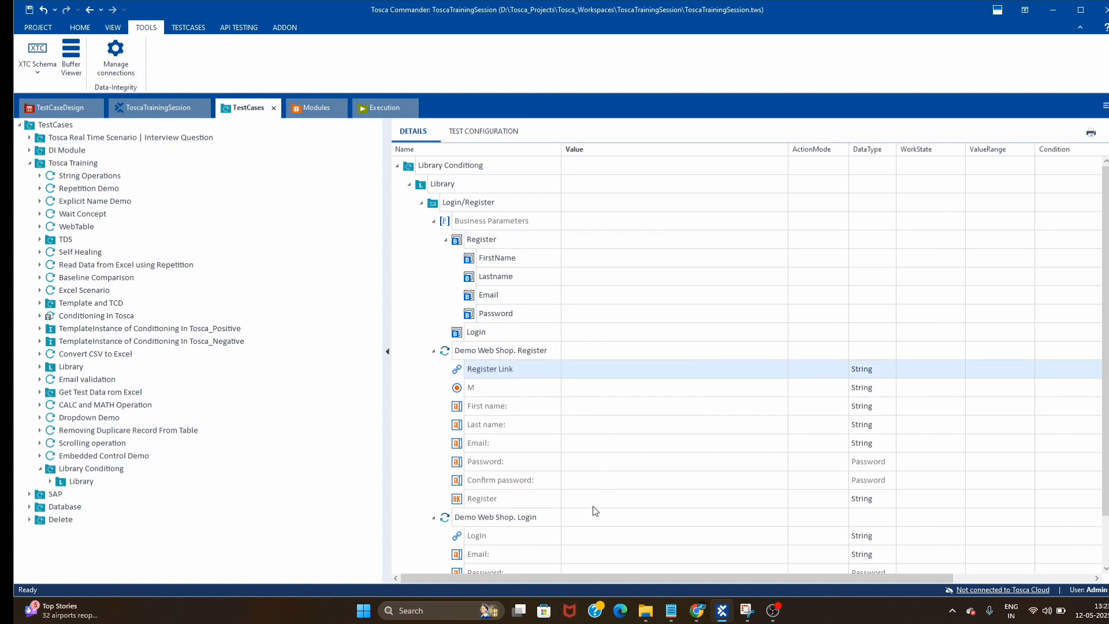
- Create EmailID and Password child parameters under the Login parameter
{"action": "right_click", "coordinate": [488, 336]}
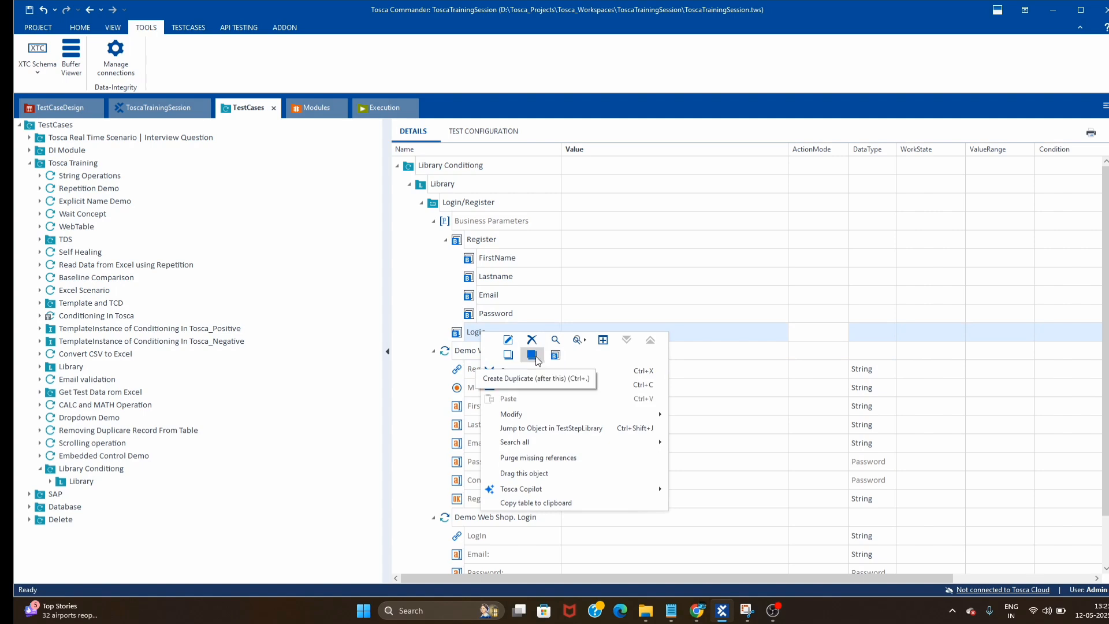
{"action": "key", "text": "Escape"}
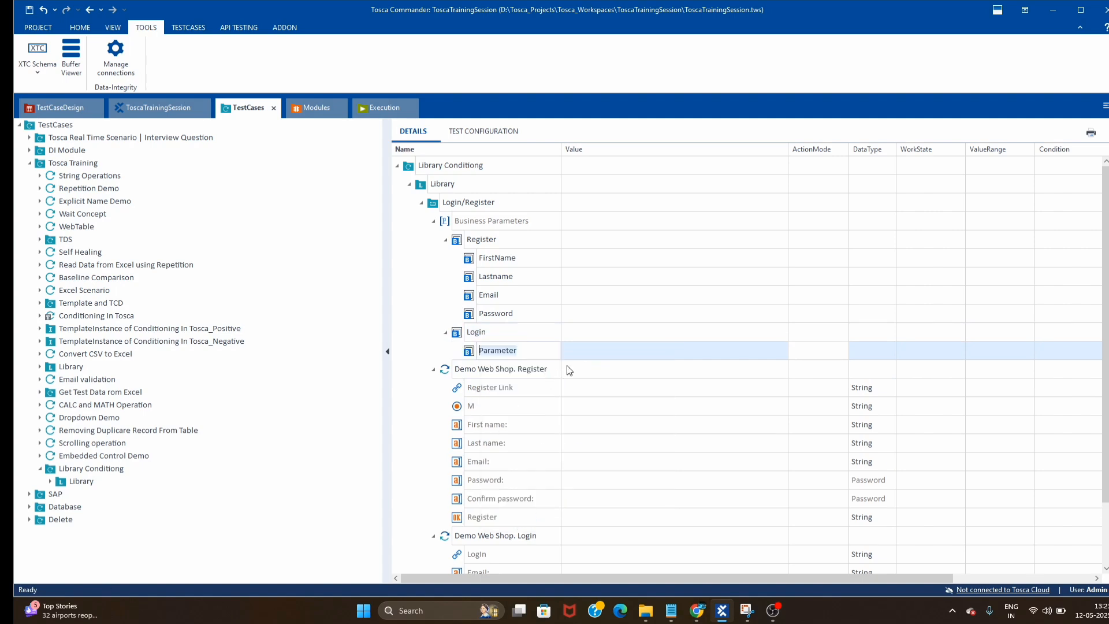
{"action": "type", "text": "EmailU"}
{"action": "key", "text": "BackSpace"}
{"action": "key", "text": "BackSpace"}
{"action": "key", "text": "BackSpace"}
{"action": "type", "text": "lID"}
{"action": "right_click", "coordinate": [504, 328]}
{"action": "left_click", "coordinate": [574, 354]}
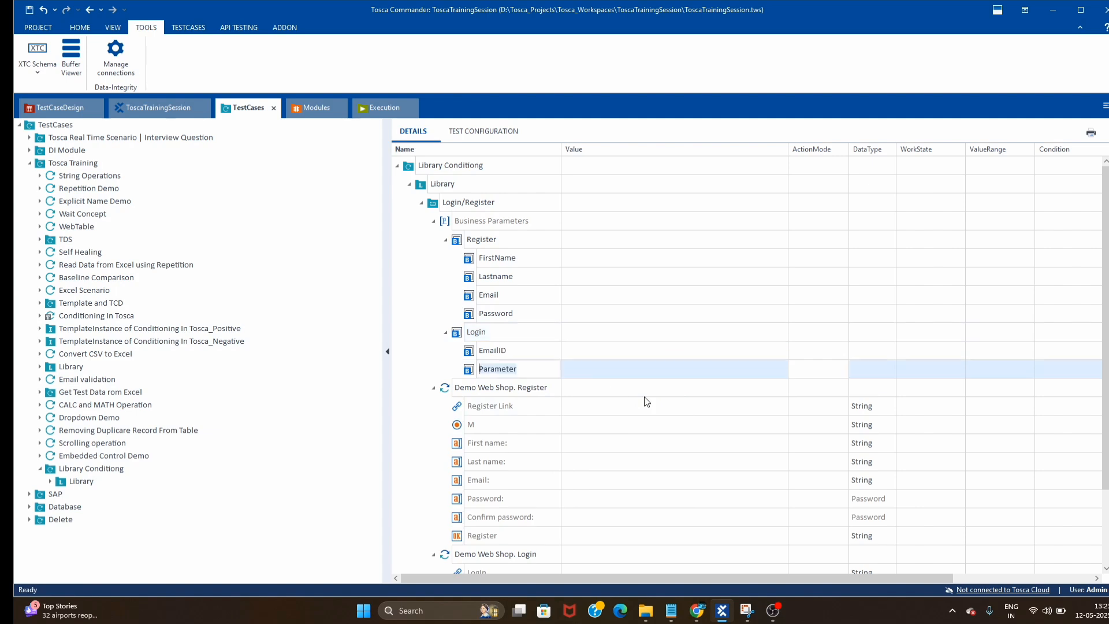
{"action": "type", "text": "Password"}
{"action": "key", "text": "BackSpace"}
{"action": "key", "text": "BackSpace"}
{"action": "key", "text": "BackSpace"}
{"action": "key", "text": "BackSpace"}
{"action": "type", "text": "rdrd"}
{"action": "left_click", "coordinate": [680, 464]}
- Set the Register step's First name value to {PL[Register.FirstName]}
{"action": "scroll", "coordinate": [640, 449], "scroll_direction": "down", "scroll_amount": 3}
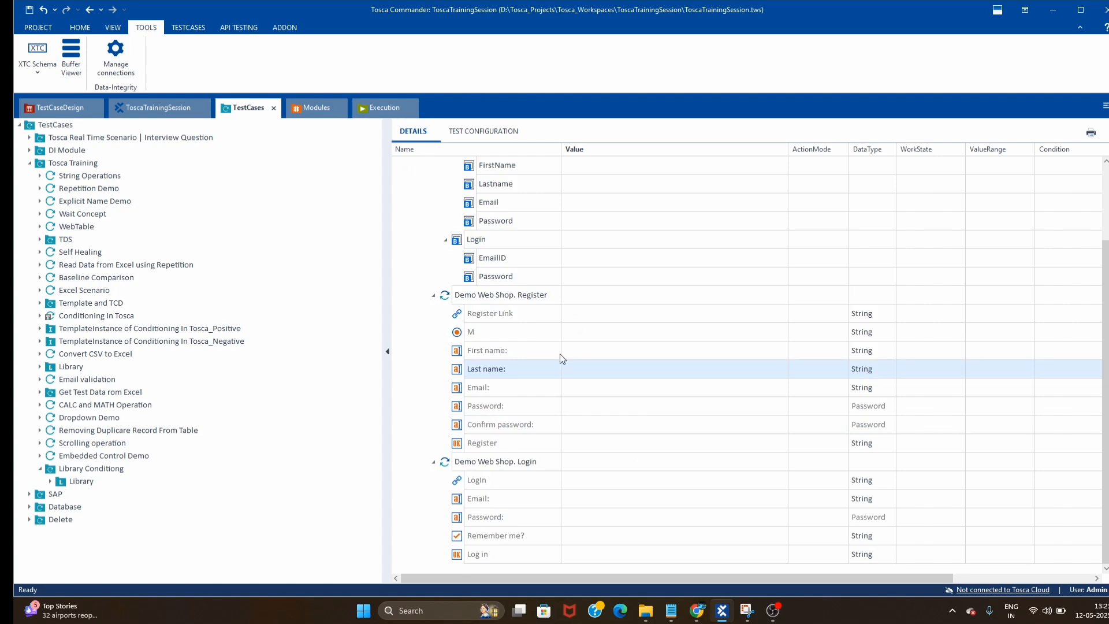
{"action": "scroll", "coordinate": [584, 421], "scroll_direction": "up", "scroll_amount": 1}
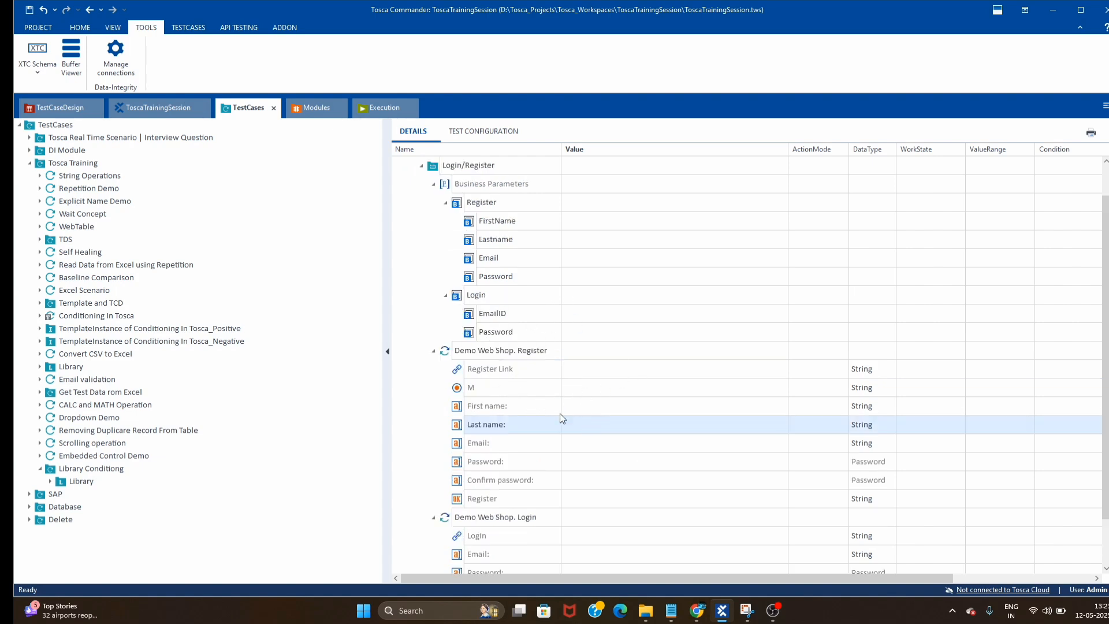
{"action": "left_click", "coordinate": [603, 409]}
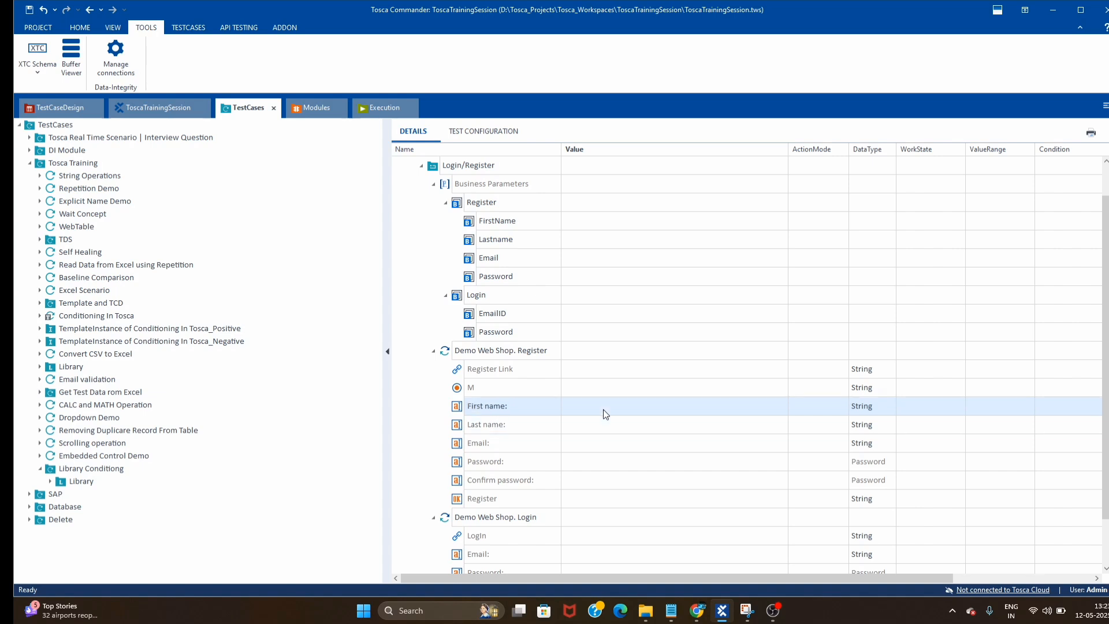
{"action": "left_click", "coordinate": [637, 404]}
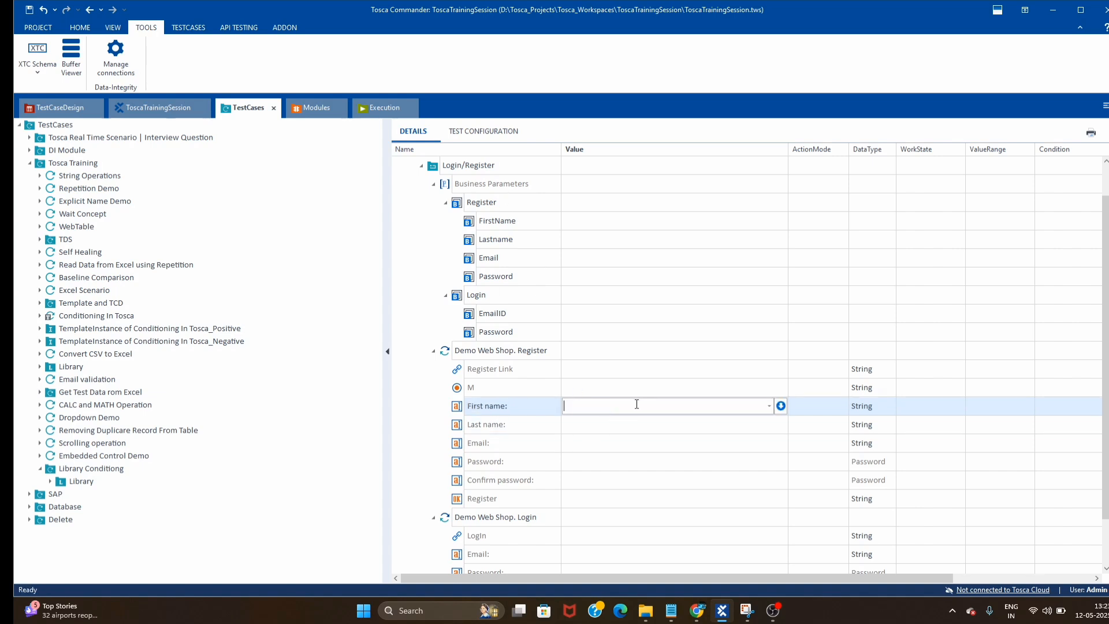
{"action": "type", "text": "{Click}"}
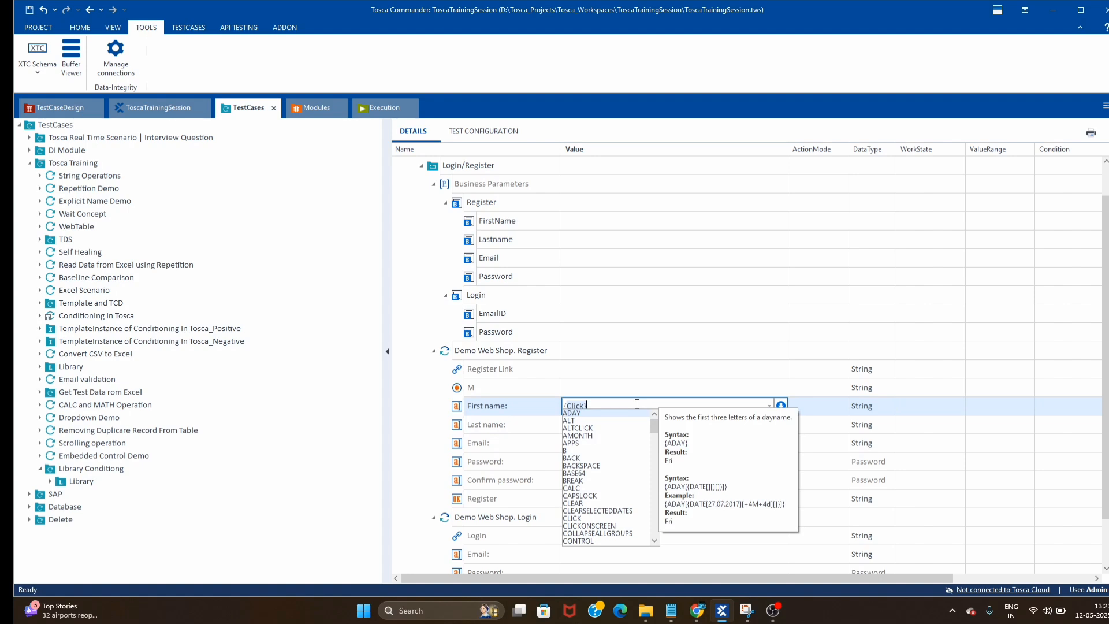
{"action": "type", "text": "{PL"}
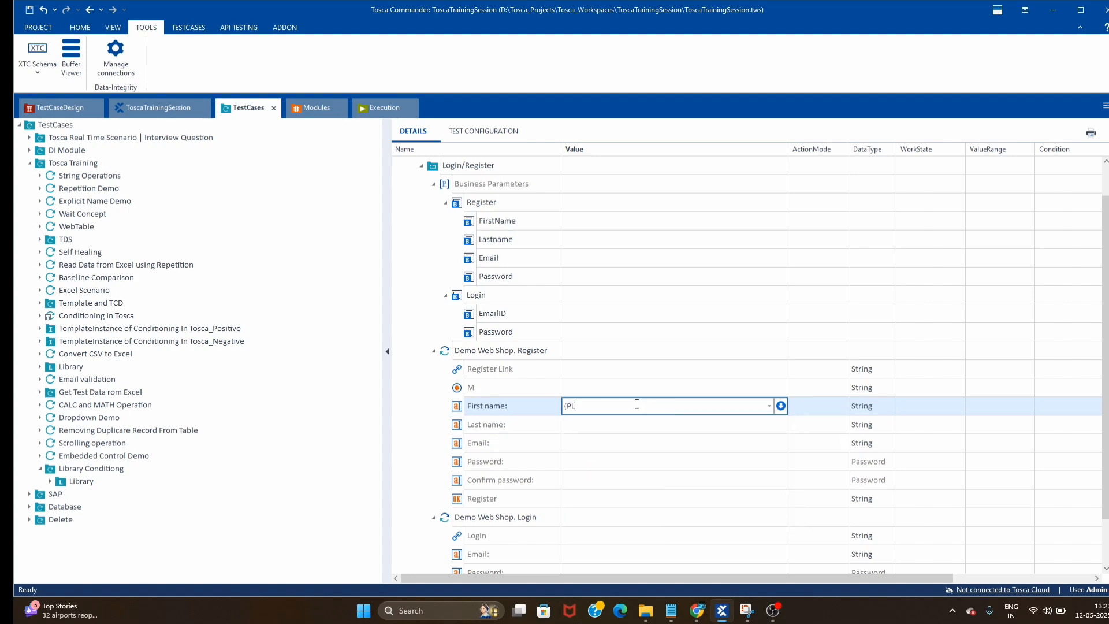
{"action": "type", "text": "["}
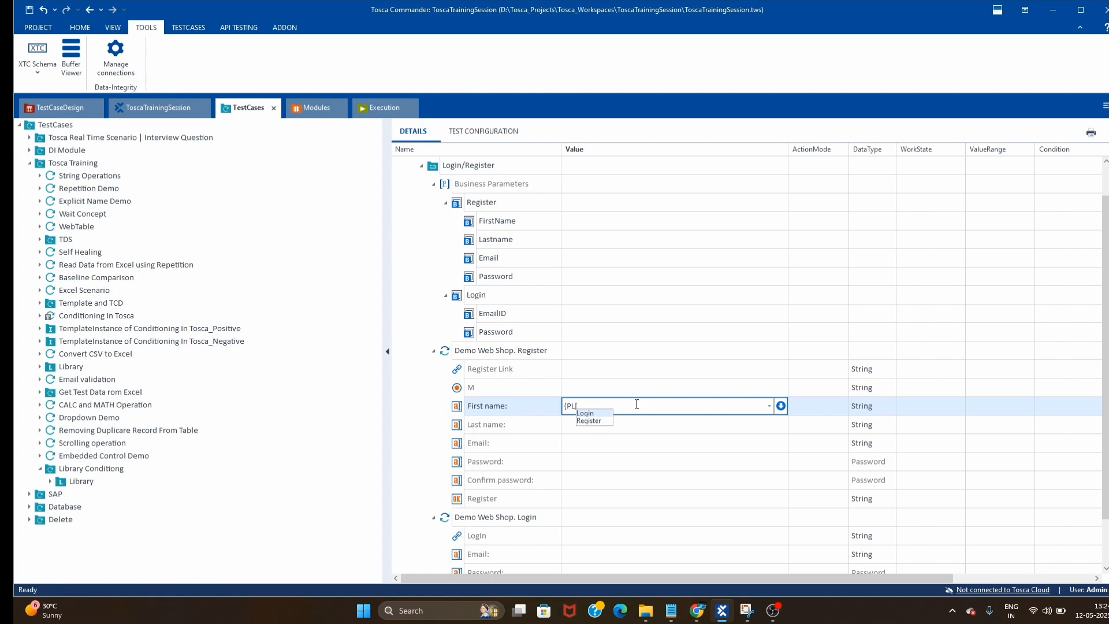
{"action": "key", "text": "Down"}
{"action": "key", "text": "Return"}
{"action": "type", "text": "."}
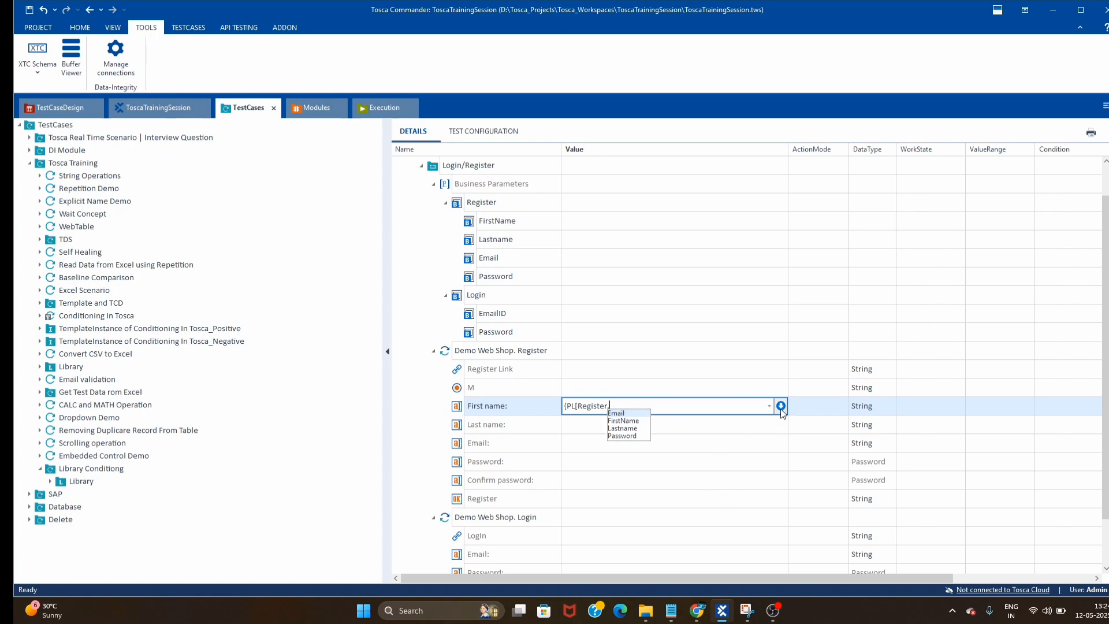
{"action": "key", "text": "Down"}
{"action": "key", "text": "Return"}
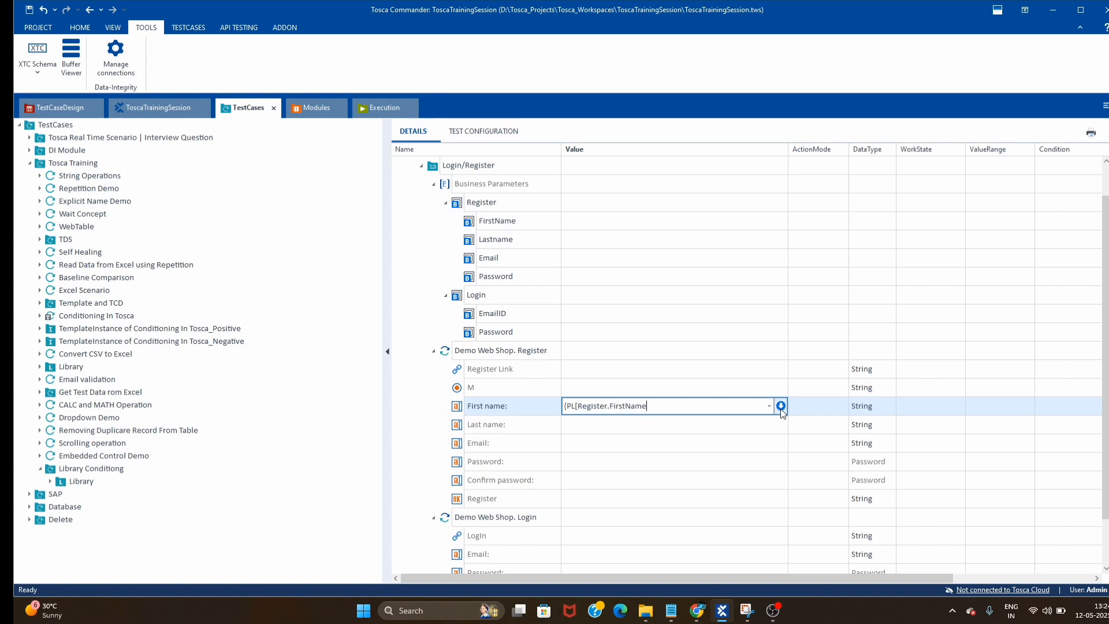
{"action": "type", "text": "]}"}
{"action": "left_click", "coordinate": [665, 355]}
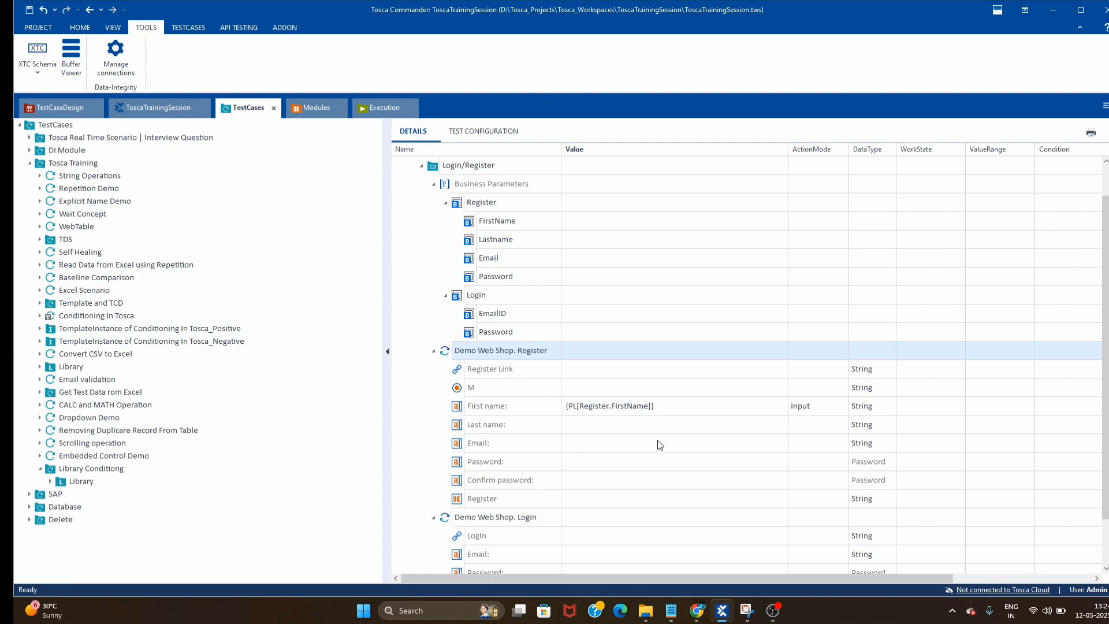
- Map Register parameters to Last name, Email, Password, Confirm password, and Login EmailID/Password to login fields
{"action": "left_click_drag", "start_coordinate": [473, 241], "coordinate": [580, 433]}
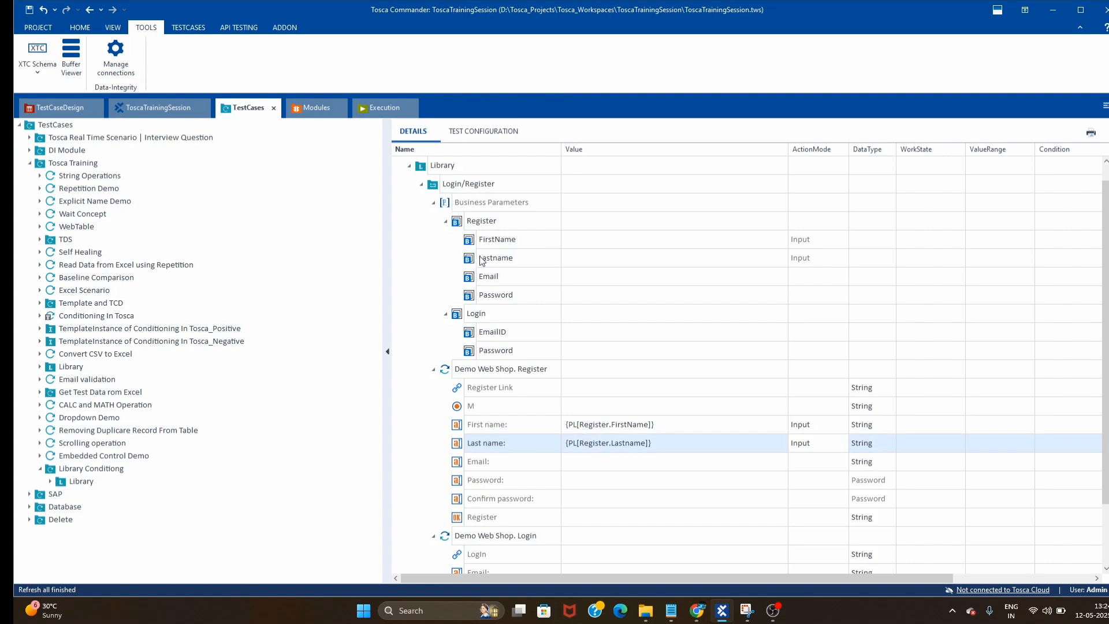
{"action": "left_click_drag", "start_coordinate": [473, 277], "coordinate": [580, 458]}
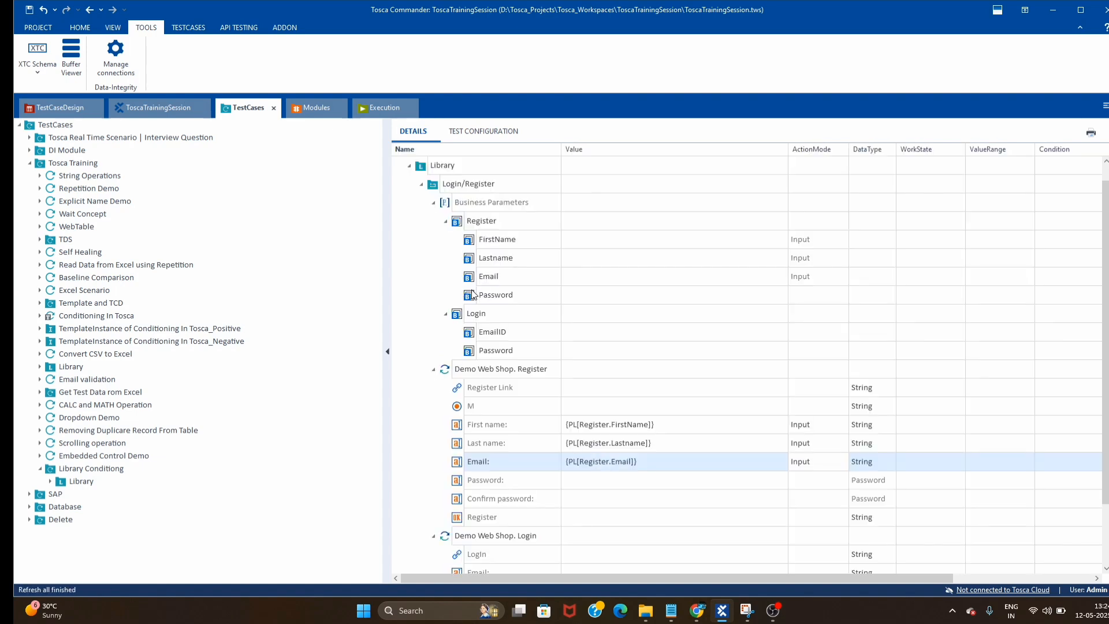
{"action": "left_click_drag", "start_coordinate": [474, 295], "coordinate": [582, 476]}
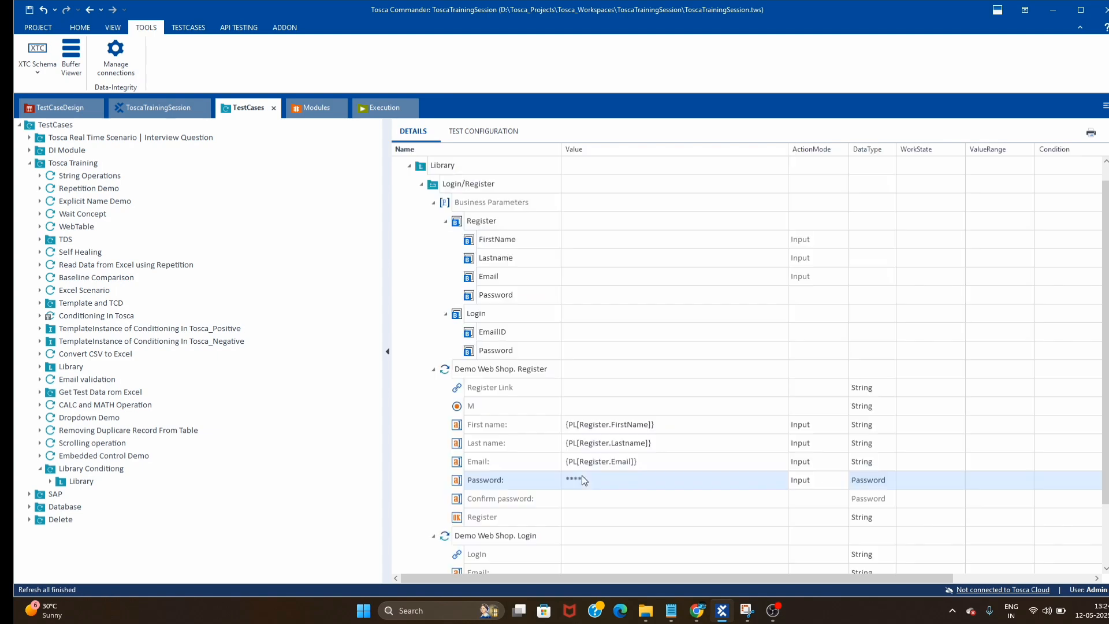
{"action": "left_click_drag", "start_coordinate": [474, 295], "coordinate": [598, 497]}
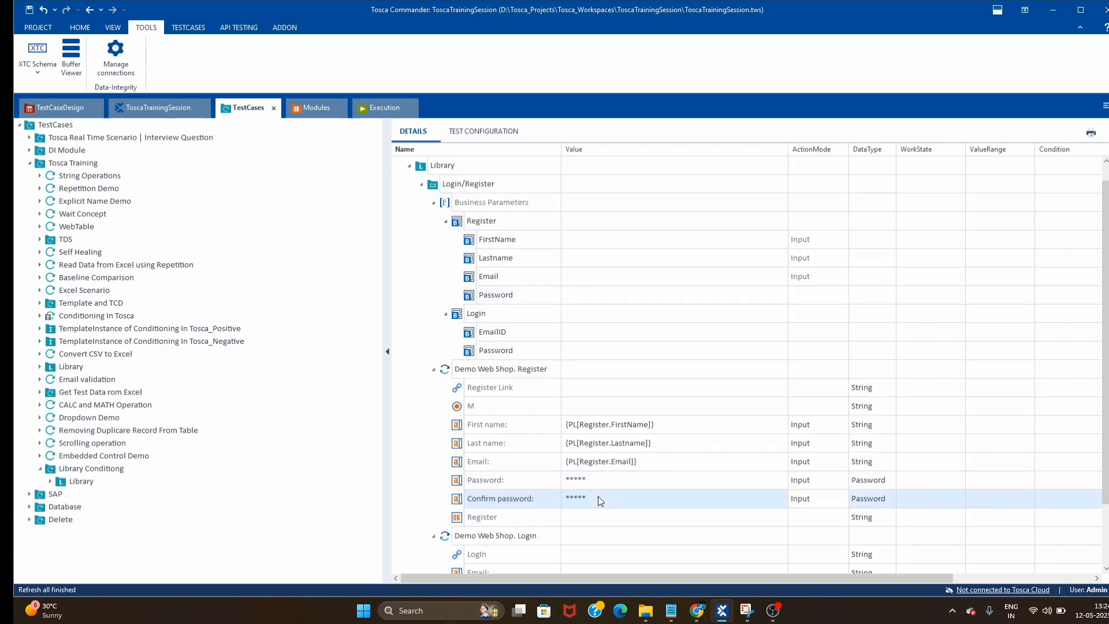
{"action": "left_click", "coordinate": [433, 368]}
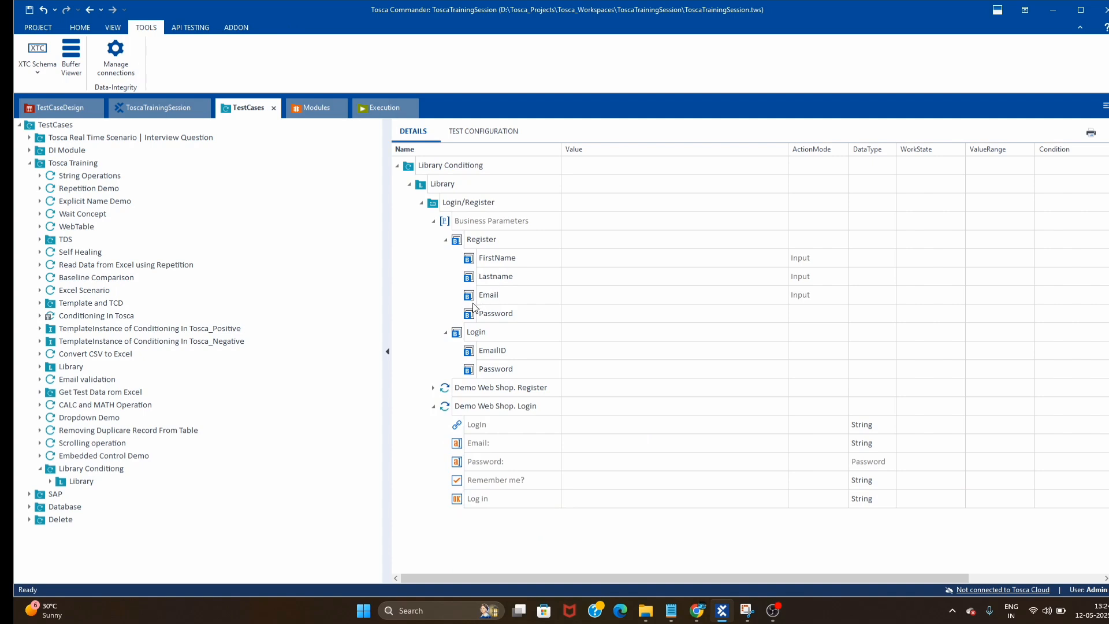
{"action": "left_click_drag", "start_coordinate": [469, 350], "coordinate": [582, 443]}
{"action": "left_click_drag", "start_coordinate": [471, 368], "coordinate": [571, 462]}
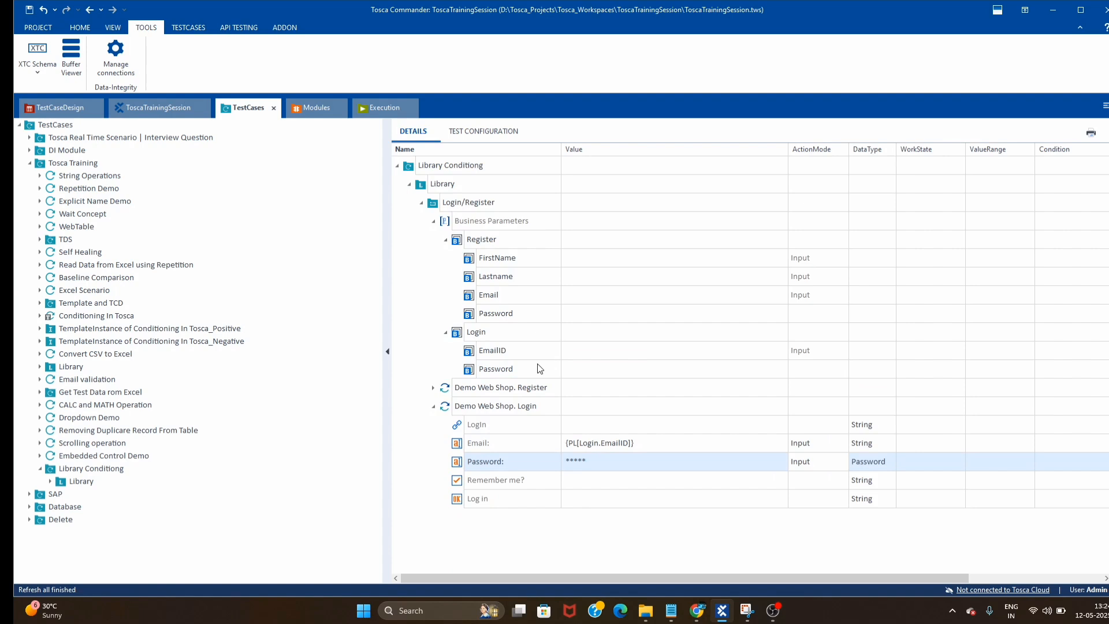
- Give Login, Remember me? and Log in in the login step the value X
{"action": "left_click", "coordinate": [578, 442]}
{"action": "left_click", "coordinate": [613, 423]}
{"action": "type", "text": "X"}
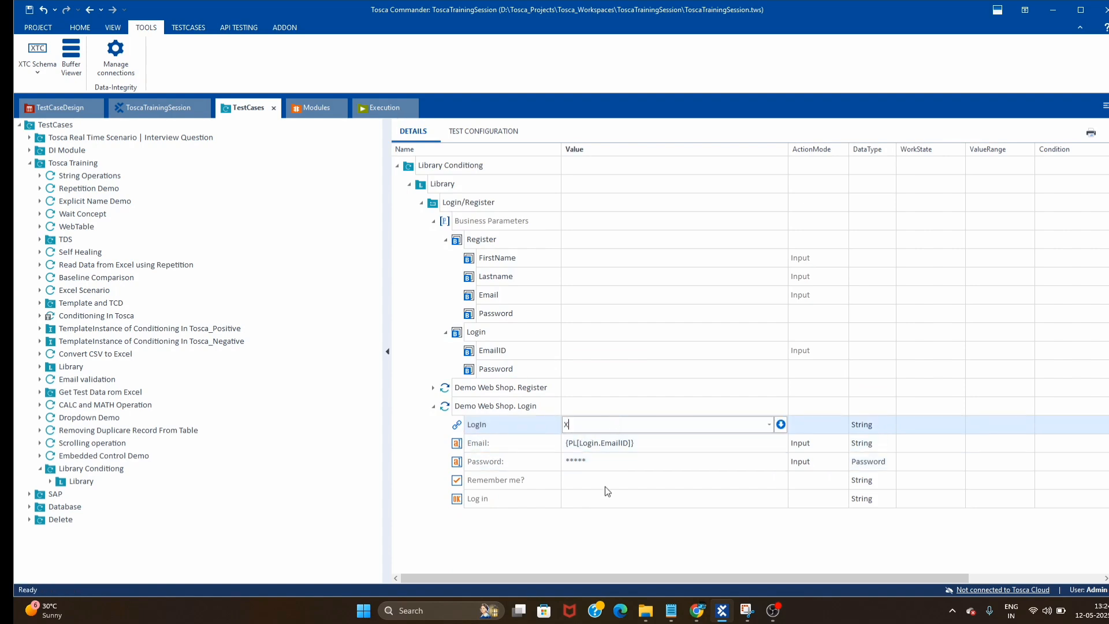
{"action": "left_click", "coordinate": [606, 488]}
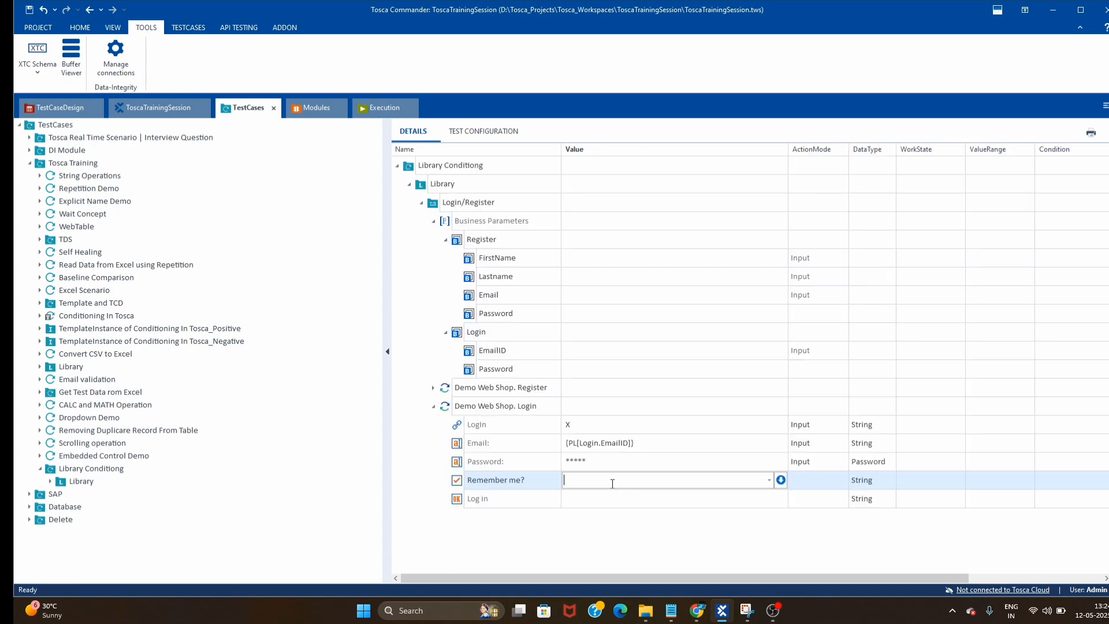
{"action": "type", "text": "X"}
{"action": "left_click", "coordinate": [626, 499]}
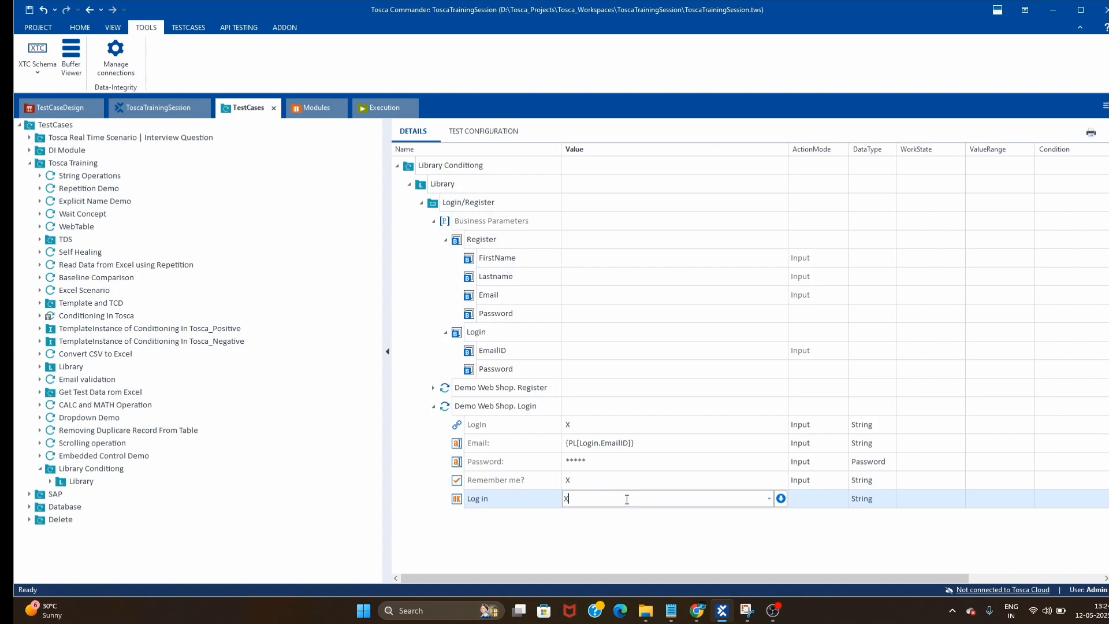
{"action": "left_click", "coordinate": [609, 371]}
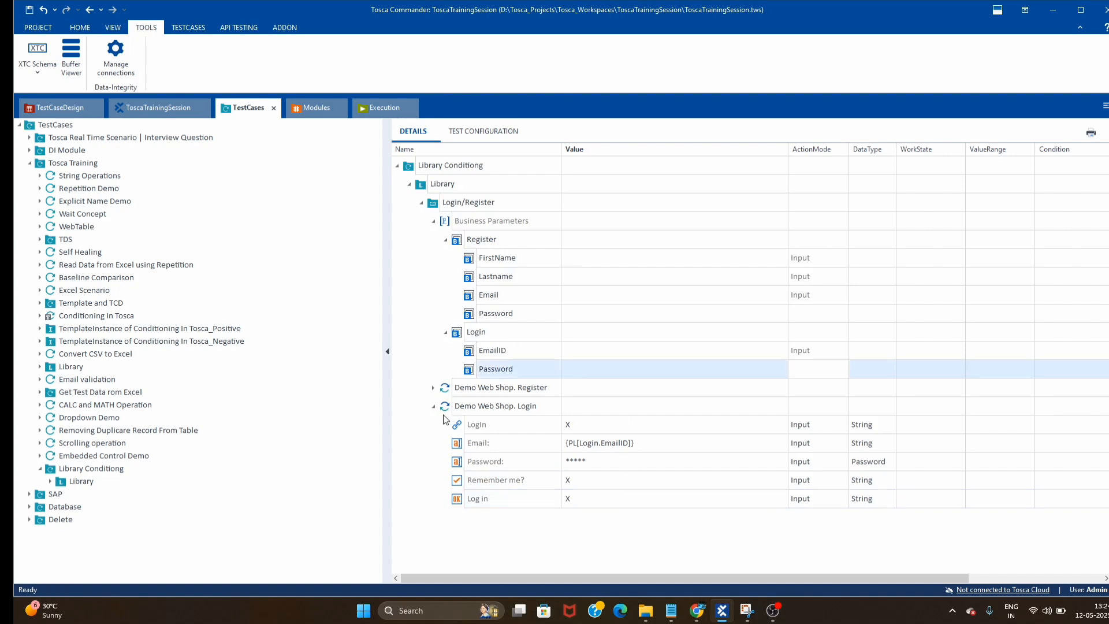
- Give M, Register and Register Link in the Demo Web Shop. Register step the value X
{"action": "left_click", "coordinate": [433, 387]}
{"action": "scroll", "coordinate": [601, 414], "scroll_direction": "down", "scroll_amount": 2}
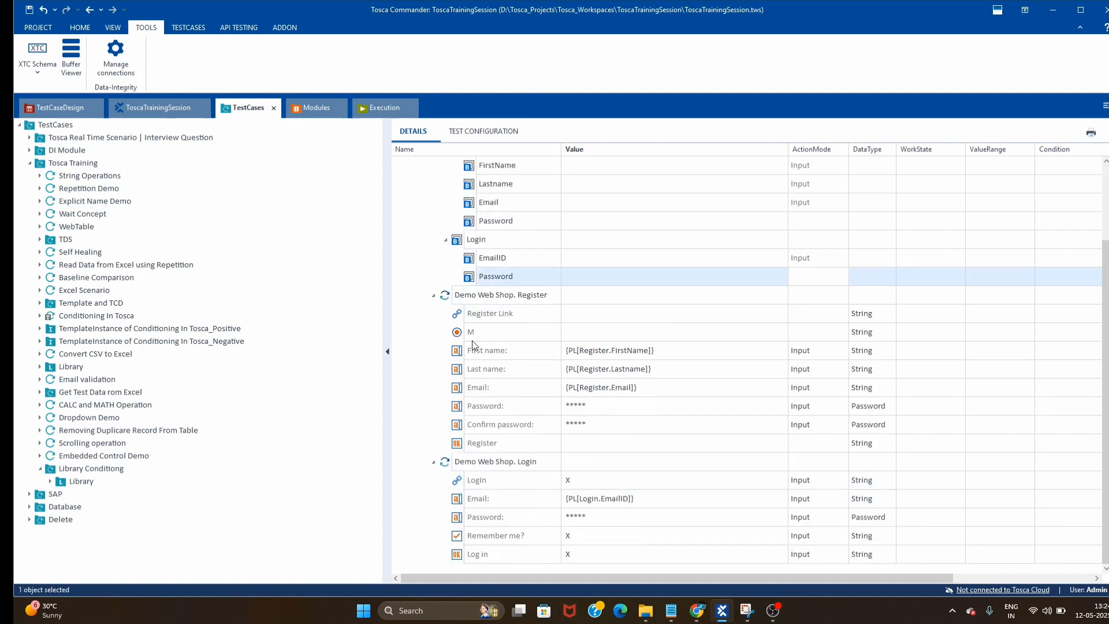
{"action": "left_click", "coordinate": [600, 335]}
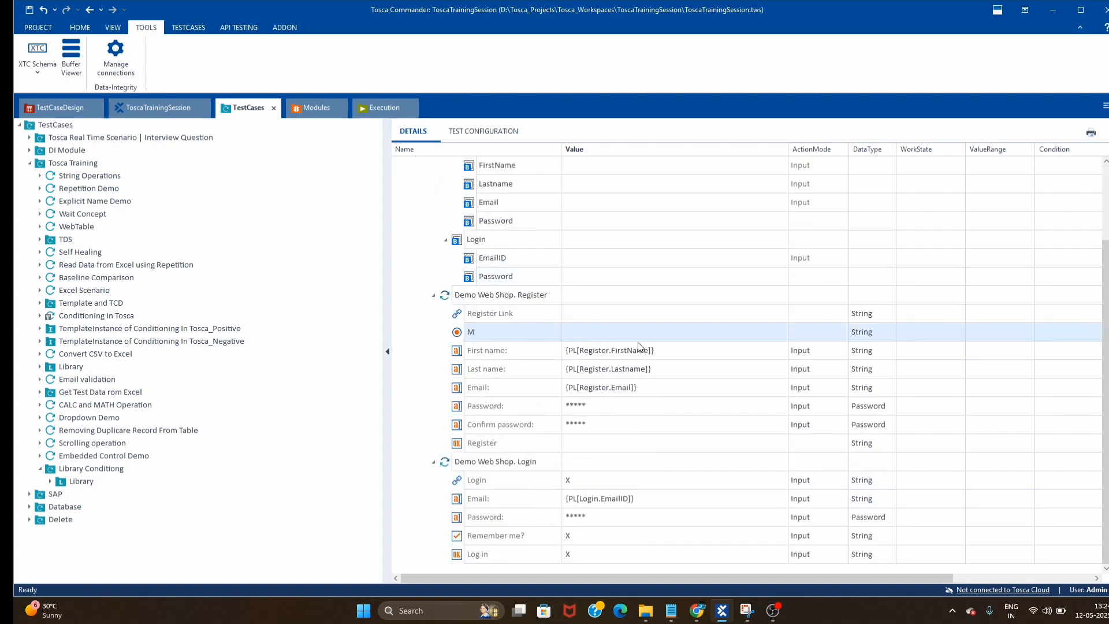
{"action": "left_click", "coordinate": [604, 331]}
{"action": "type", "text": "X"}
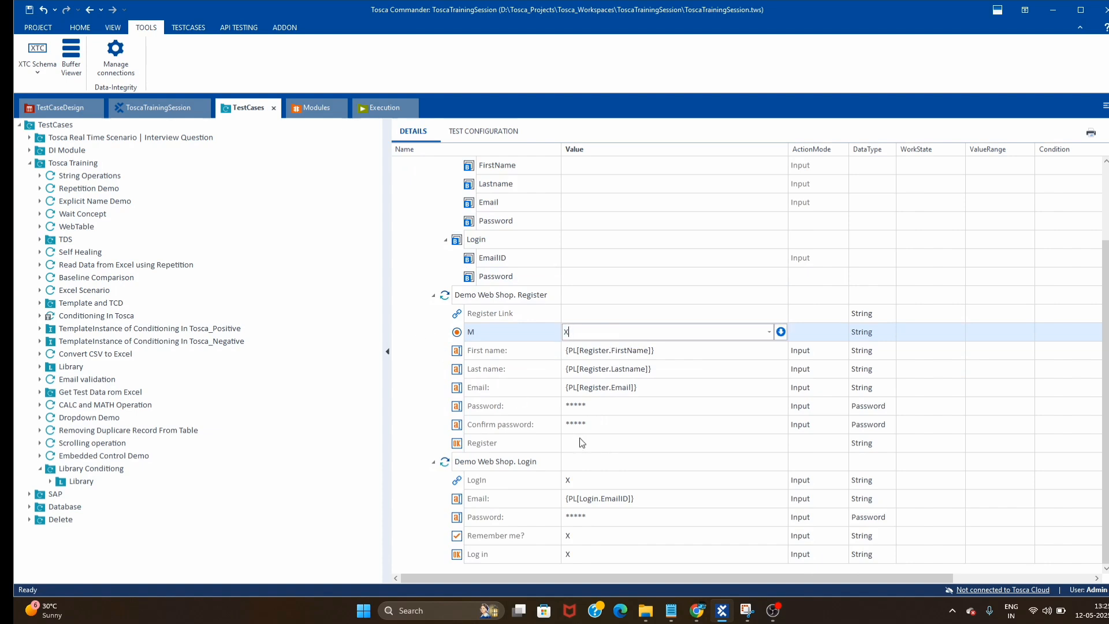
{"action": "left_click", "coordinate": [604, 443]}
{"action": "type", "text": "X"}
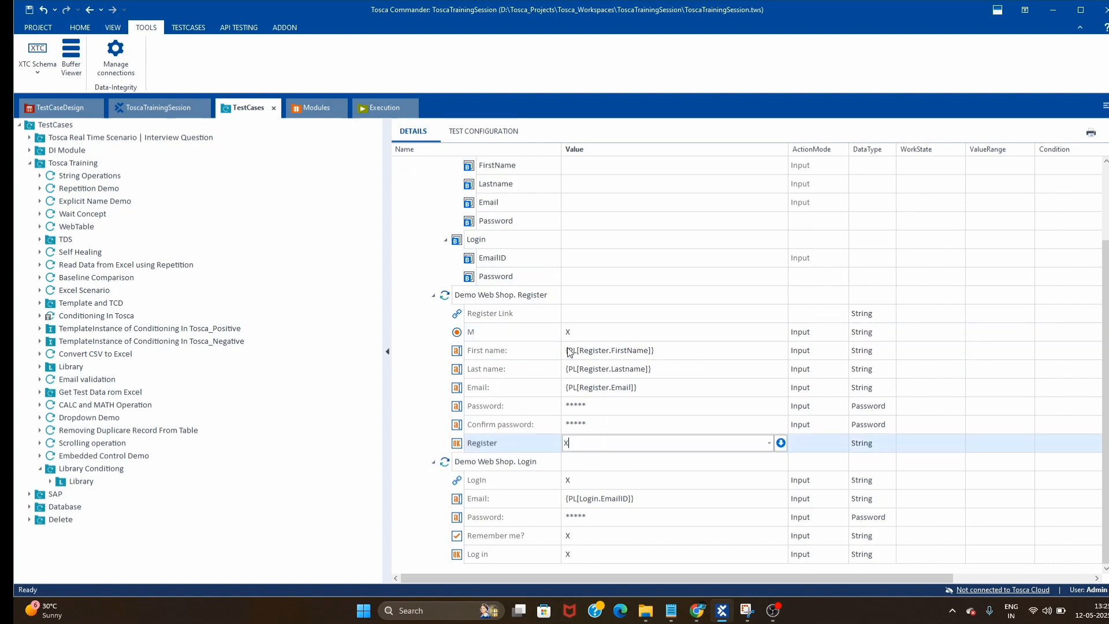
{"action": "left_click", "coordinate": [621, 314]}
{"action": "type", "text": "X"}
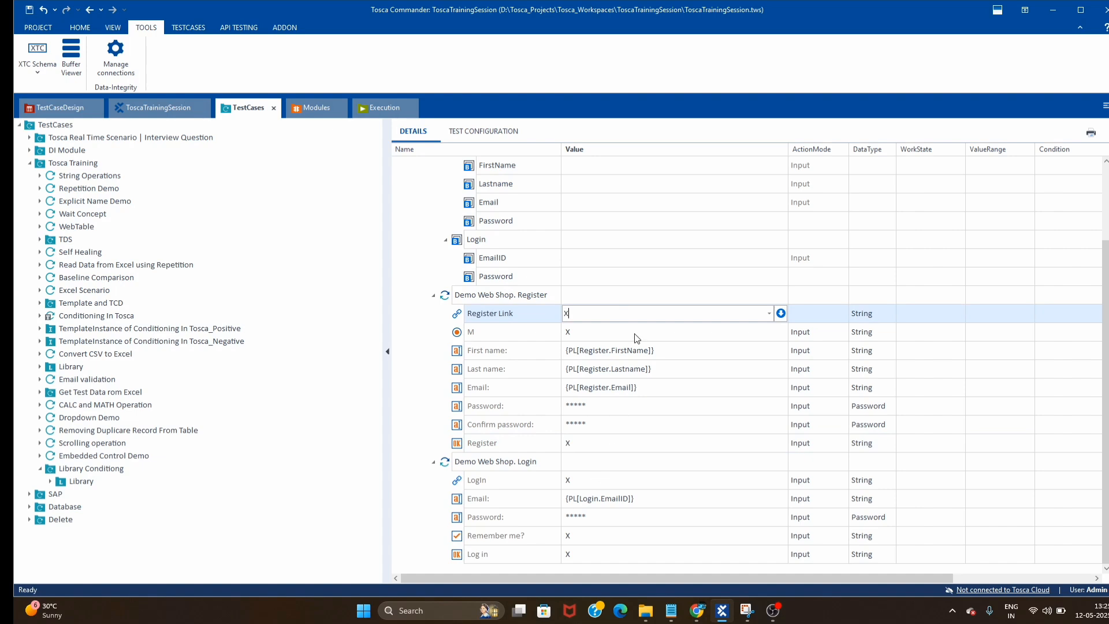
{"action": "left_click", "coordinate": [656, 283]}
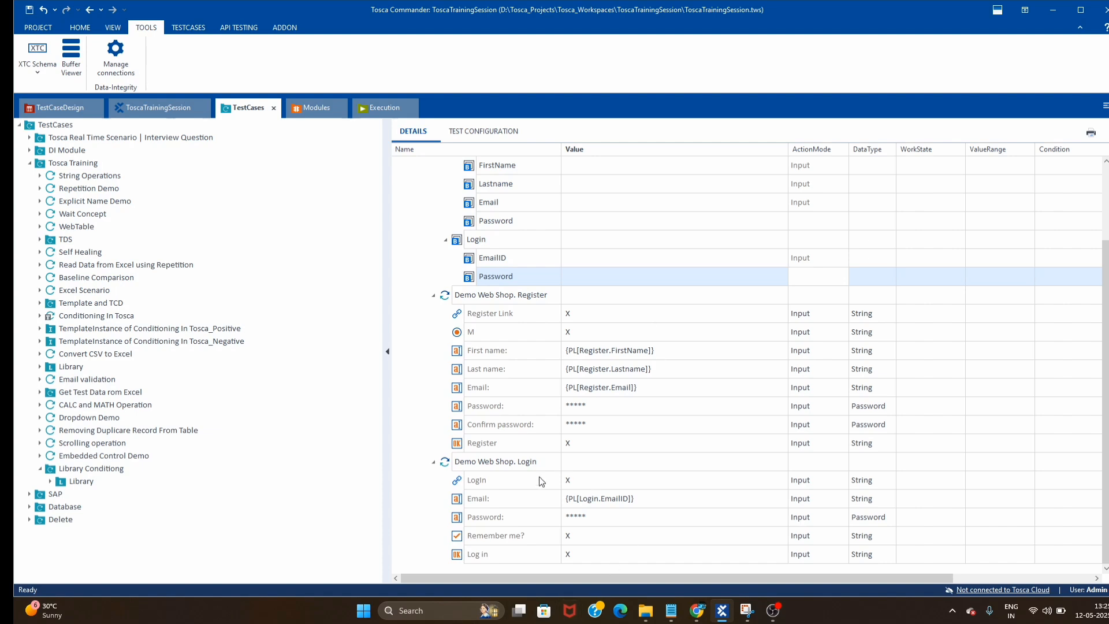
- Collapse Business Parameters, Demo Web Shop. Register and Demo Web Shop. Login in the details grid
{"action": "scroll", "coordinate": [570, 488], "scroll_direction": "up", "scroll_amount": 3}
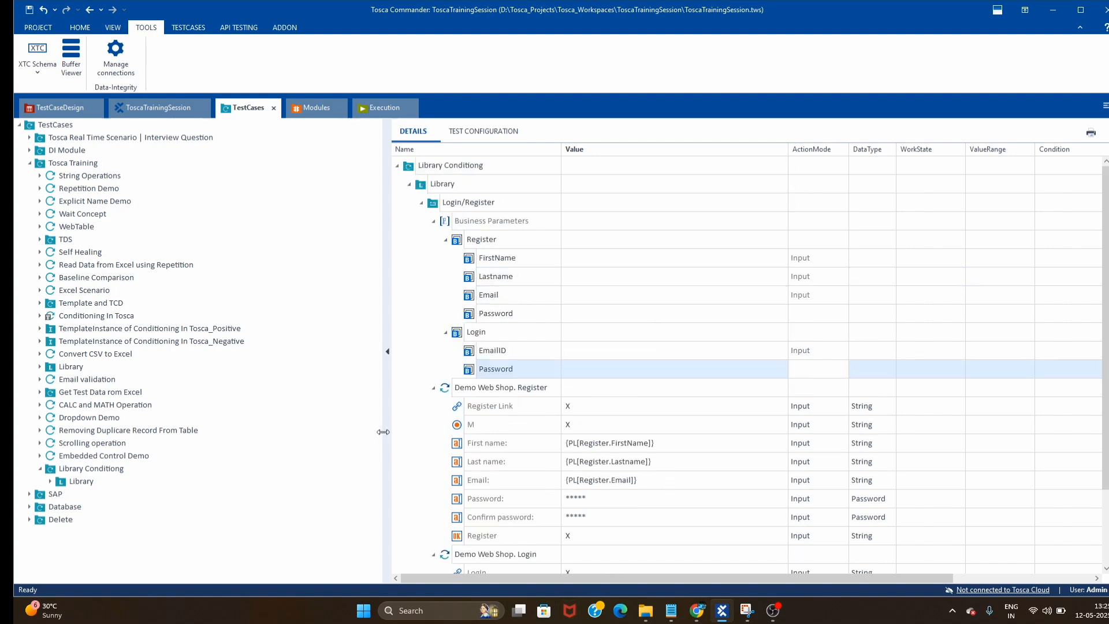
{"action": "scroll", "coordinate": [577, 488], "scroll_direction": "down", "scroll_amount": 3}
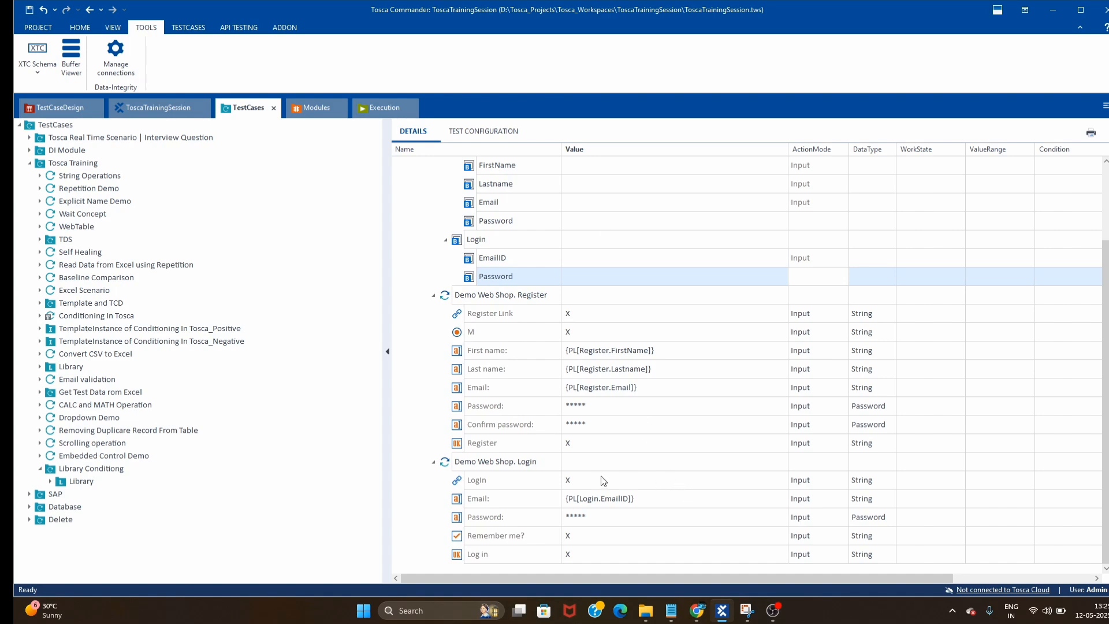
{"action": "scroll", "coordinate": [629, 496], "scroll_direction": "up", "scroll_amount": 3}
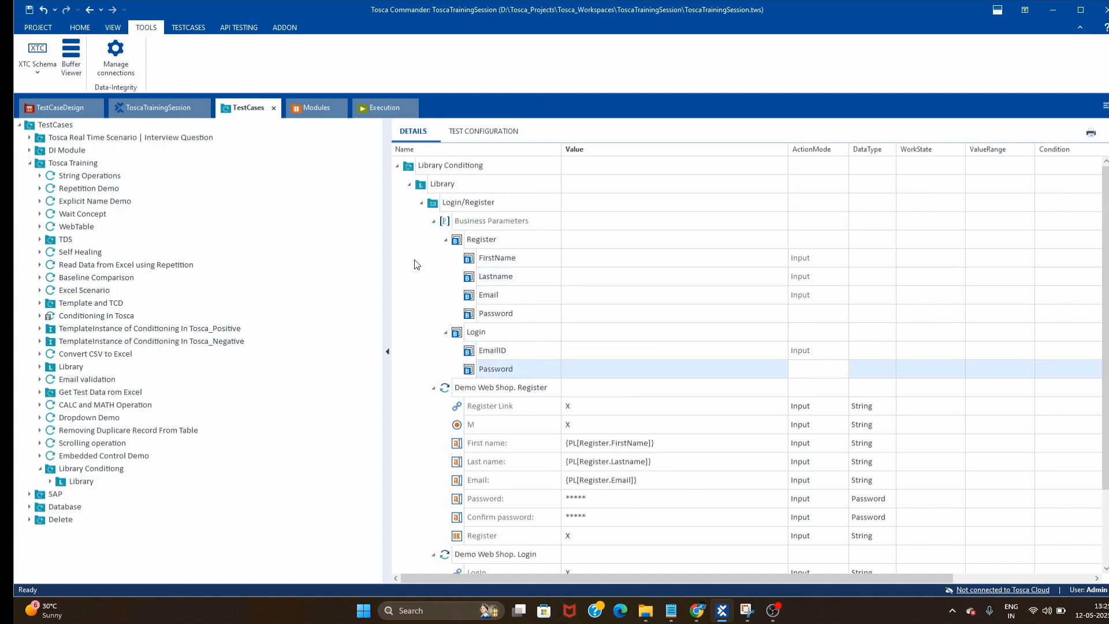
{"action": "left_click", "coordinate": [433, 222]}
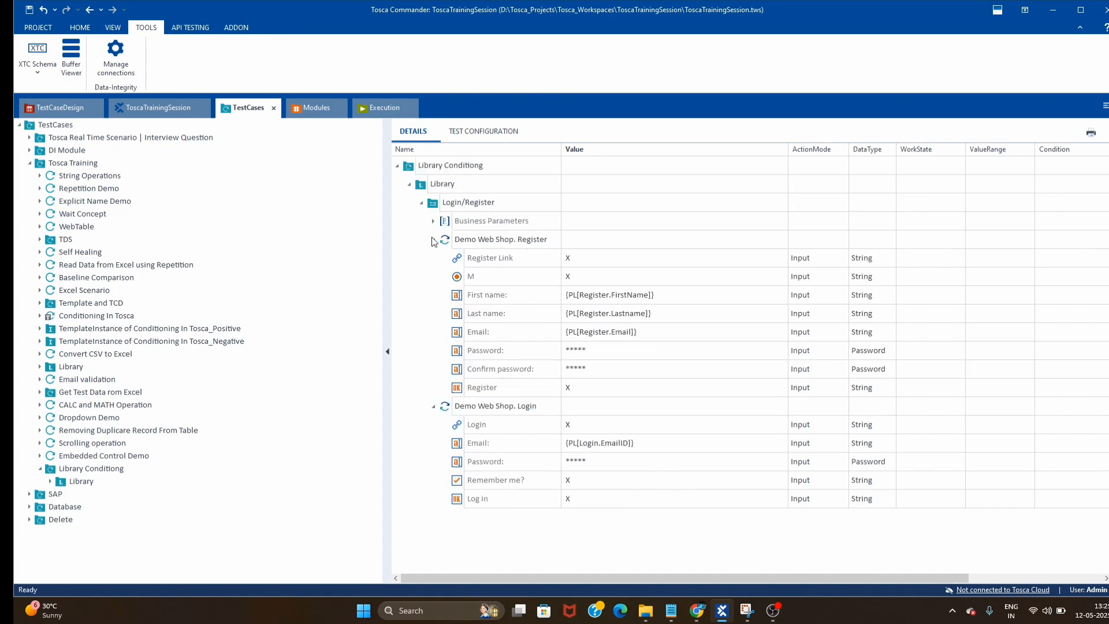
{"action": "left_click", "coordinate": [433, 240]}
{"action": "left_click", "coordinate": [434, 259]}
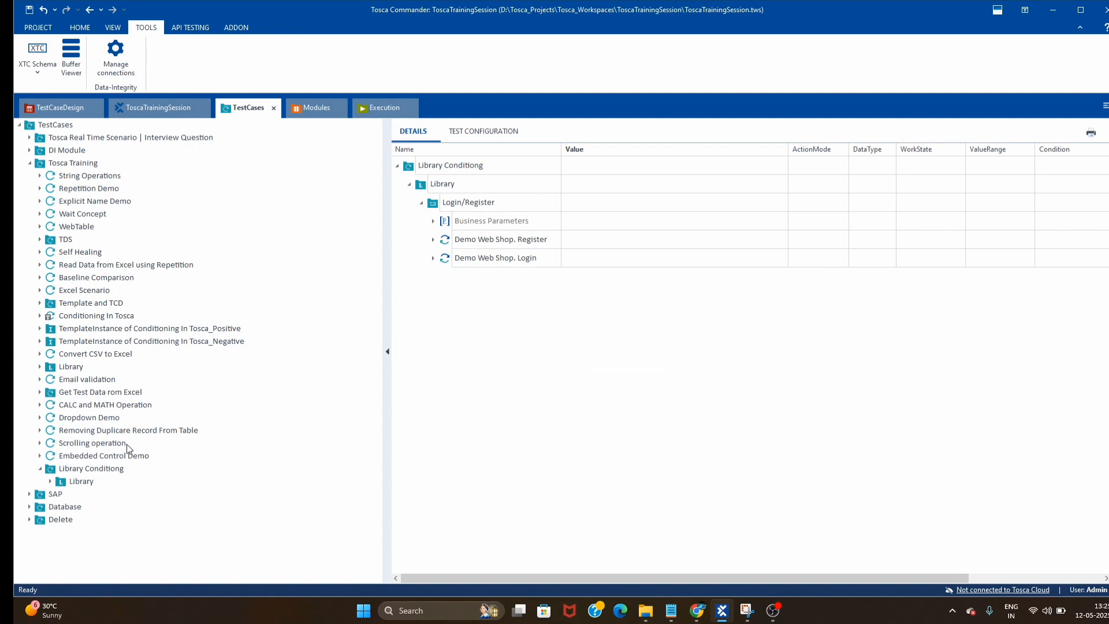
- Create test case 'Demowebshop login/register' under Library Conditiong with work state IN_WORK
{"action": "right_click", "coordinate": [116, 468]}
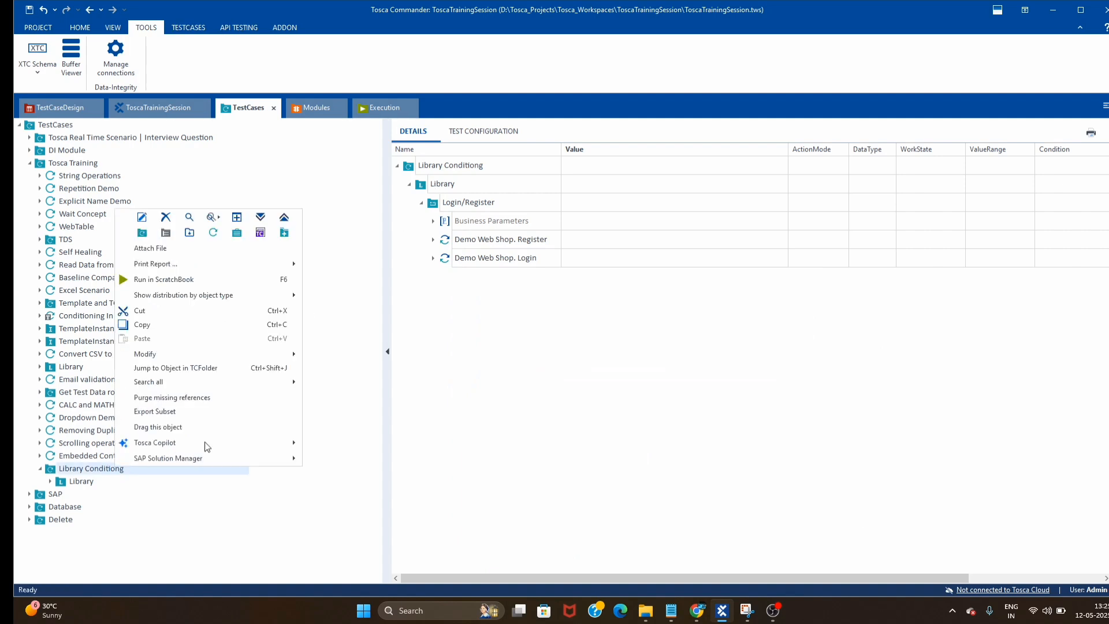
{"action": "left_click", "coordinate": [214, 233]}
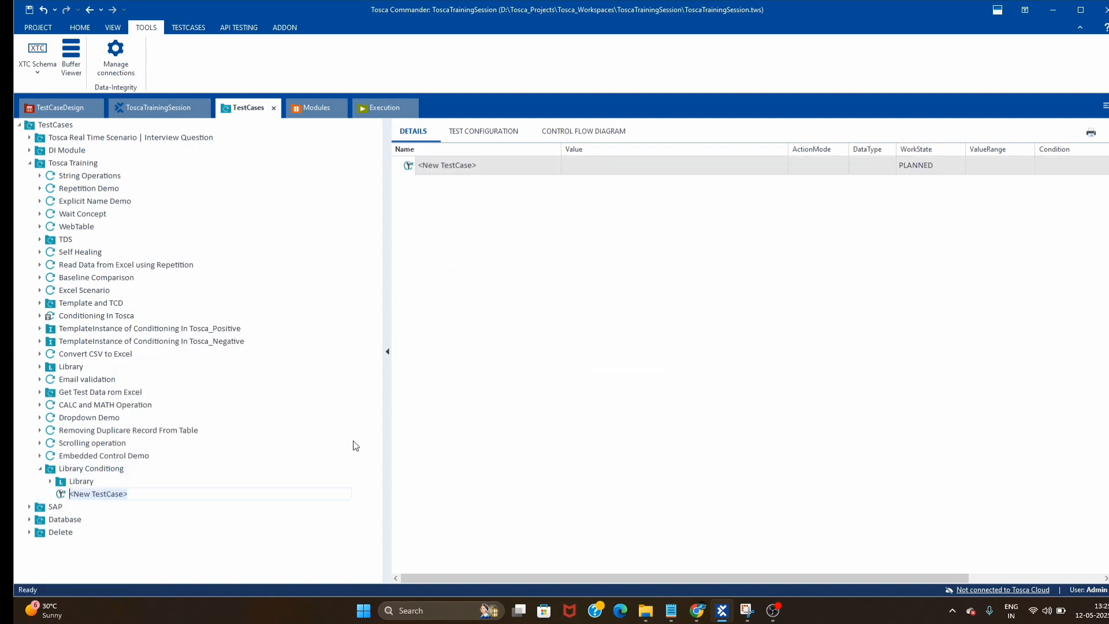
{"action": "type", "text": "Demowebshop login/regi"}
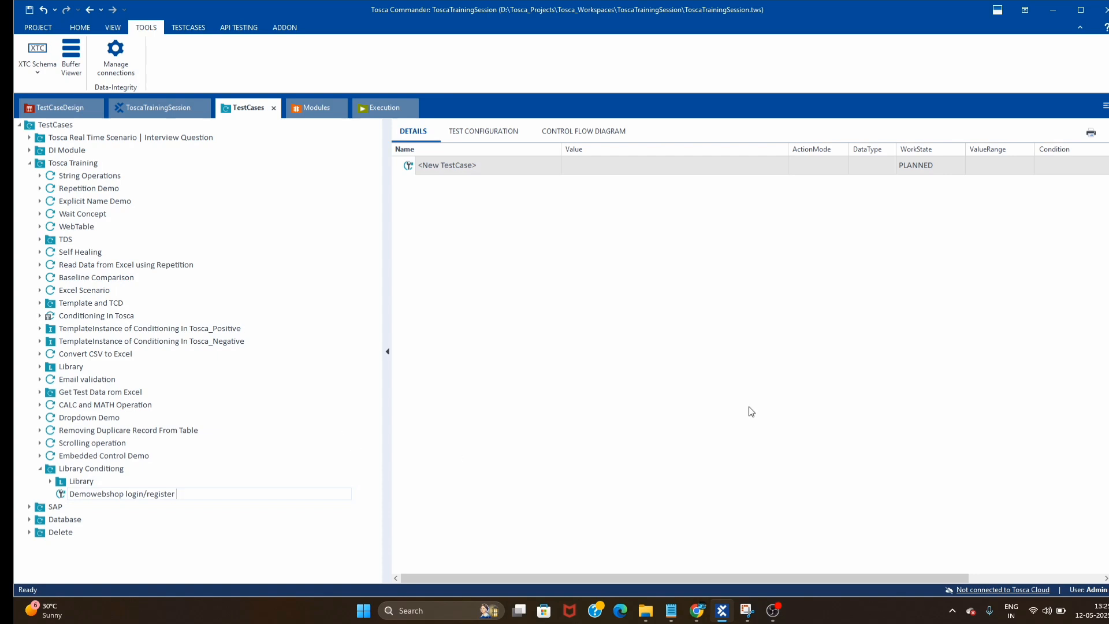
{"action": "key", "text": "Return"}
{"action": "left_click", "coordinate": [924, 166]}
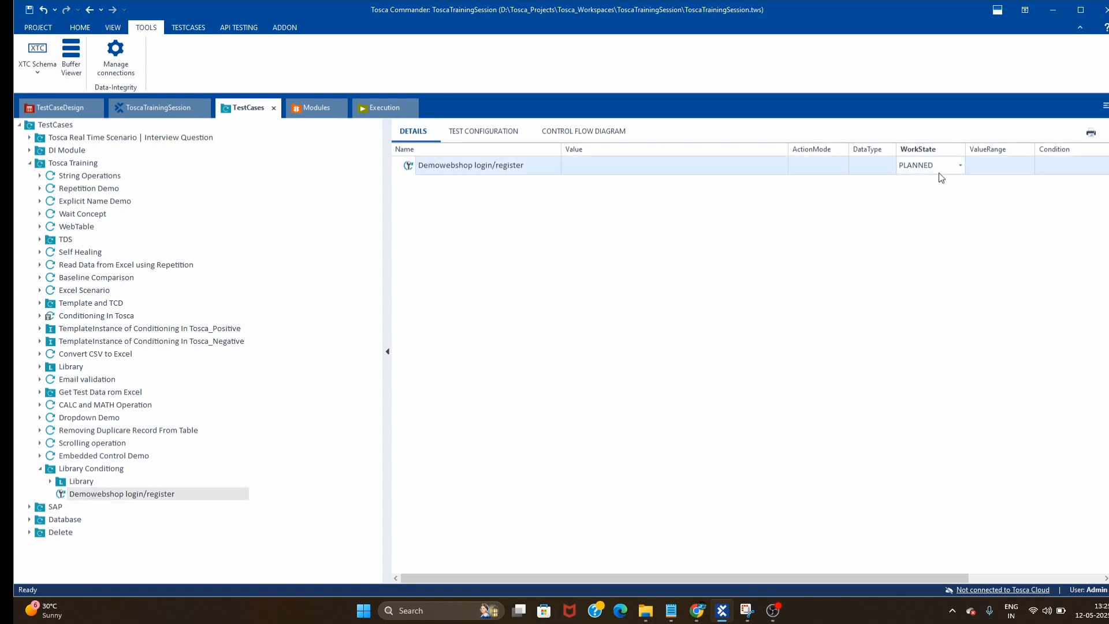
{"action": "scroll", "coordinate": [939, 174], "scroll_direction": "down", "scroll_amount": 1}
{"action": "left_click", "coordinate": [875, 258]}
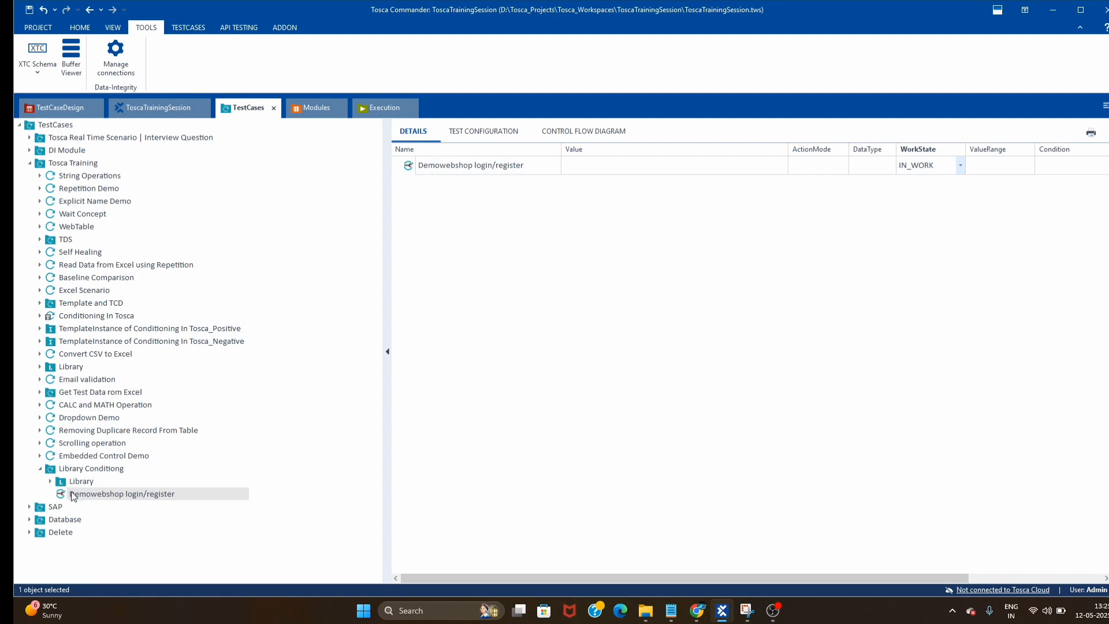
{"action": "left_click", "coordinate": [50, 482]}
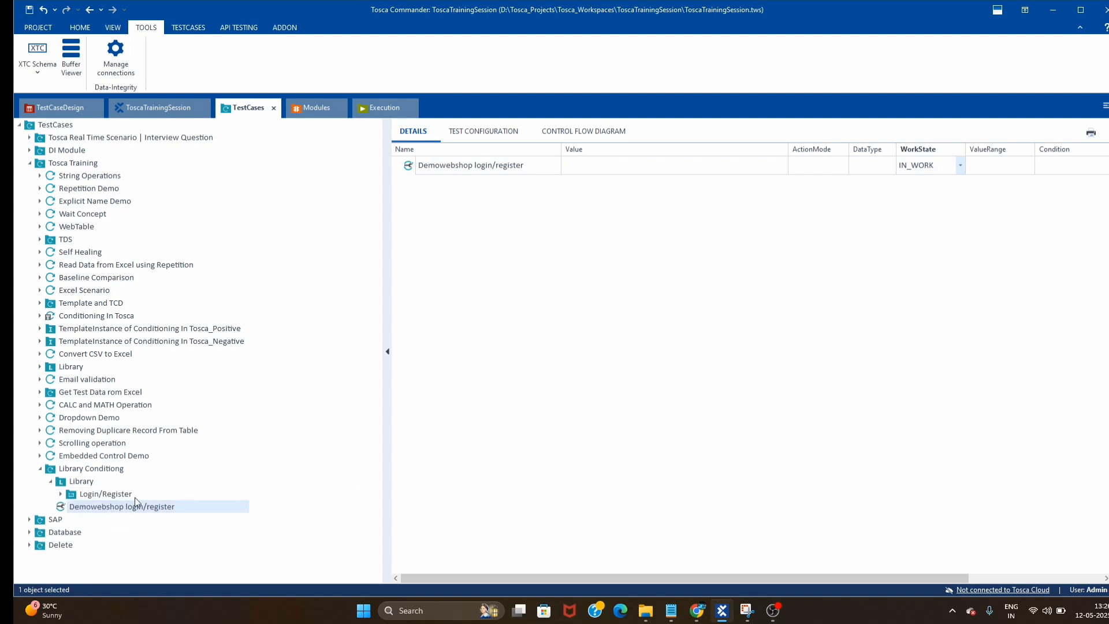
- Add Login/Register to the test case as a reference, then inspect its parameters and library block
{"action": "left_click_drag", "start_coordinate": [71, 493], "coordinate": [122, 507]}
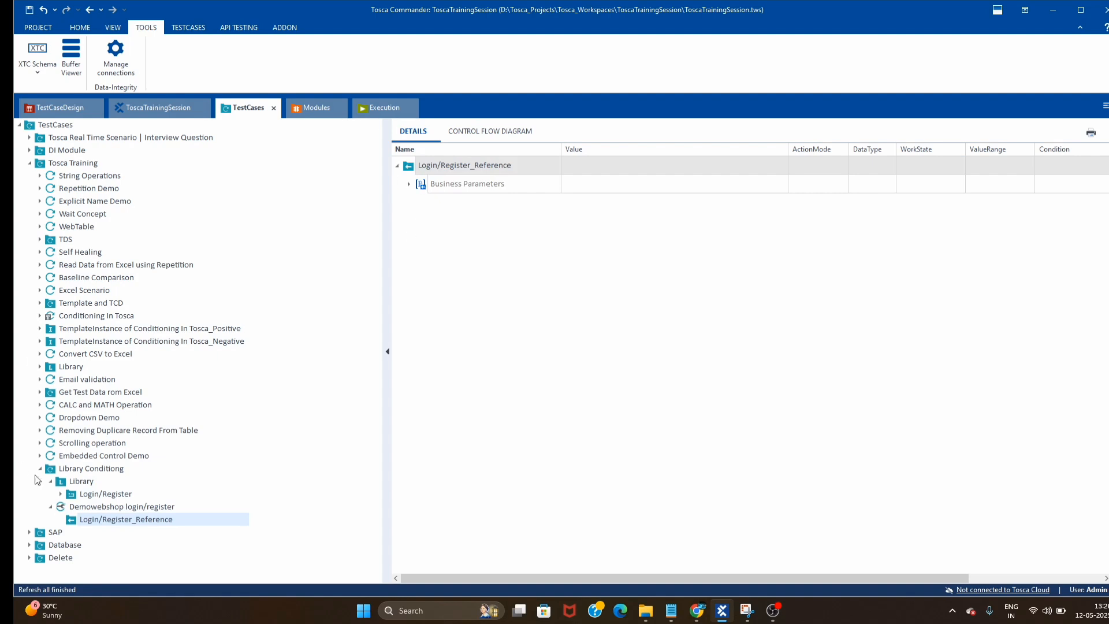
{"action": "left_click", "coordinate": [140, 507]}
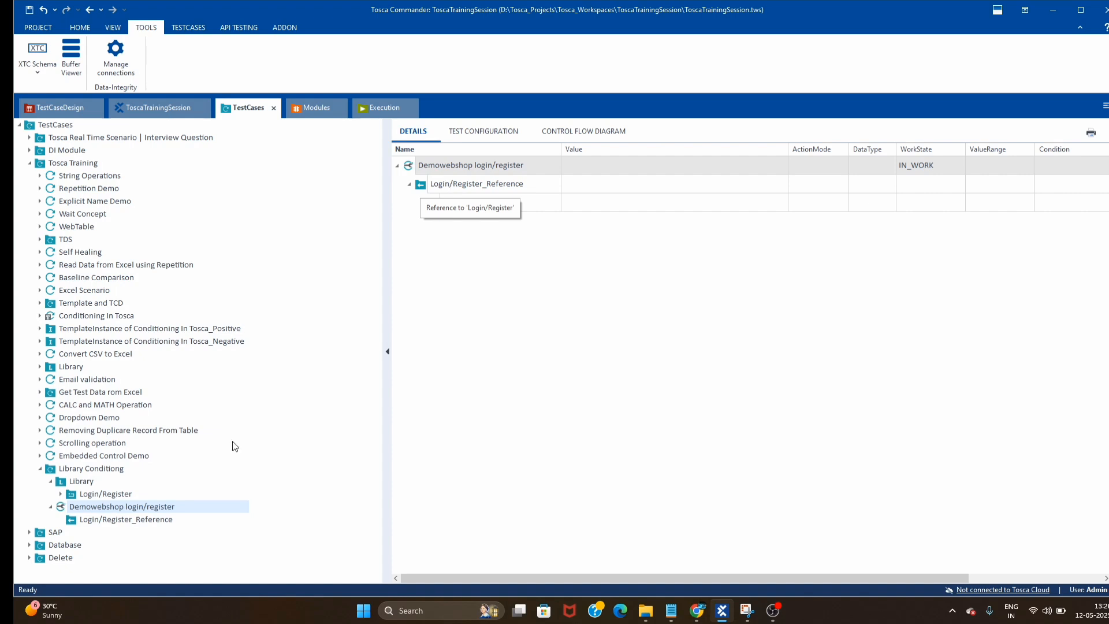
{"action": "right_click", "coordinate": [468, 187]}
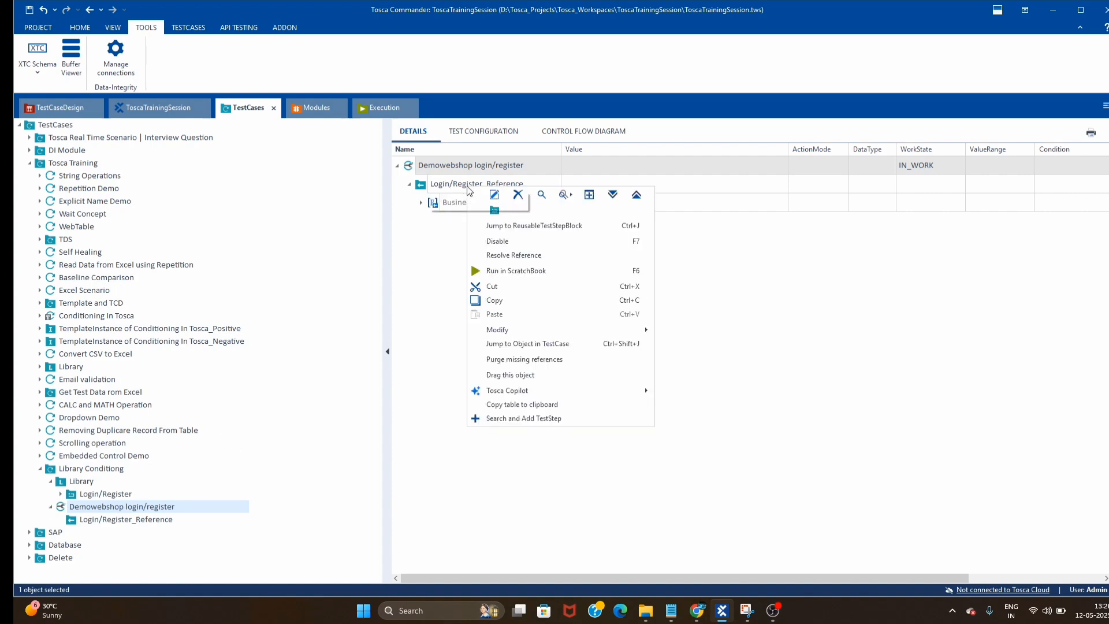
{"action": "left_click", "coordinate": [543, 228]}
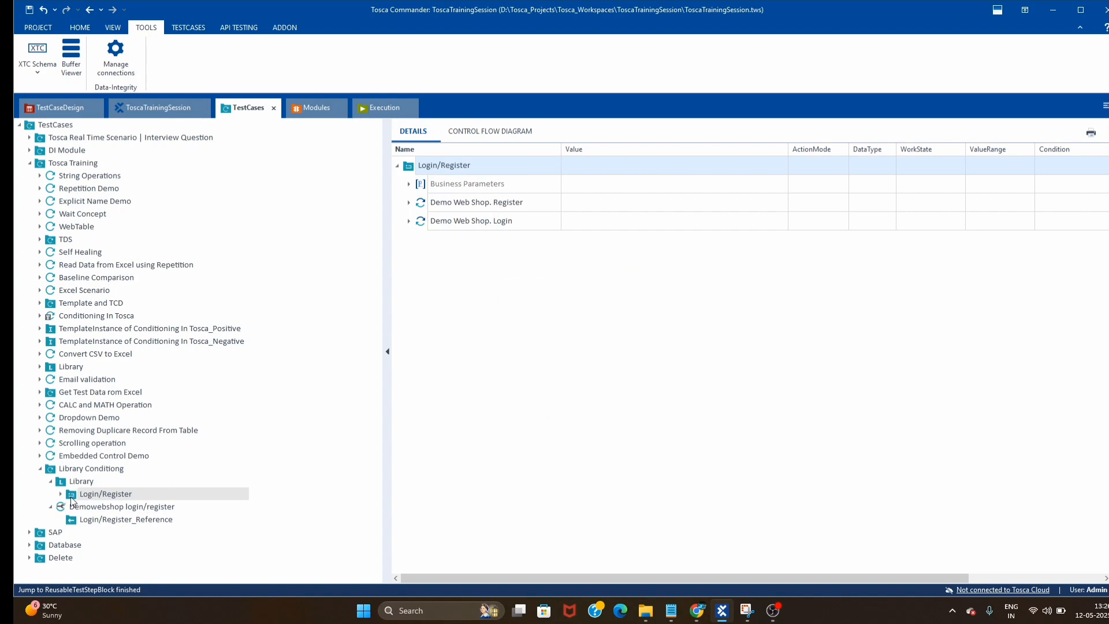
{"action": "left_click", "coordinate": [129, 519]}
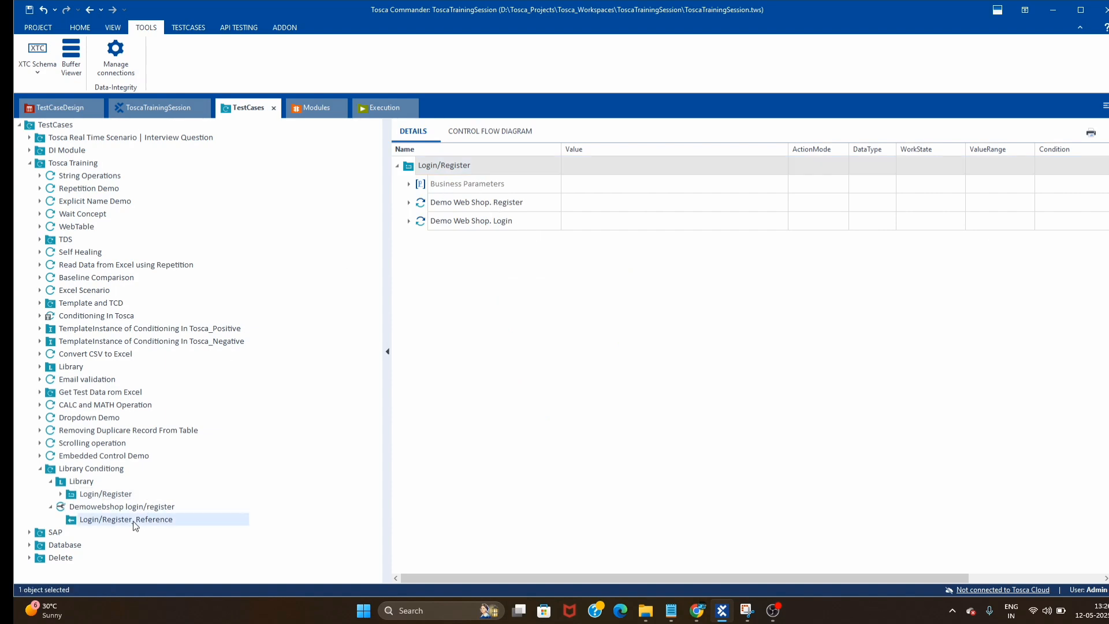
{"action": "left_click", "coordinate": [410, 184]}
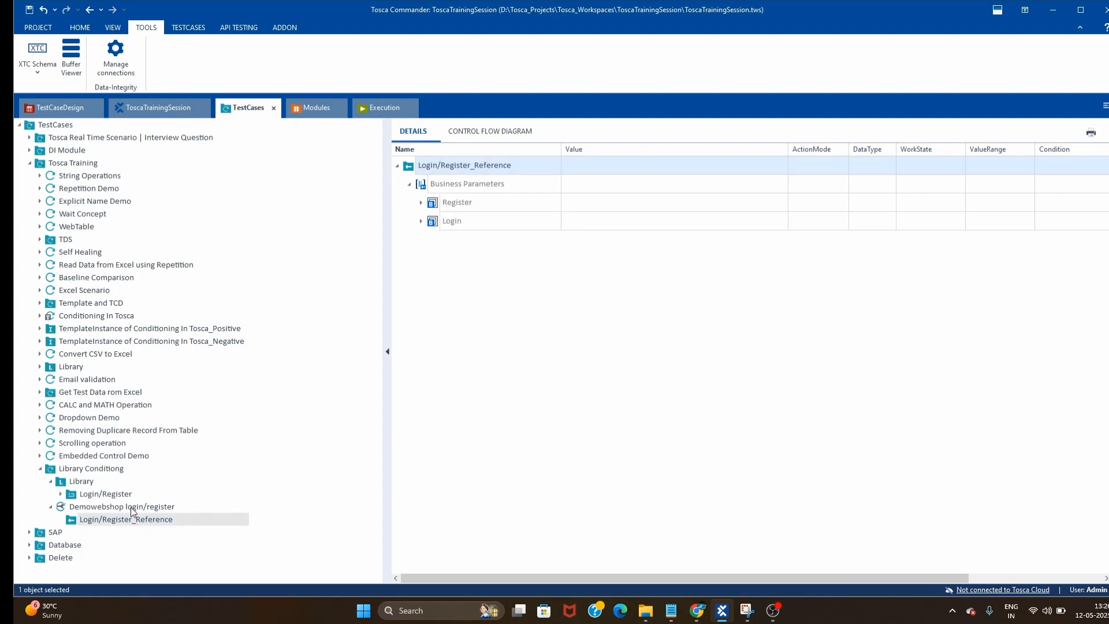
{"action": "left_click", "coordinate": [118, 494]}
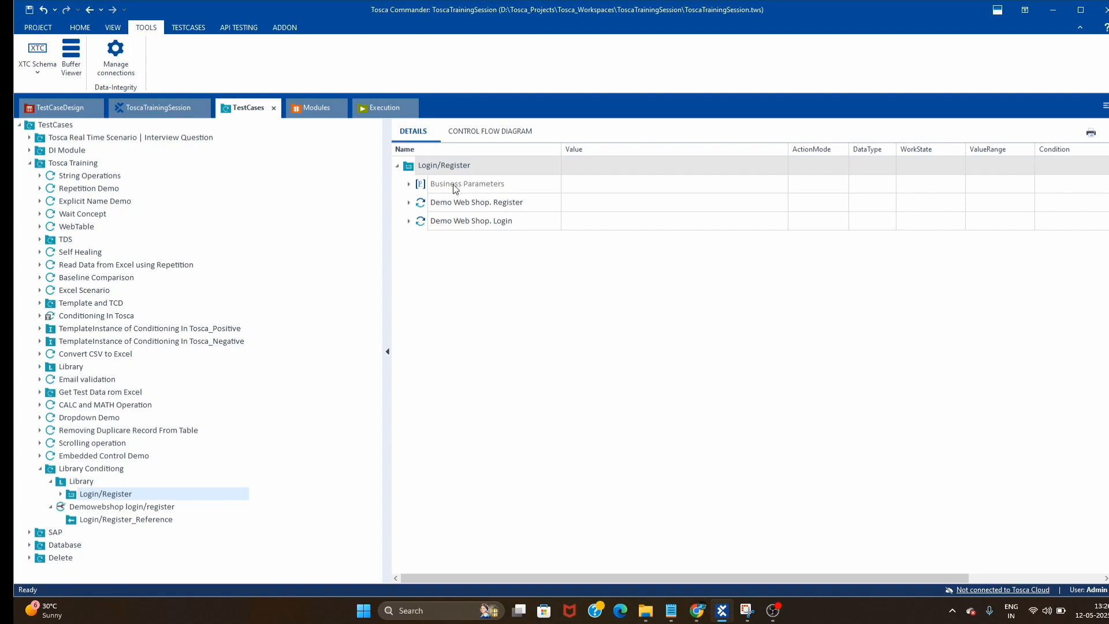
{"action": "left_click", "coordinate": [409, 202]}
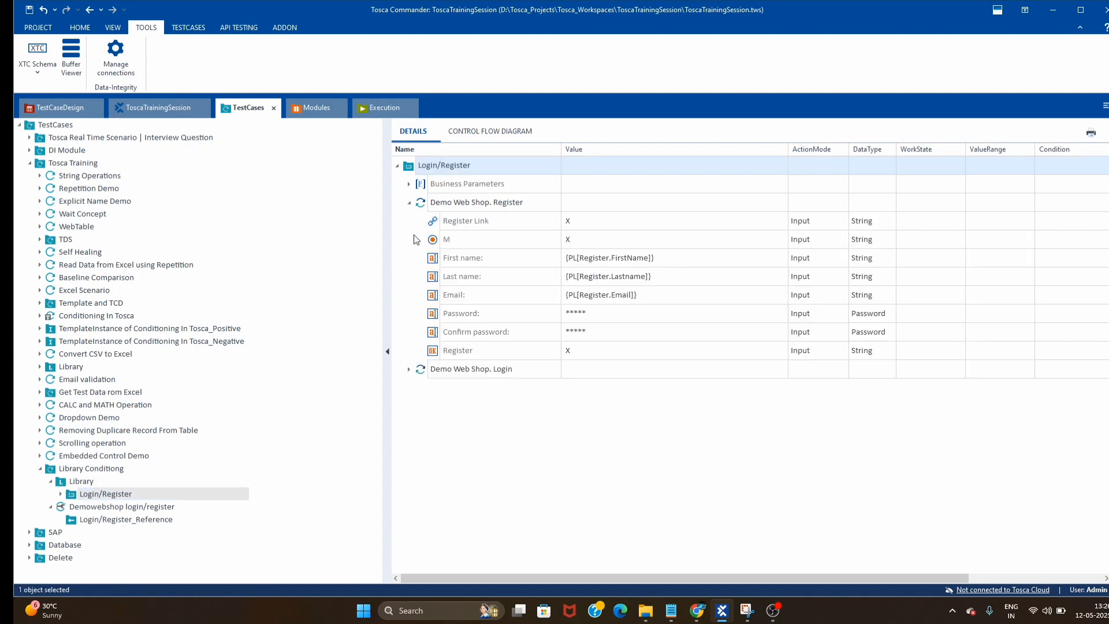
{"action": "left_click", "coordinate": [409, 203]}
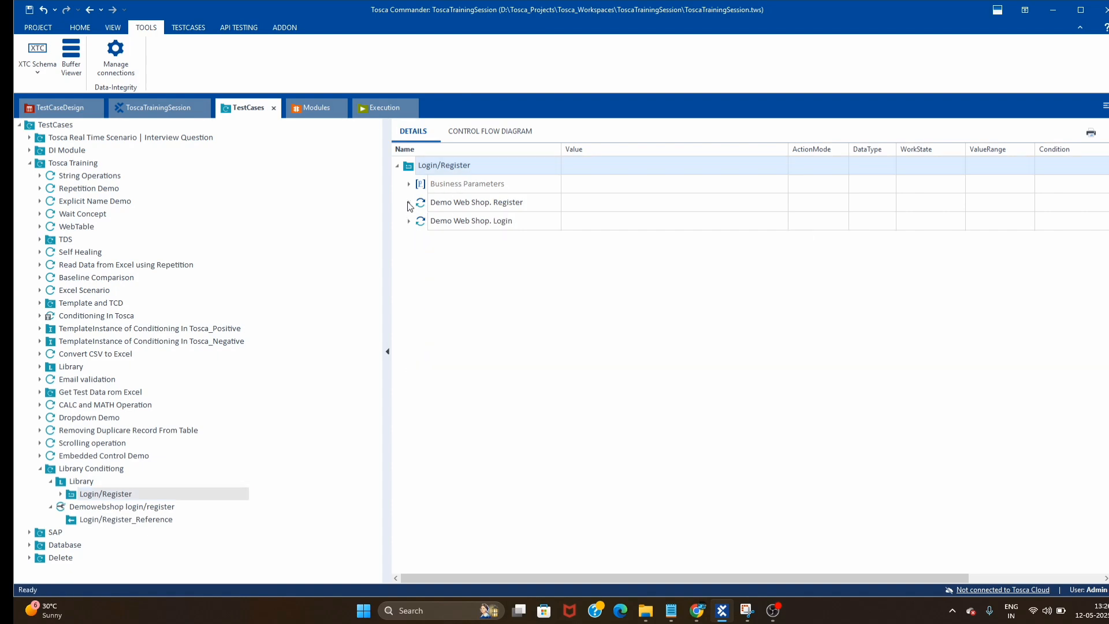
{"action": "left_click", "coordinate": [123, 518]}
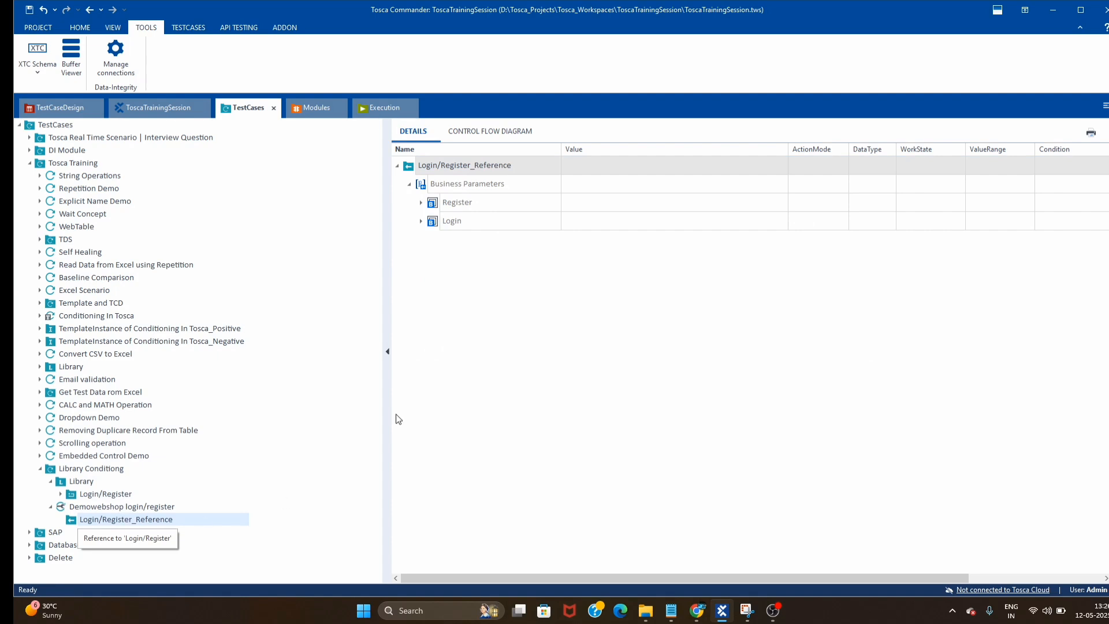
{"action": "left_click", "coordinate": [421, 202]}
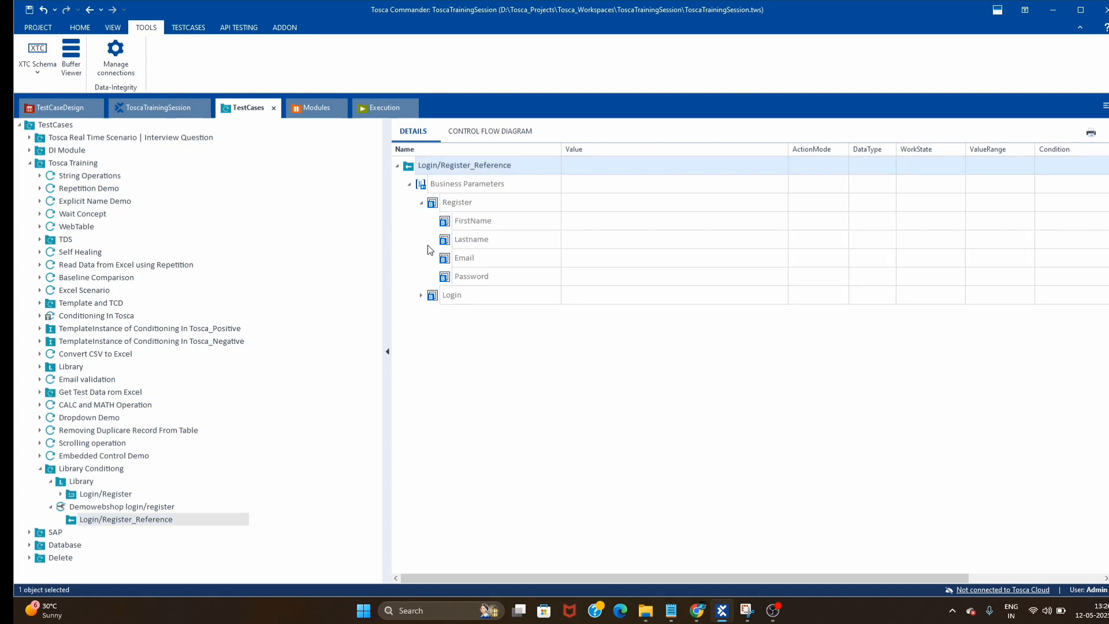
{"action": "left_click", "coordinate": [421, 295]}
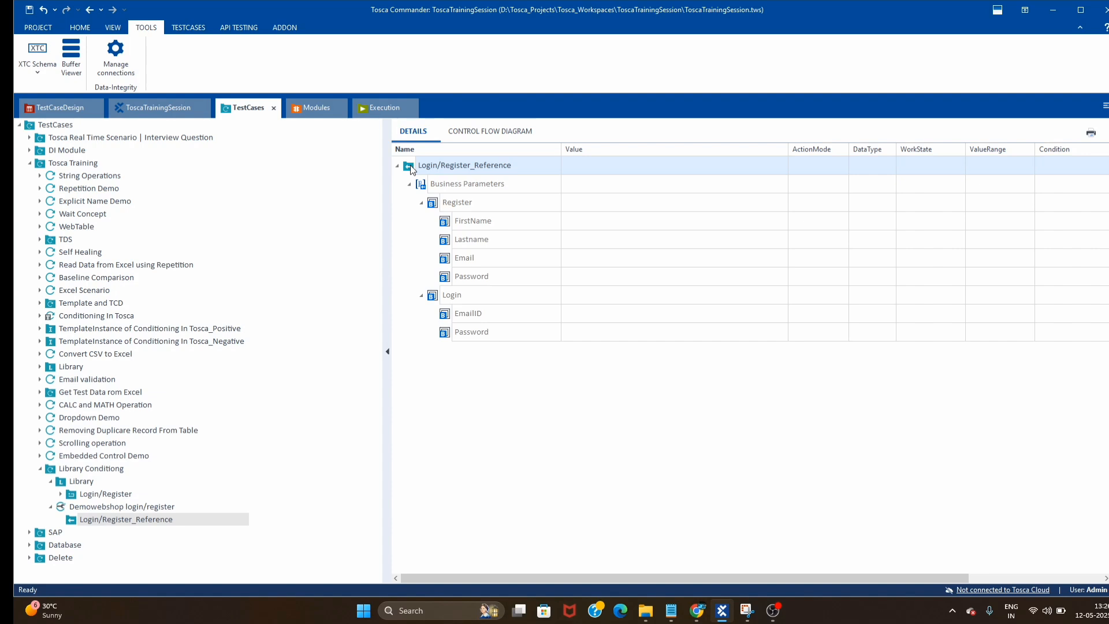
{"action": "key", "text": "F5"}
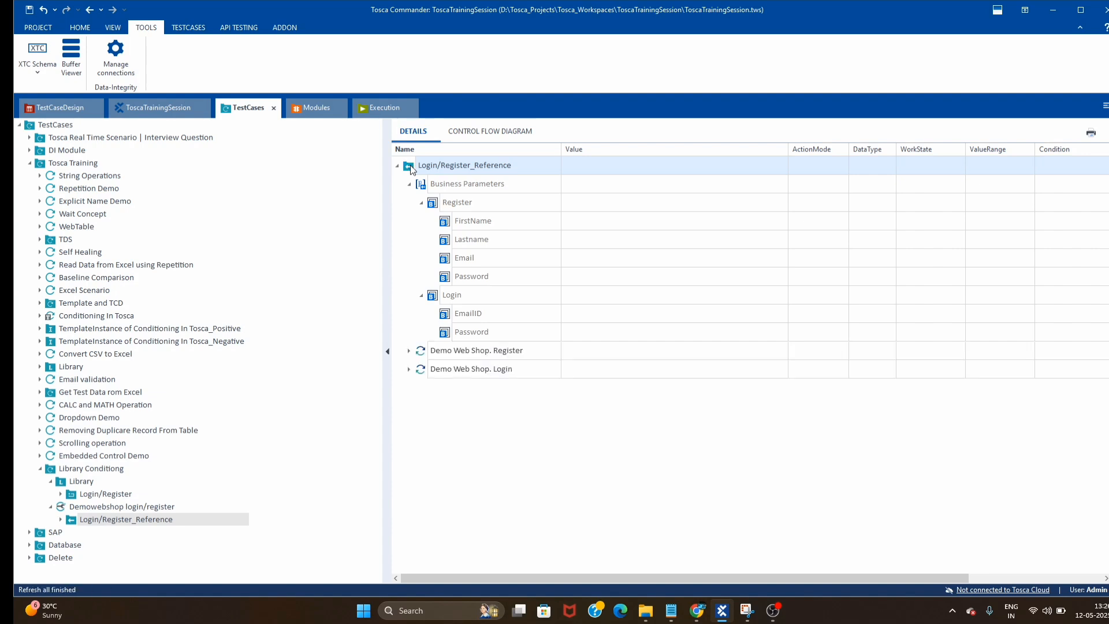
{"action": "left_click", "coordinate": [409, 350]}
{"action": "left_click", "coordinate": [409, 350]}
{"action": "key", "text": "F5"}
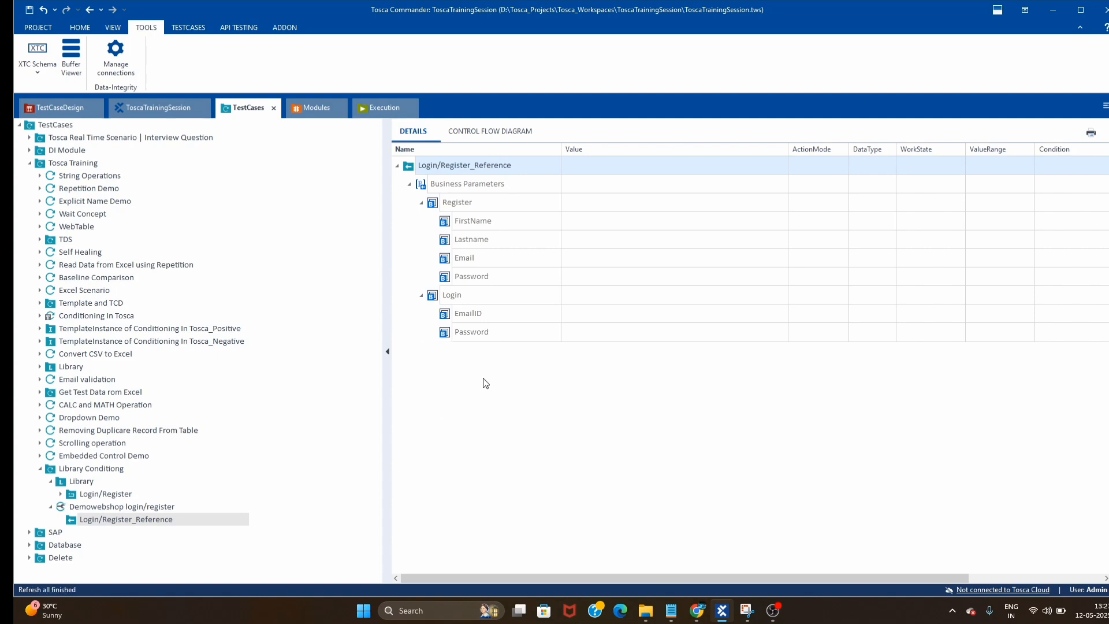
{"action": "left_click", "coordinate": [540, 384]}
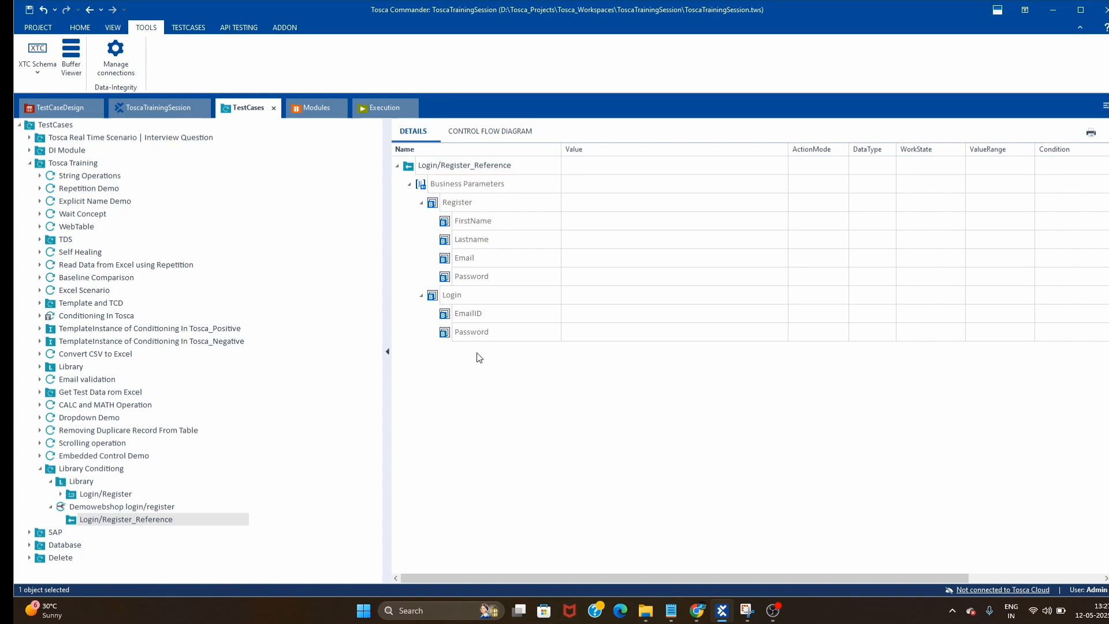
{"action": "left_click_drag", "start_coordinate": [555, 149], "coordinate": [543, 149]}
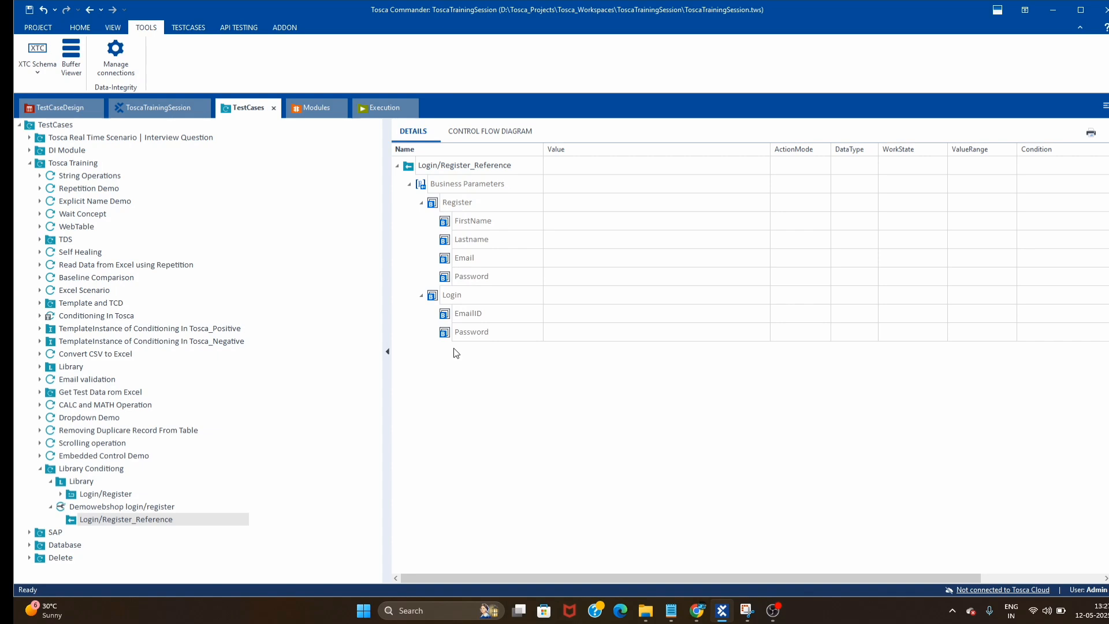
{"action": "left_click", "coordinate": [116, 493]}
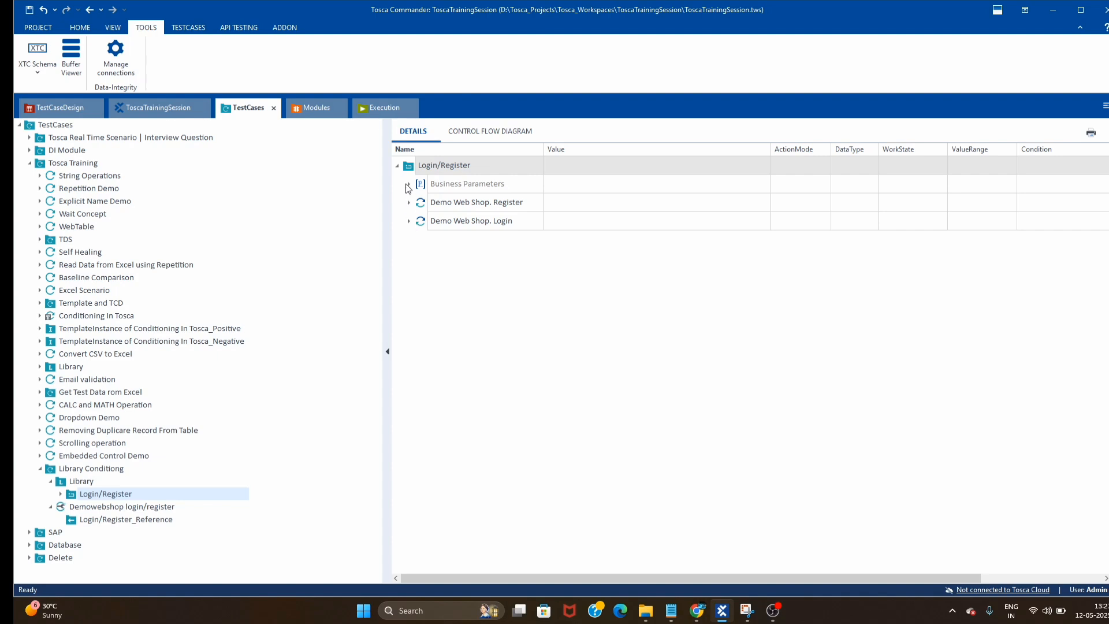
- Add a business parameter named 'Login/Register' next to Register and Login, and narrow the Value column
{"action": "left_click", "coordinate": [409, 184]}
{"action": "left_click", "coordinate": [421, 203]}
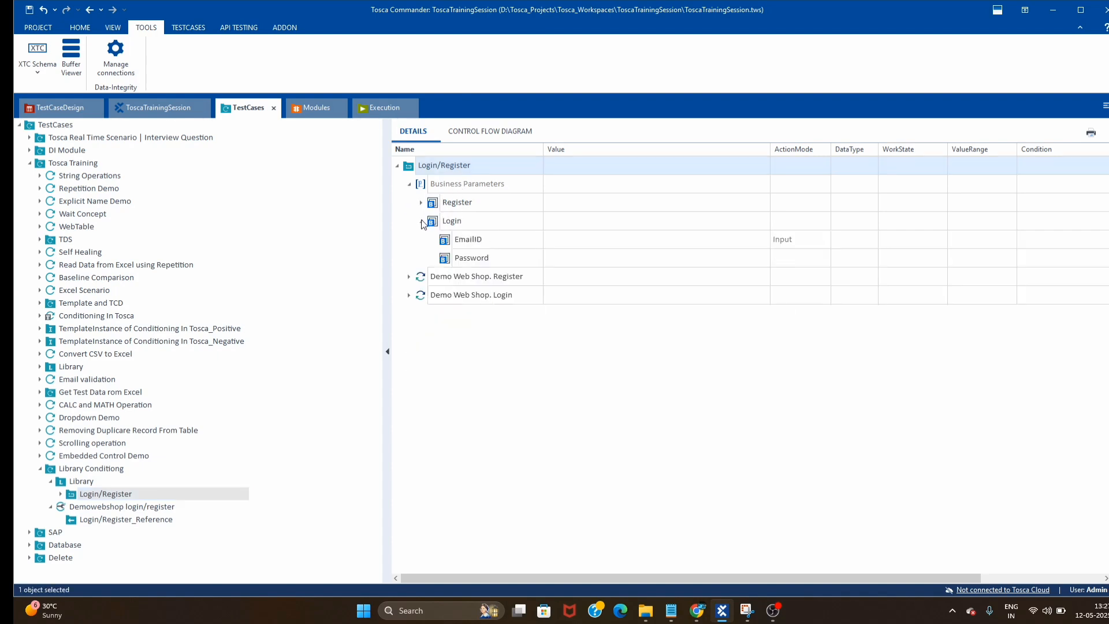
{"action": "left_click", "coordinate": [421, 221]}
{"action": "right_click", "coordinate": [459, 184]}
{"action": "left_click", "coordinate": [486, 207]}
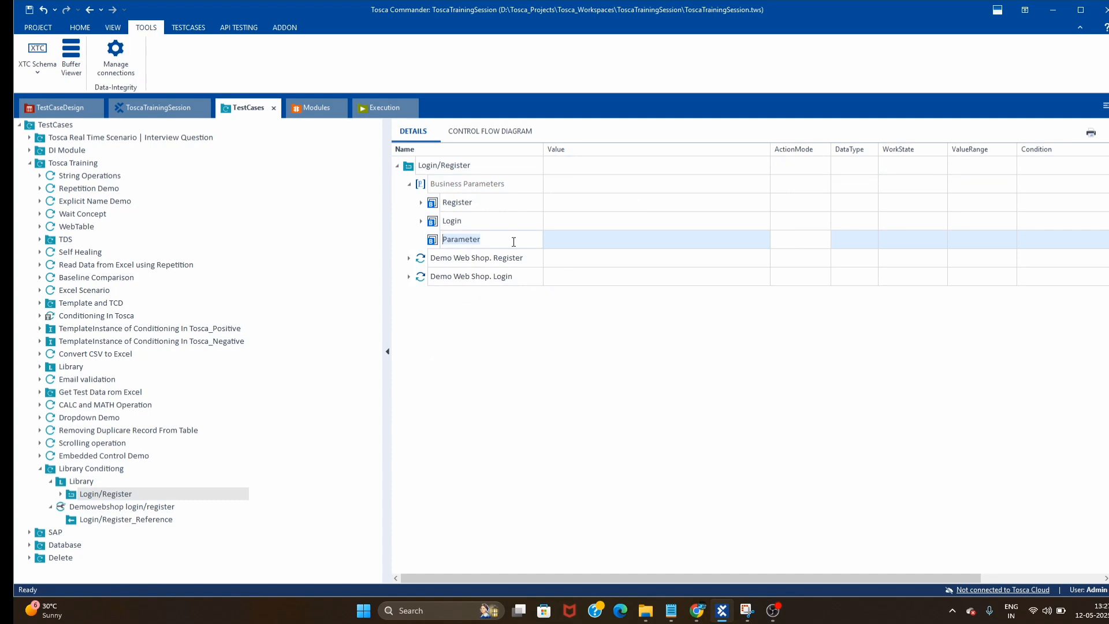
{"action": "type", "text": "Log"}
{"action": "type", "text": "in/Register"}
{"action": "left_click", "coordinate": [552, 364]}
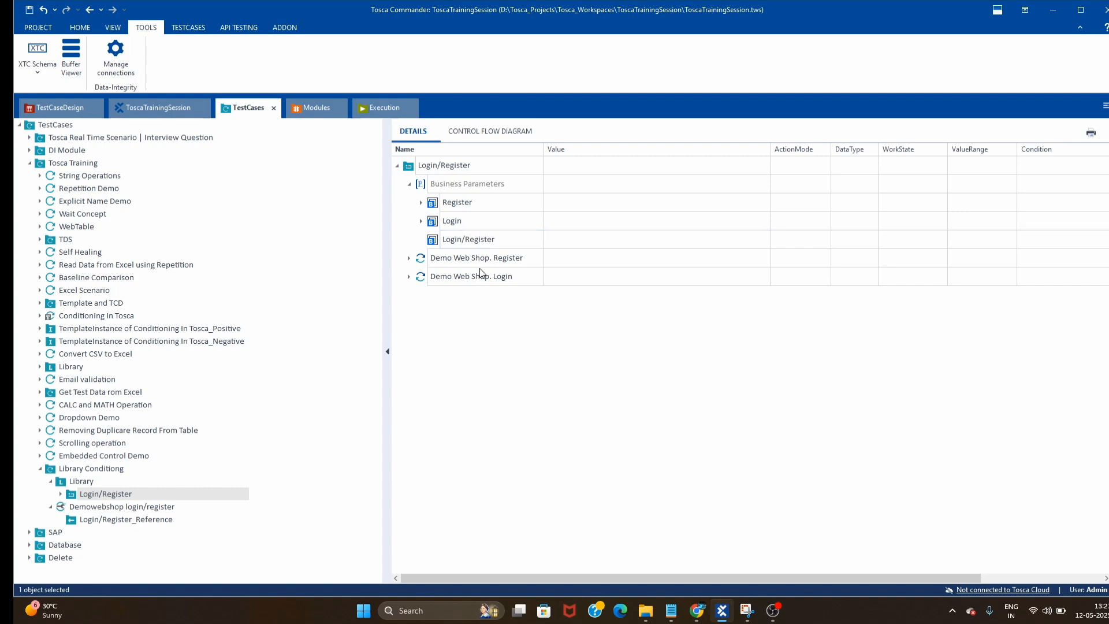
{"action": "left_click_drag", "start_coordinate": [770, 149], "coordinate": [724, 149]}
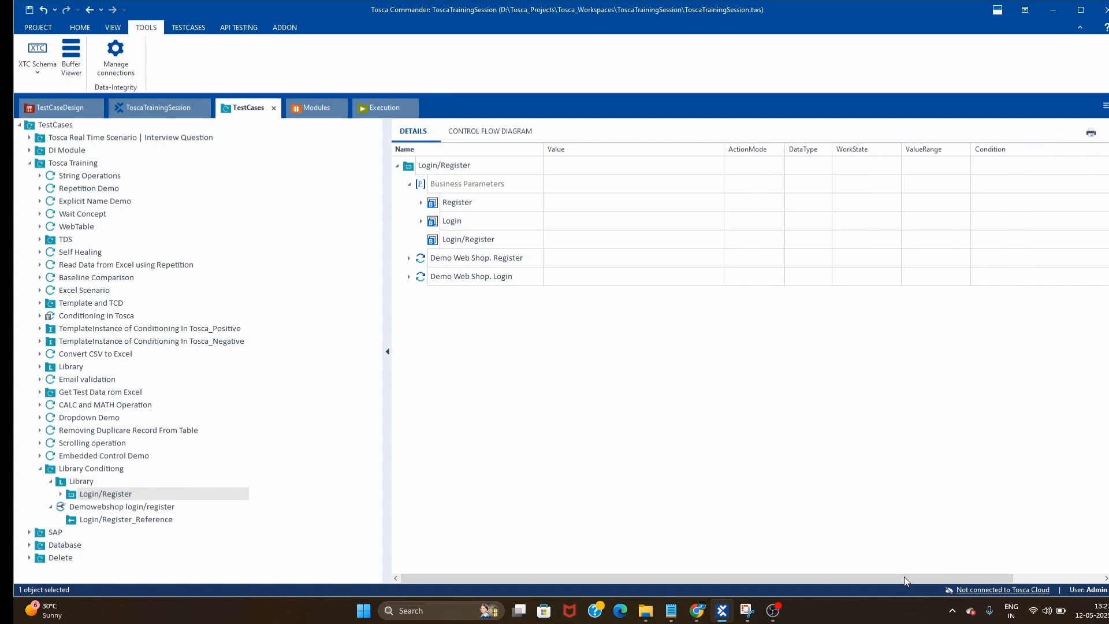
- Set the Login/Register value range to login;register and move it above Register
{"action": "left_click", "coordinate": [926, 238]}
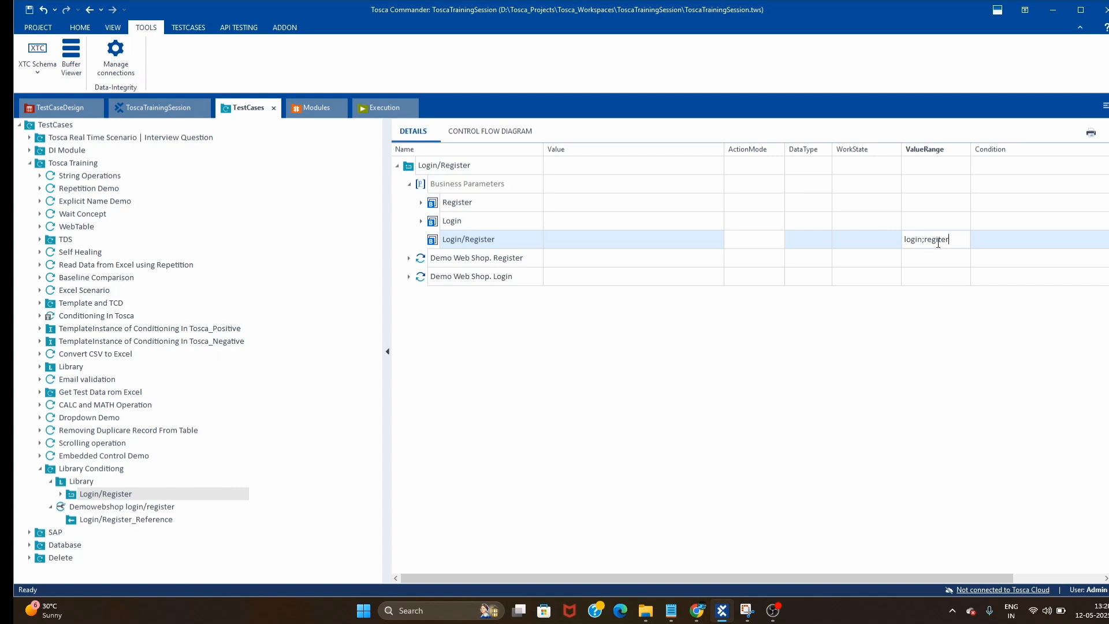
{"action": "type", "text": "s"}
{"action": "key", "text": "Return"}
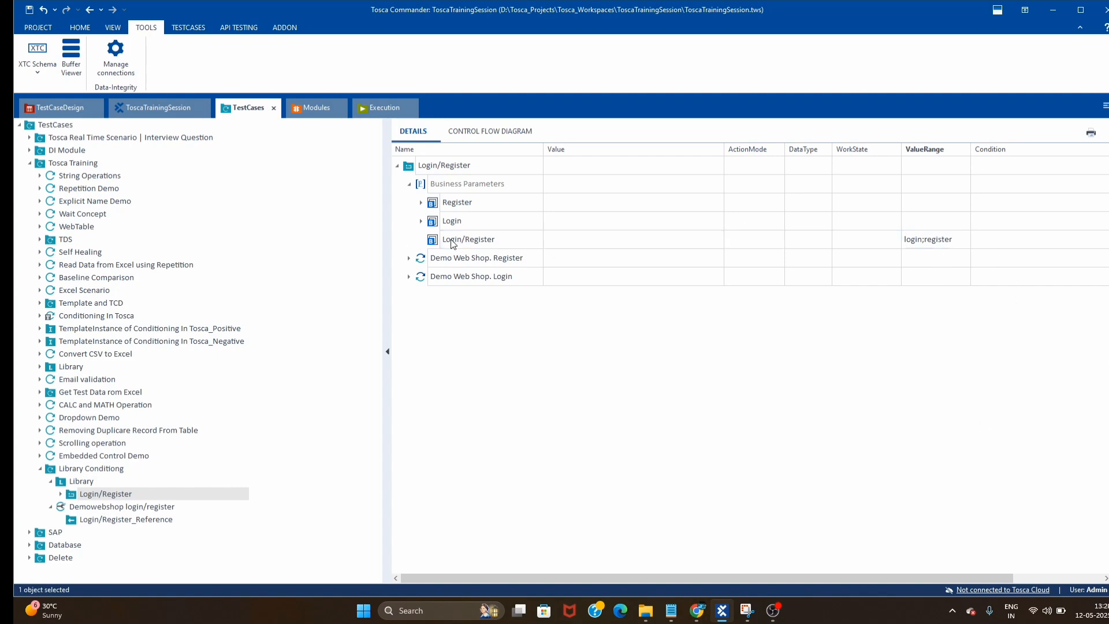
{"action": "left_click_drag", "start_coordinate": [441, 240], "coordinate": [450, 199]}
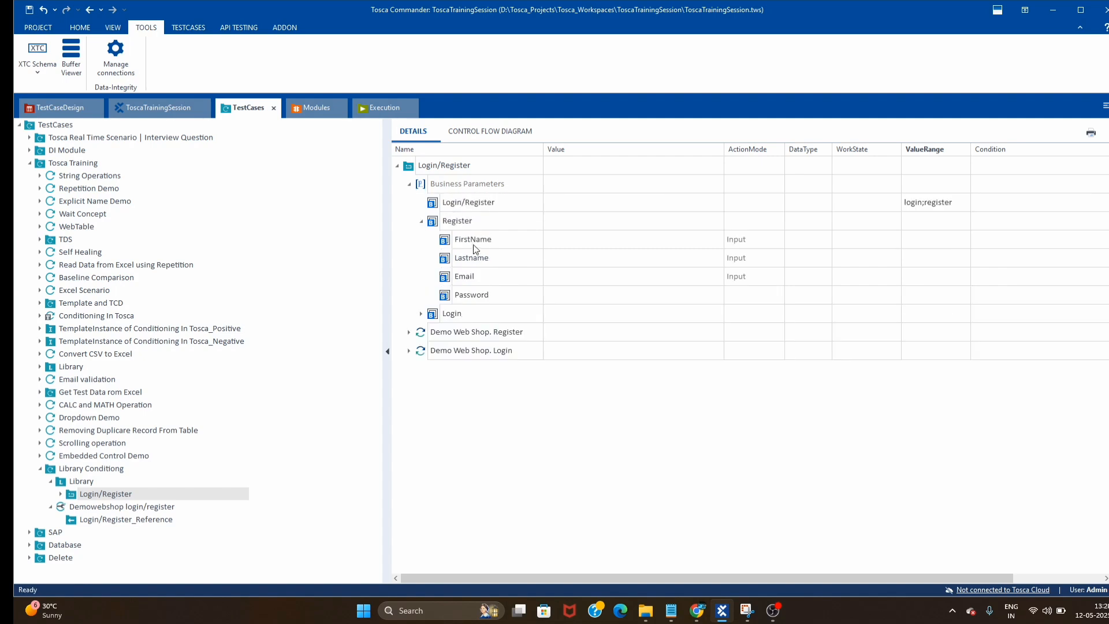
{"action": "left_click", "coordinate": [421, 221]}
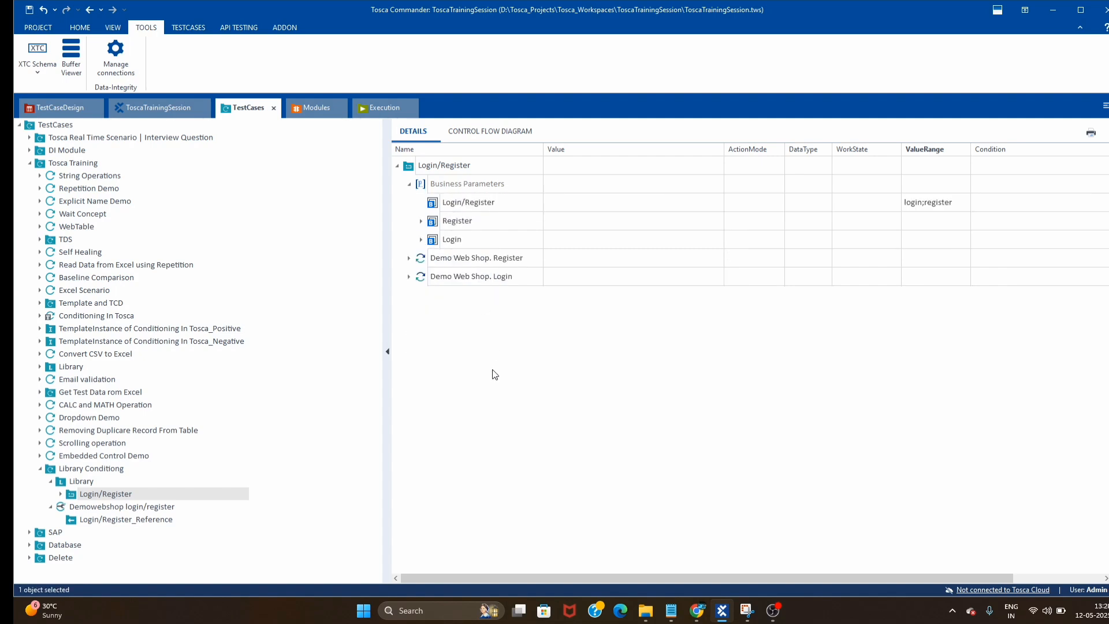
- Set the test case reference's Login/Register business parameter to register
{"action": "left_click", "coordinate": [101, 520]}
{"action": "left_click", "coordinate": [421, 221]}
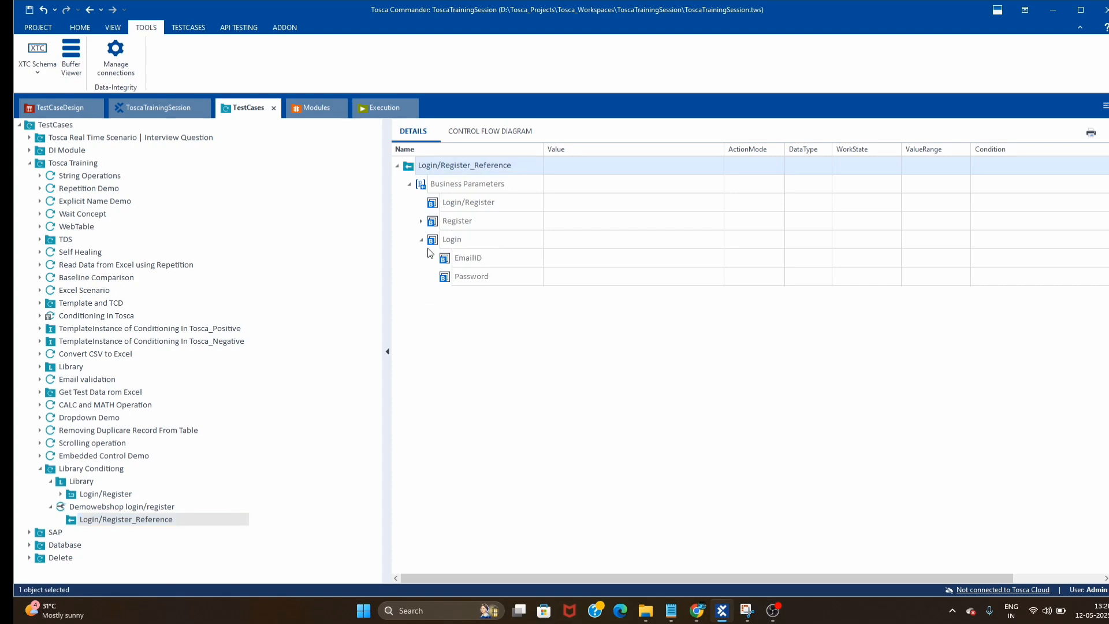
{"action": "left_click", "coordinate": [421, 240]}
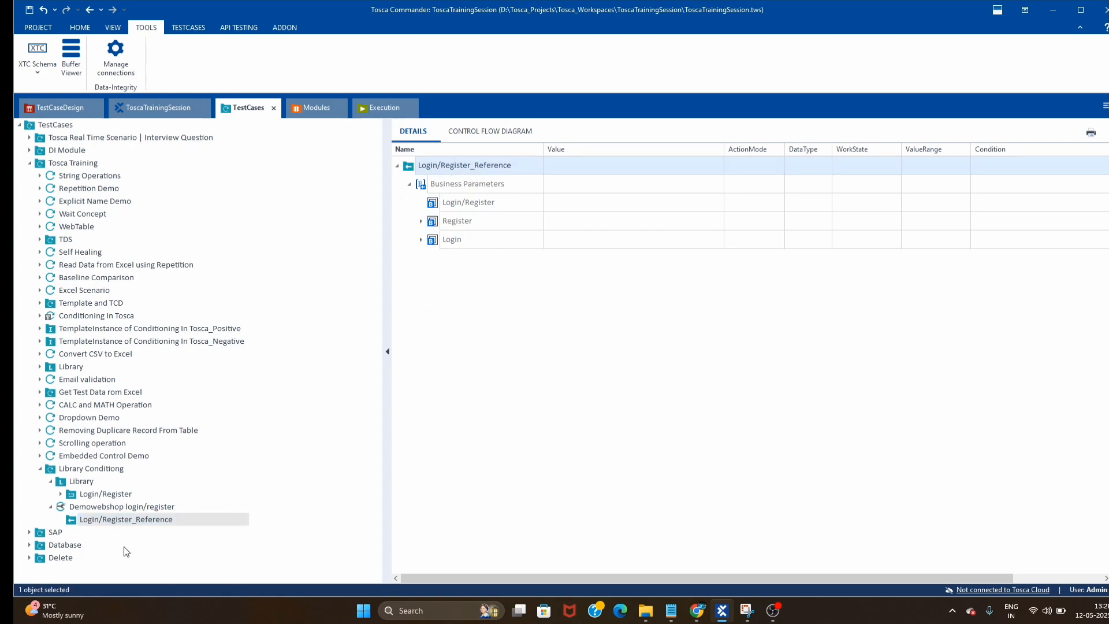
{"action": "left_click", "coordinate": [691, 204]}
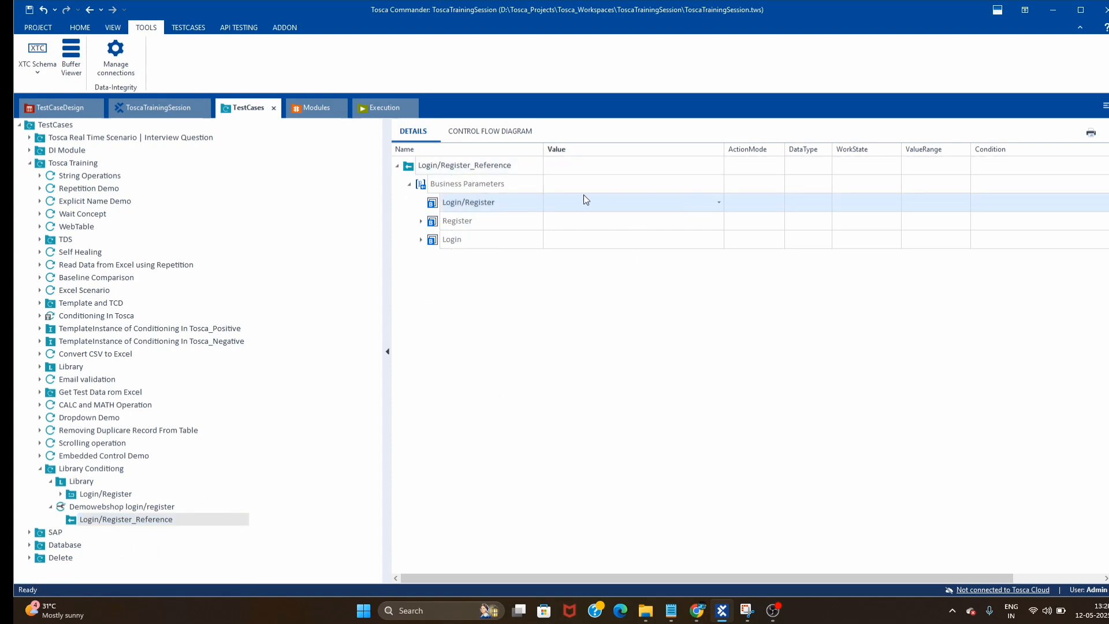
{"action": "left_click", "coordinate": [719, 201]}
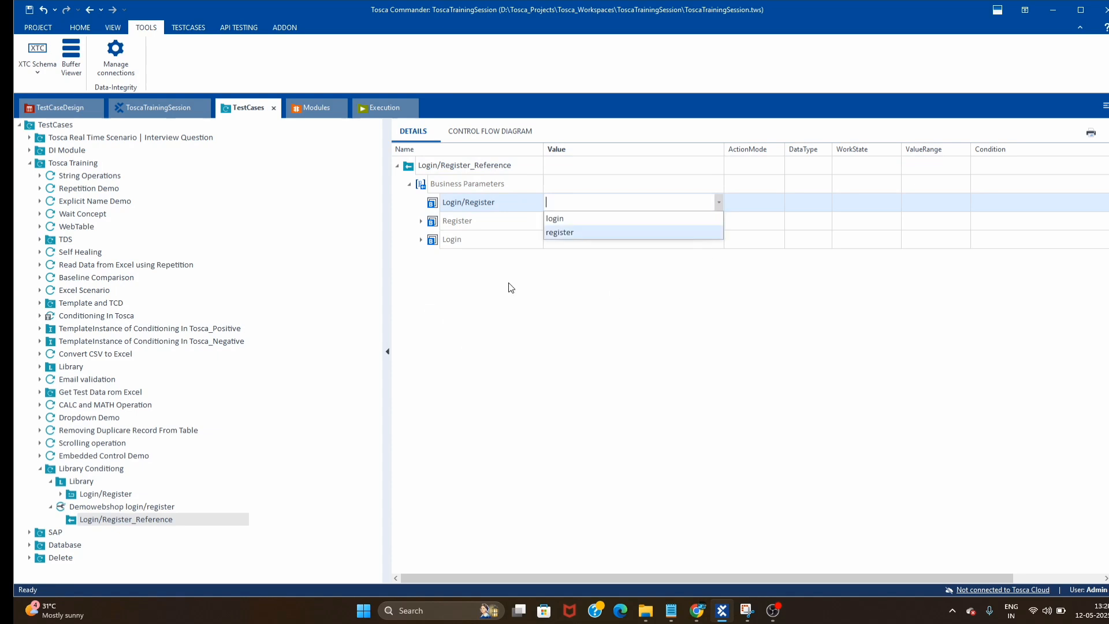
{"action": "left_click", "coordinate": [563, 234]}
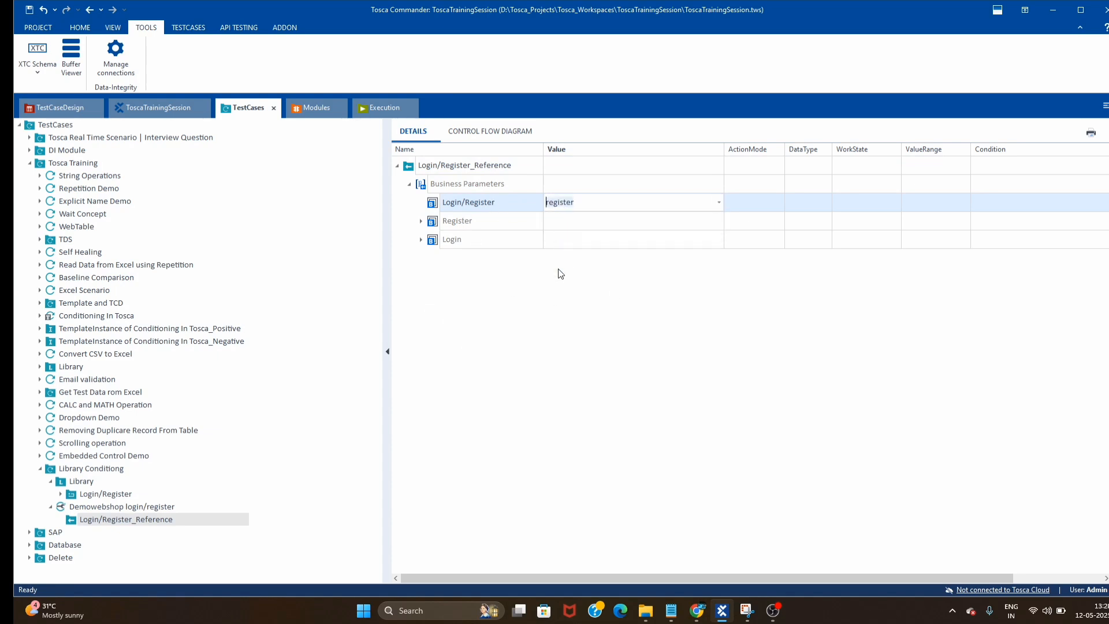
{"action": "left_click", "coordinate": [534, 354]}
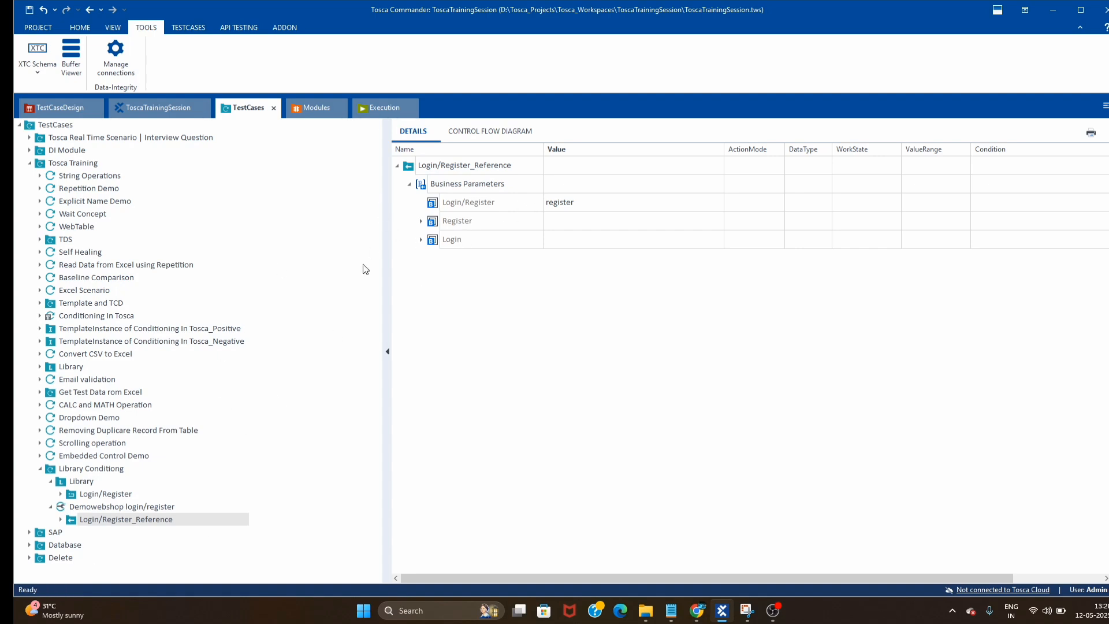
- Open the Login/Register library block and narrow its Value column
{"action": "left_click", "coordinate": [110, 495]}
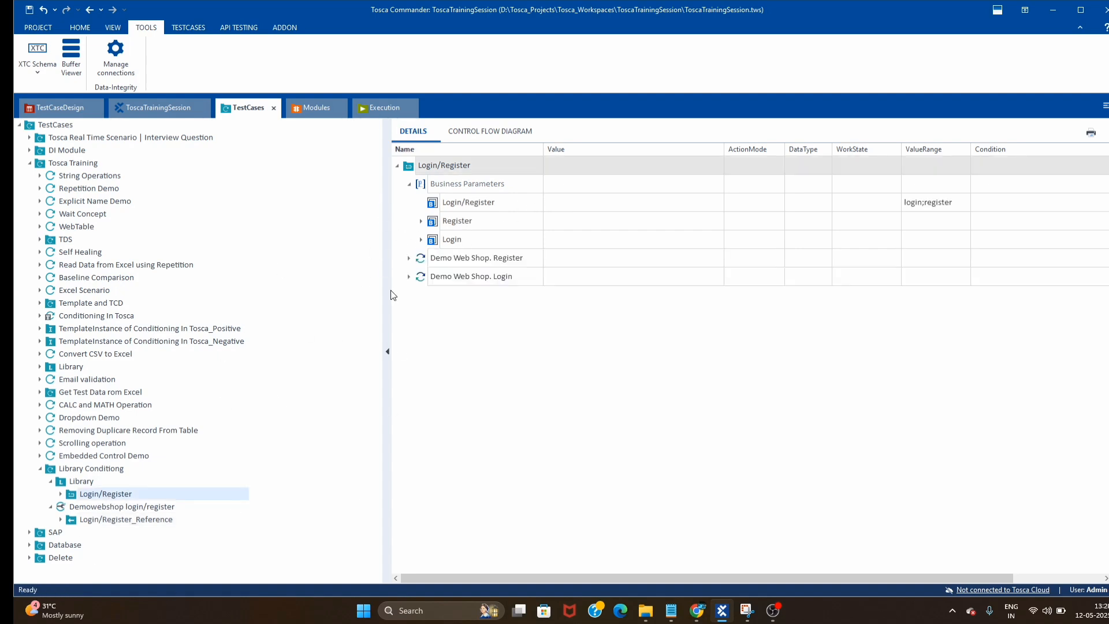
{"action": "left_click", "coordinate": [487, 264]}
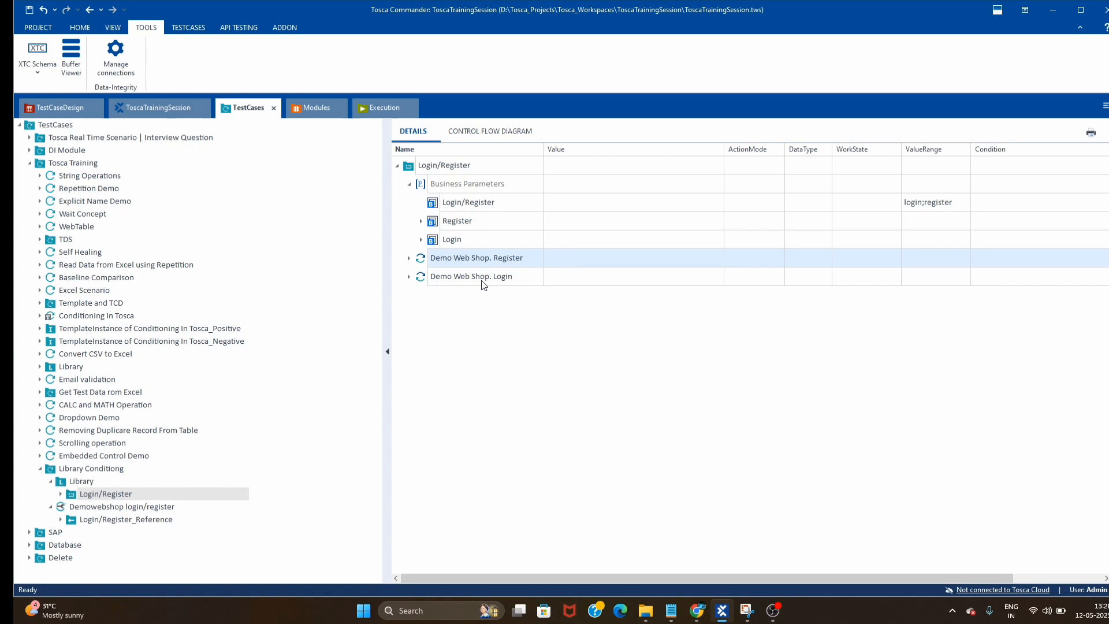
{"action": "left_click", "coordinate": [647, 202]}
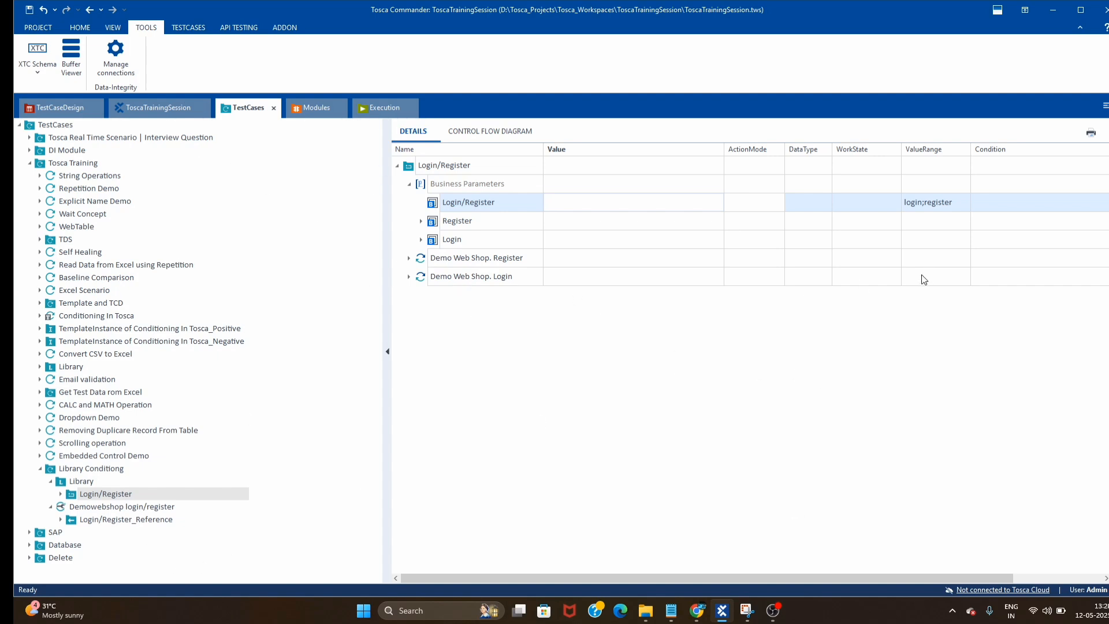
{"action": "left_click", "coordinate": [696, 441]}
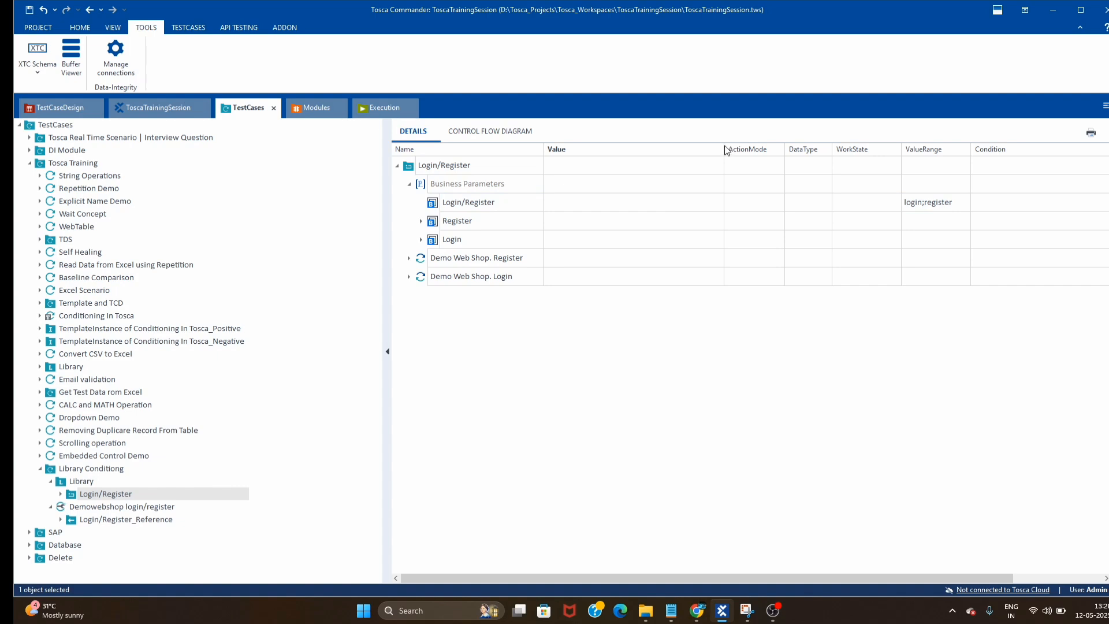
{"action": "left_click_drag", "start_coordinate": [723, 150], "coordinate": [701, 150]}
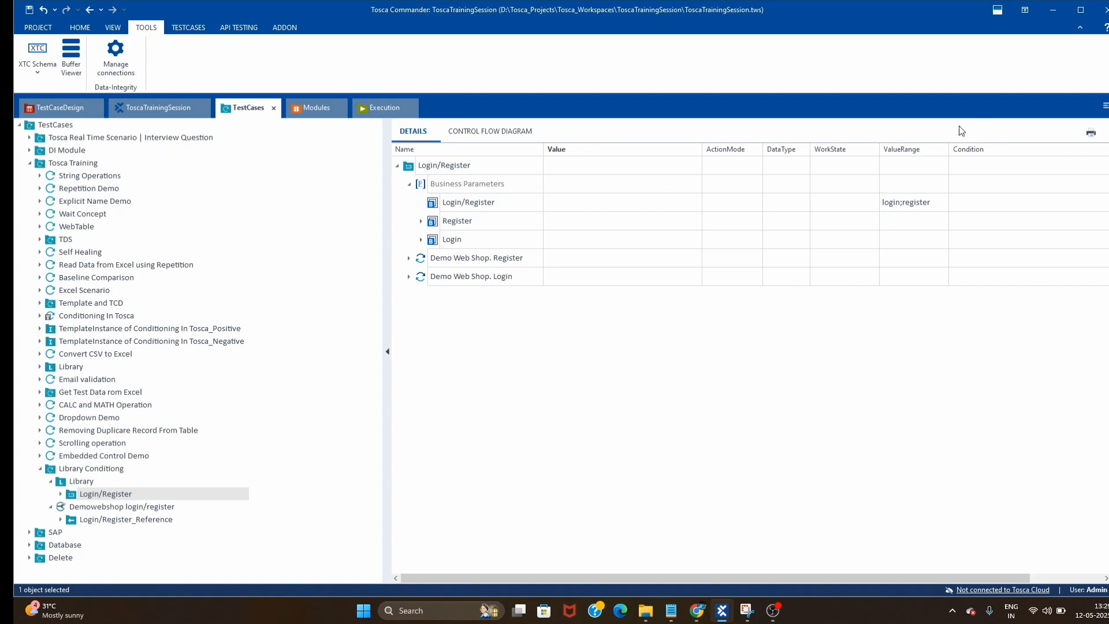
- Remove the Condition column and view the Register step's Condition property
{"action": "left_click_drag", "start_coordinate": [977, 149], "coordinate": [990, 354]}
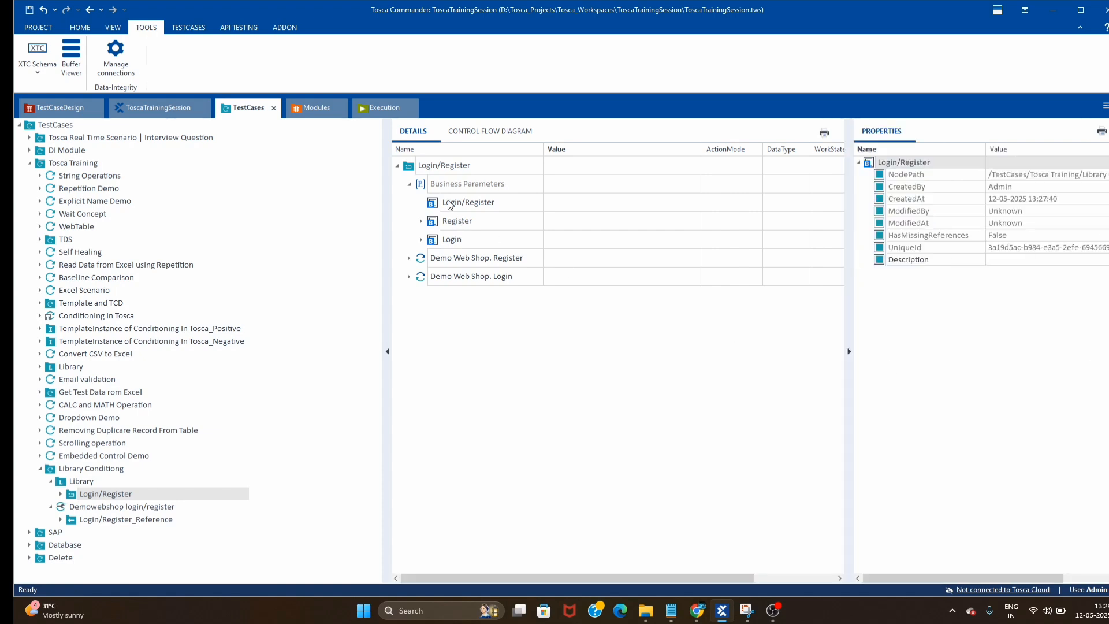
{"action": "left_click", "coordinate": [461, 225]}
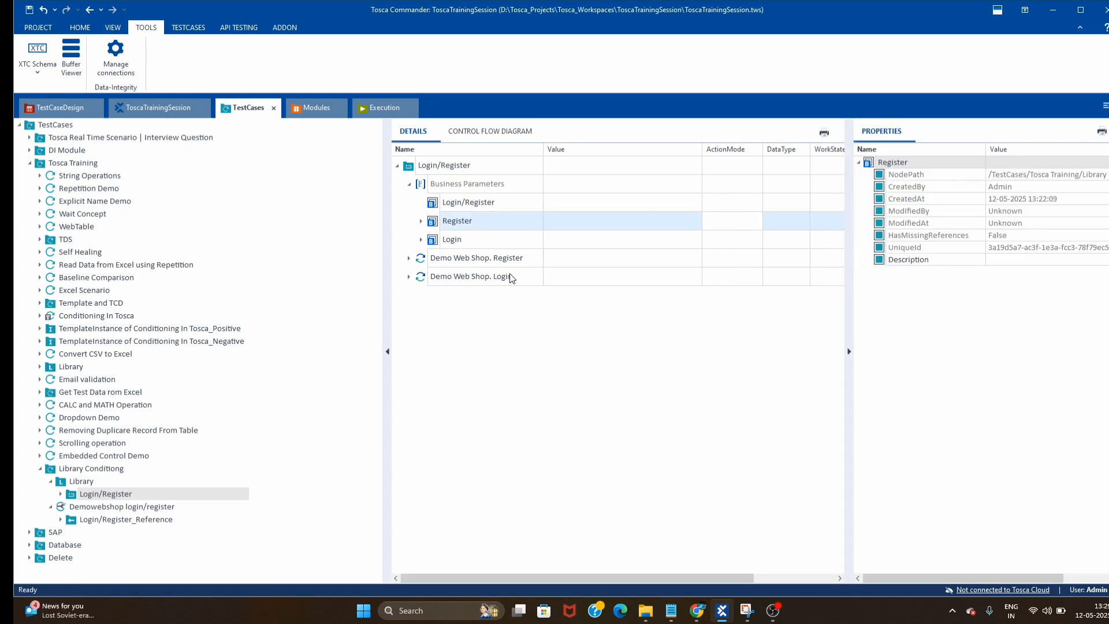
{"action": "left_click", "coordinate": [475, 261]}
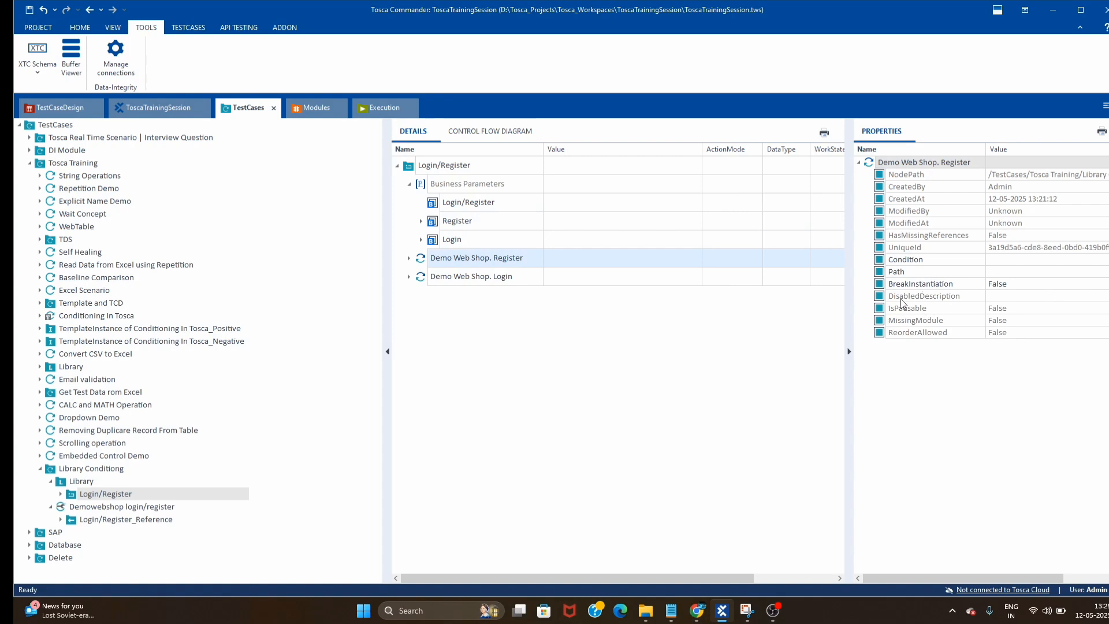
{"action": "left_click", "coordinate": [934, 263]}
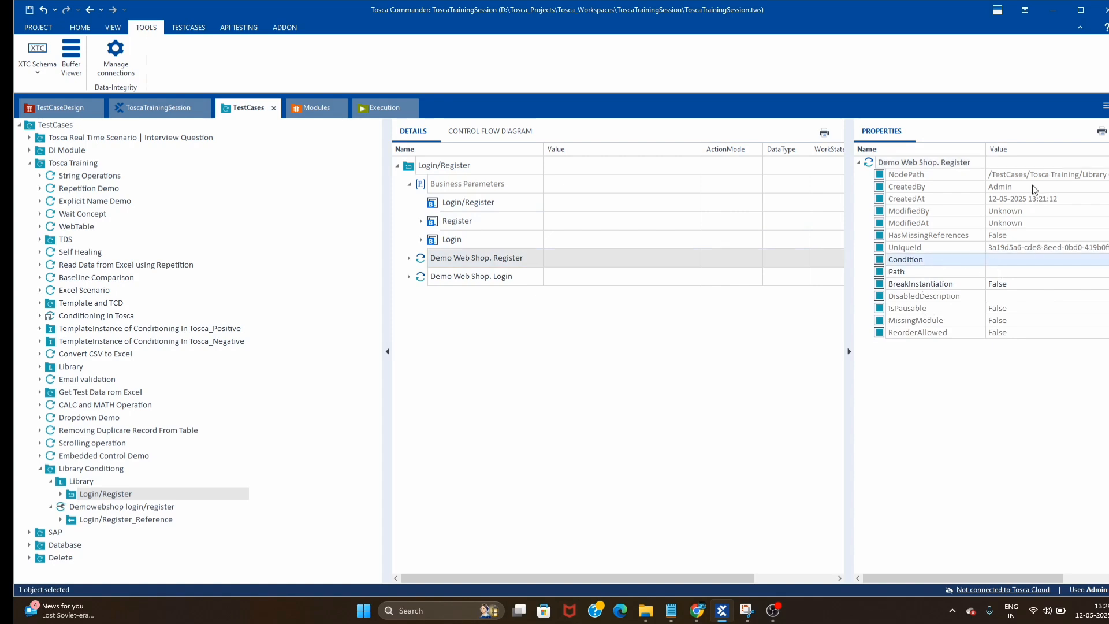
- Restore the Condition column to the details grid using the Column Chooser
{"action": "left_click", "coordinate": [848, 351]}
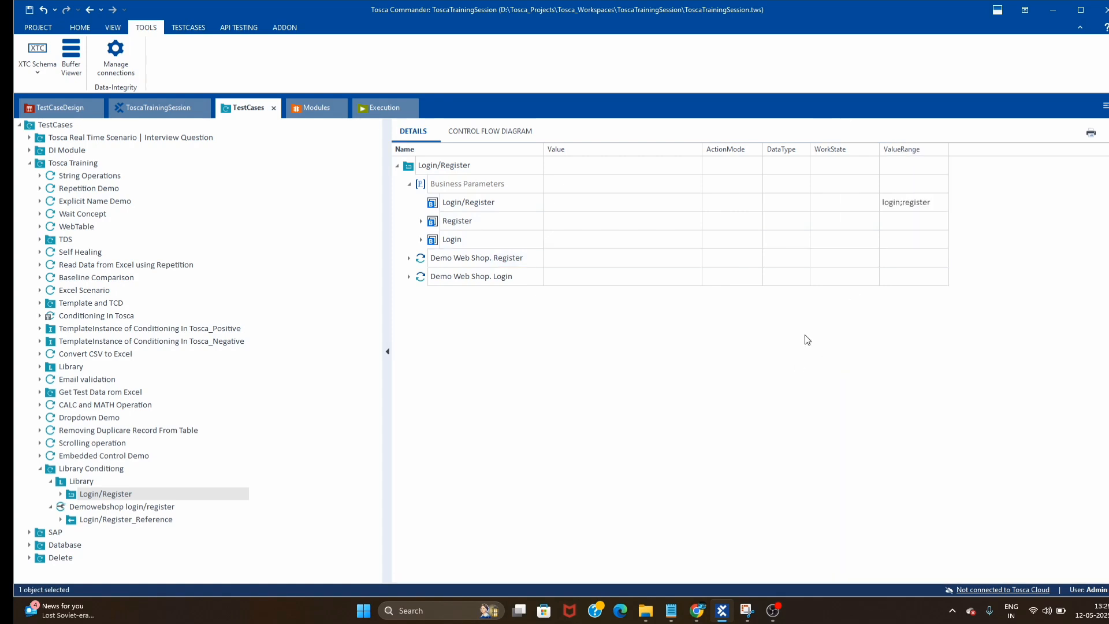
{"action": "right_click", "coordinate": [686, 156]}
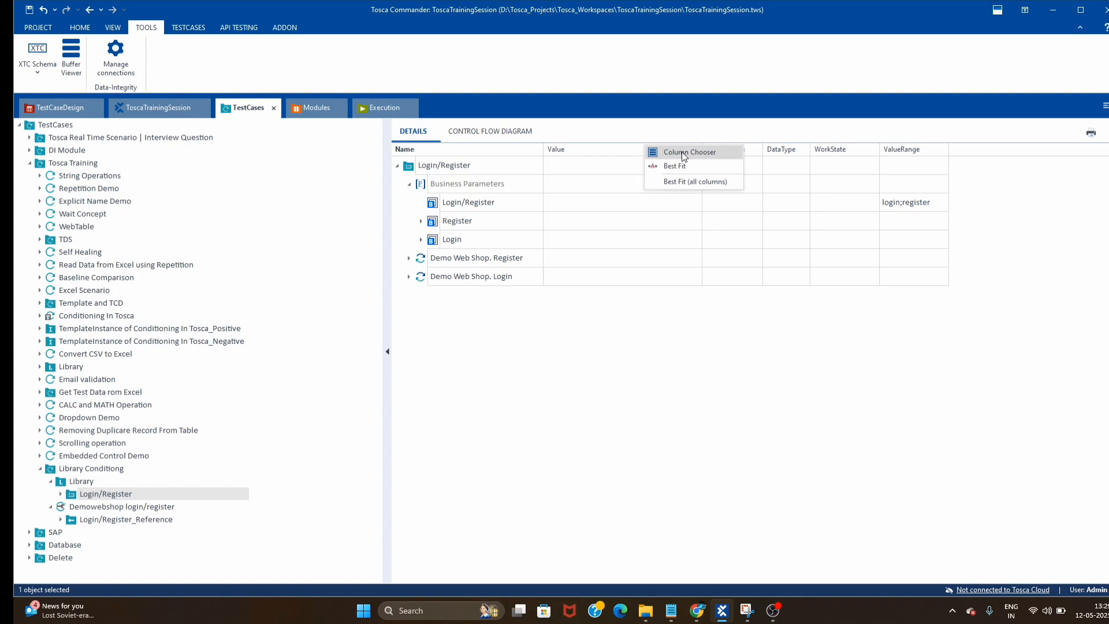
{"action": "left_click", "coordinate": [682, 152]}
{"action": "scroll", "coordinate": [1069, 508], "scroll_direction": "down", "scroll_amount": 1}
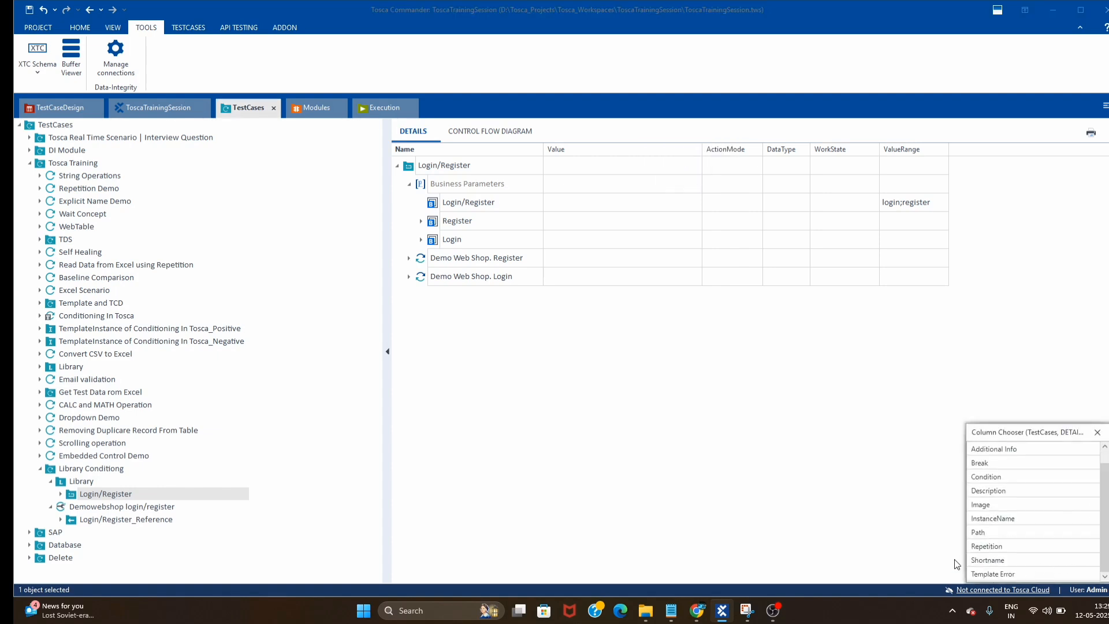
{"action": "double_click", "coordinate": [985, 477]}
{"action": "left_click", "coordinate": [1097, 432]}
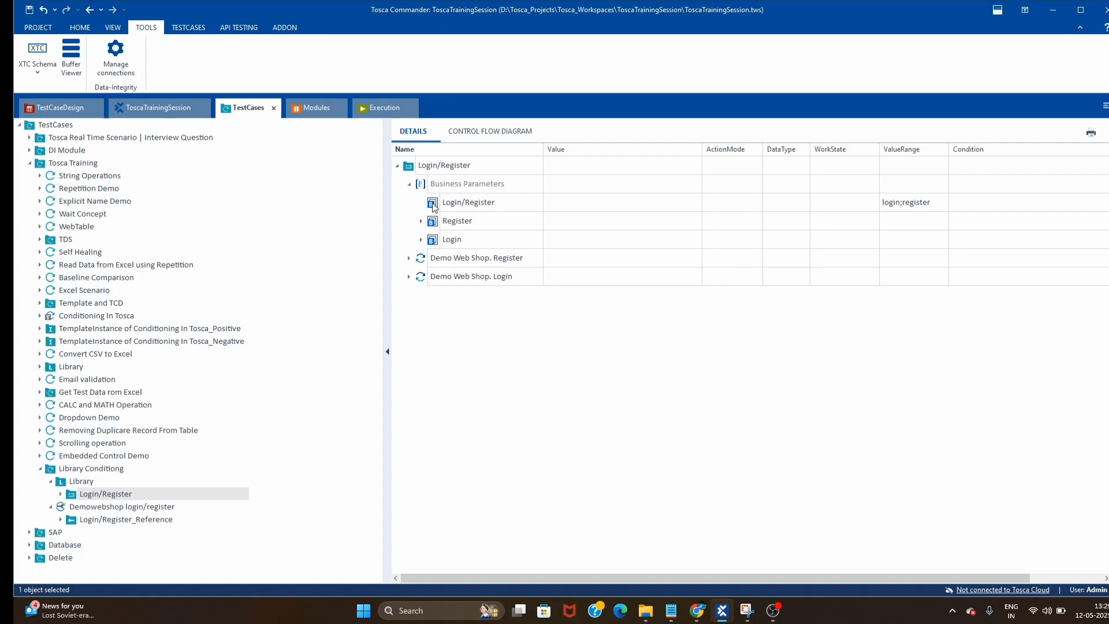
- Make both Demo Web Shop steps conditional on 'Login/Register' != NULL
{"action": "left_click_drag", "start_coordinate": [433, 206], "coordinate": [961, 261]}
{"action": "left_click", "coordinate": [409, 258]}
{"action": "left_click_drag", "start_coordinate": [433, 207], "coordinate": [985, 275]}
- Change the Register step's condition to 'Login/Register' = "register"
{"action": "left_click", "coordinate": [409, 277]}
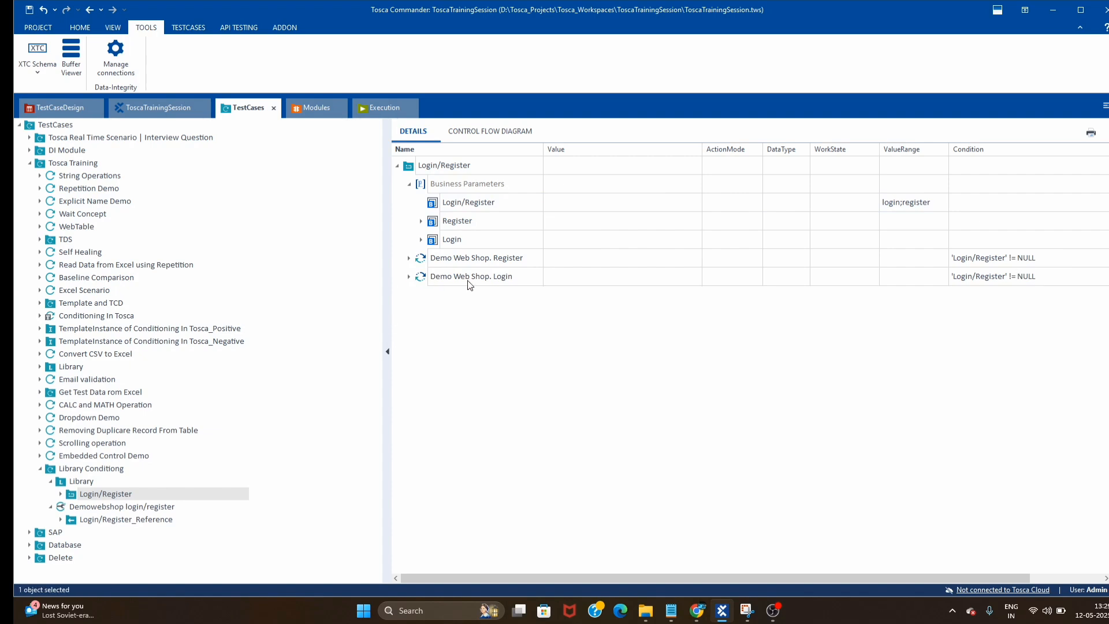
{"action": "left_click", "coordinate": [1075, 259]}
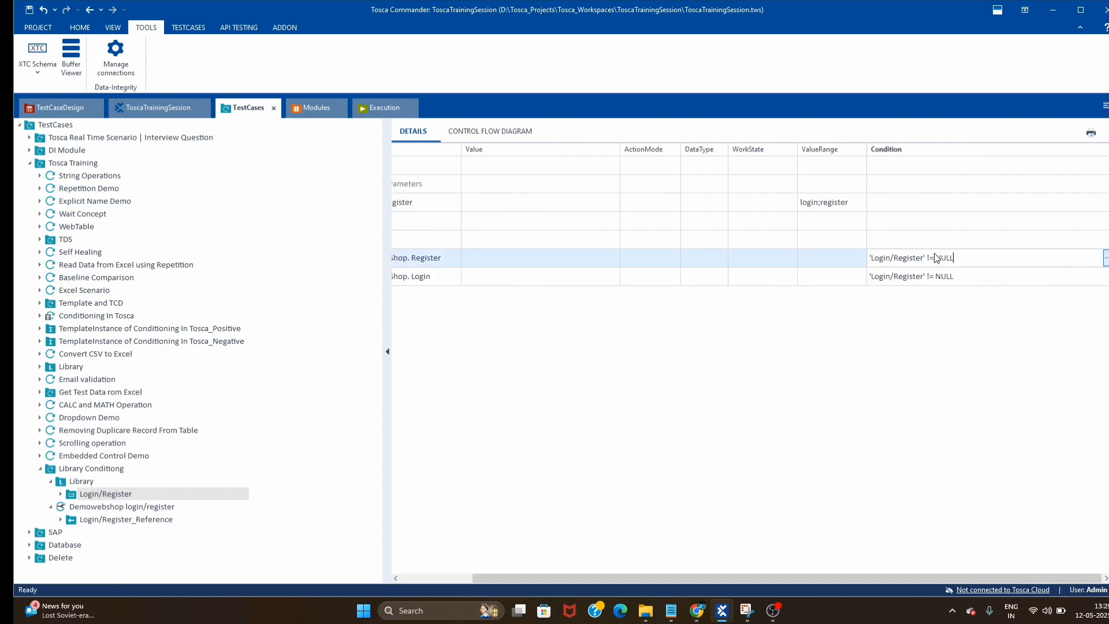
{"action": "key", "text": "BackSpace"}
{"action": "left_click_drag", "start_coordinate": [933, 259], "coordinate": [1029, 261]}
{"action": "type", "text": "\"register"}
{"action": "left_click_drag", "start_coordinate": [482, 576], "coordinate": [432, 571]}
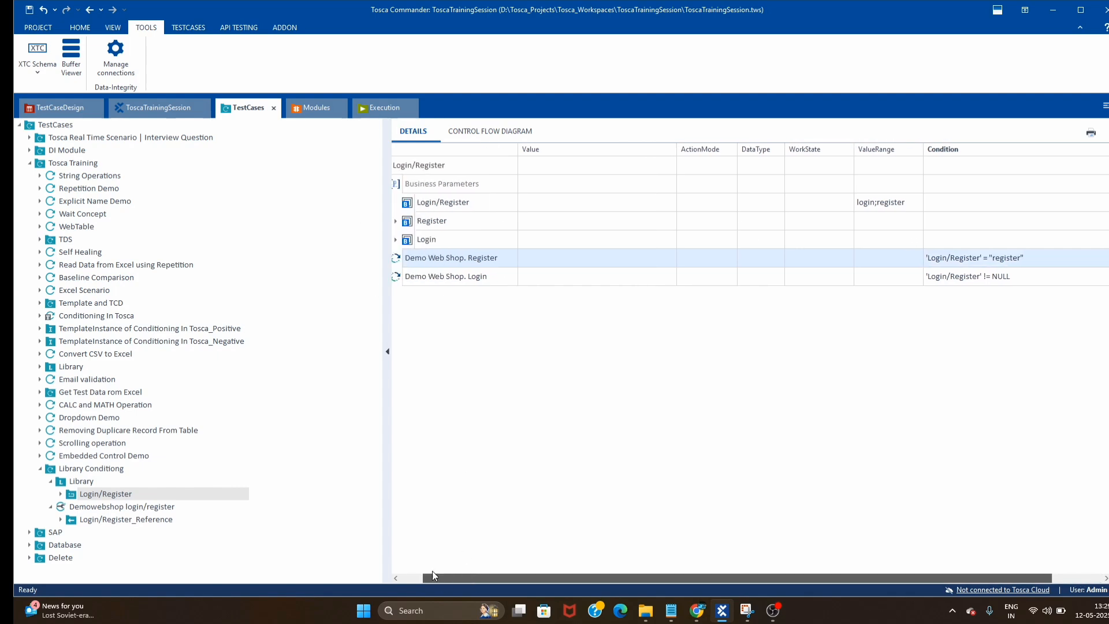
- Change the Login step's condition to 'Login/Register' = "login"
{"action": "left_click", "coordinate": [1004, 278]}
{"action": "left_click_drag", "start_coordinate": [926, 276], "coordinate": [987, 276]}
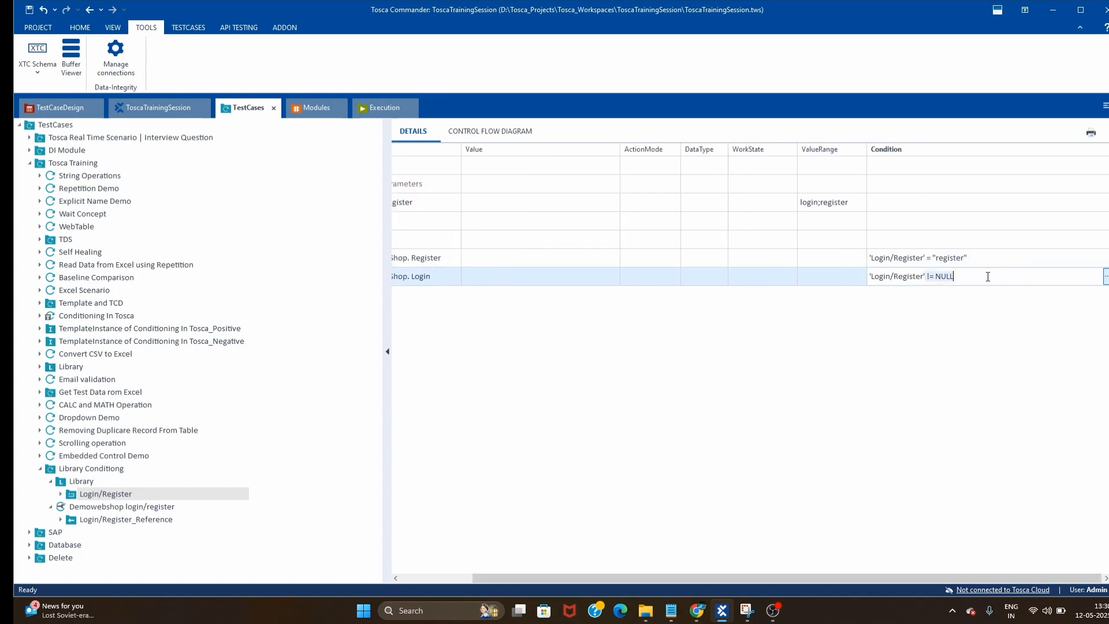
{"action": "left_click", "coordinate": [987, 276]}
{"action": "left_click", "coordinate": [870, 390]}
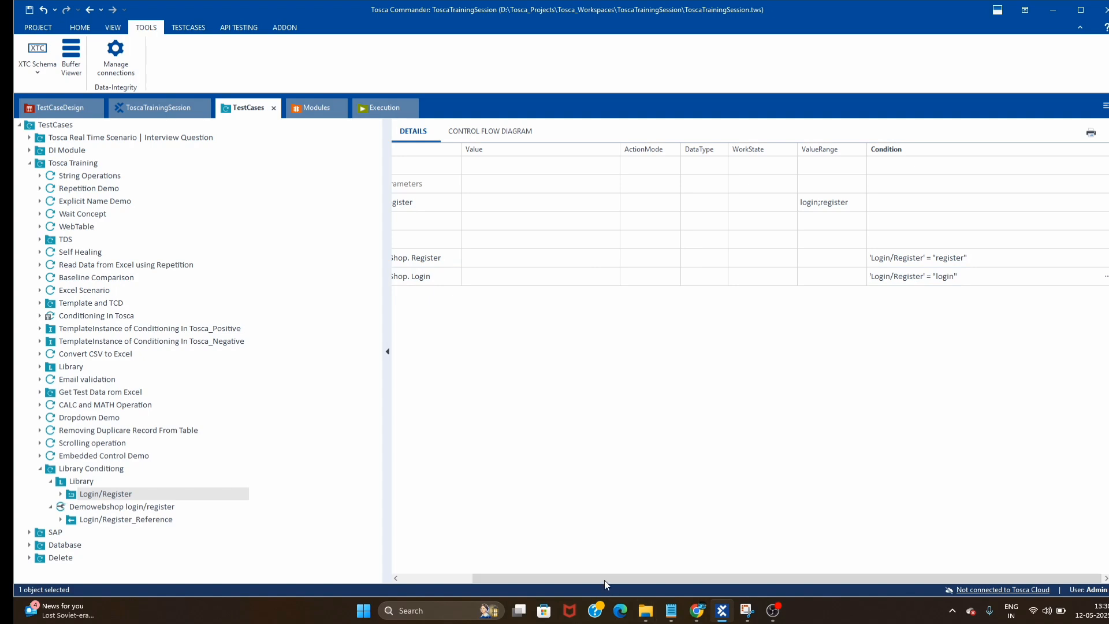
{"action": "left_click_drag", "start_coordinate": [604, 579], "coordinate": [445, 583]}
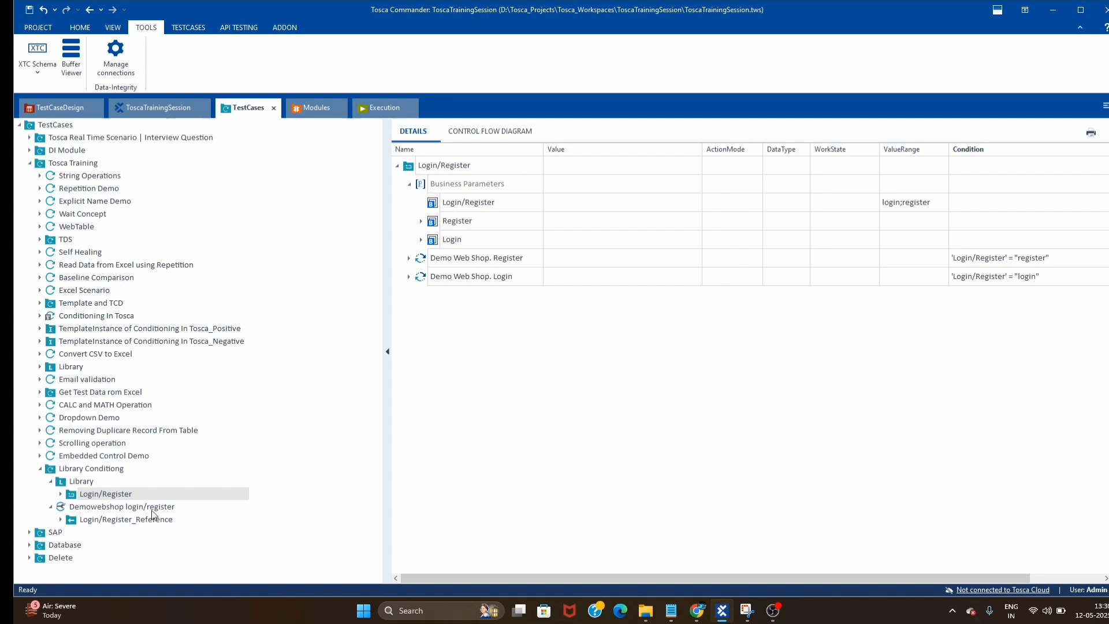
- In Login/Register_Reference, set the Register FirstName value to {RANDOMTEXT[5]} and copy the expression
{"action": "left_click", "coordinate": [108, 521]}
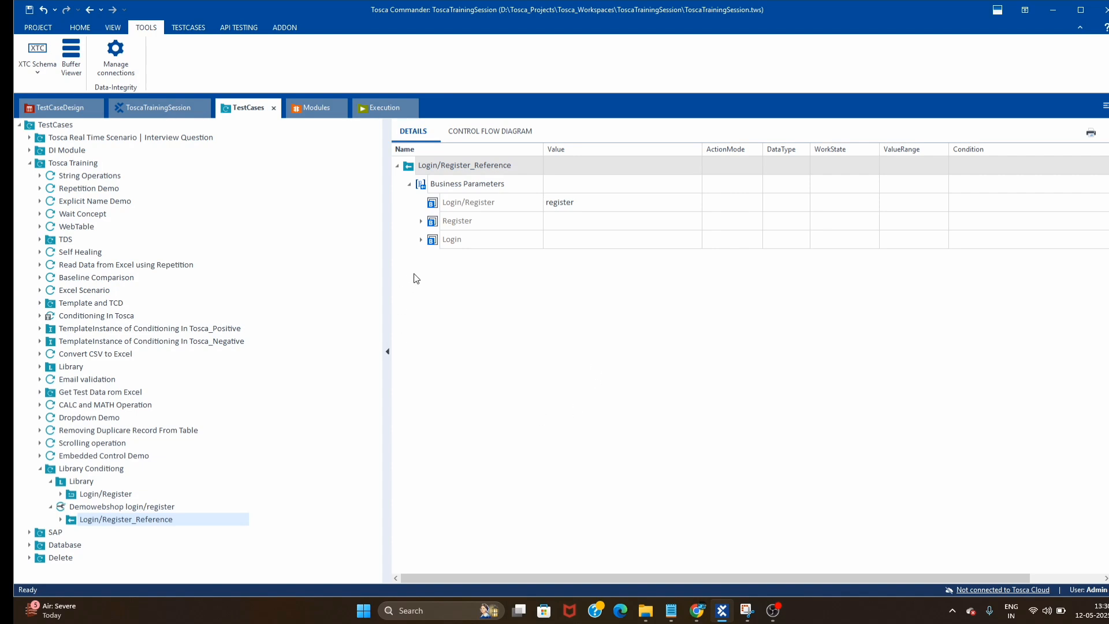
{"action": "left_click", "coordinate": [422, 222]}
{"action": "left_click", "coordinate": [642, 238]}
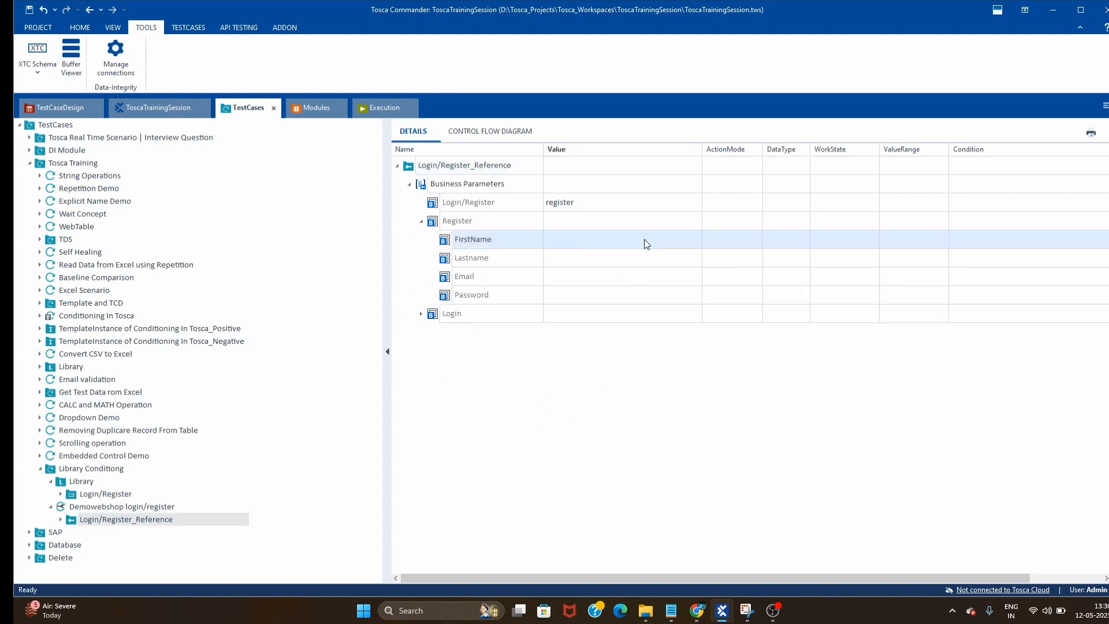
{"action": "type", "text": "{"}
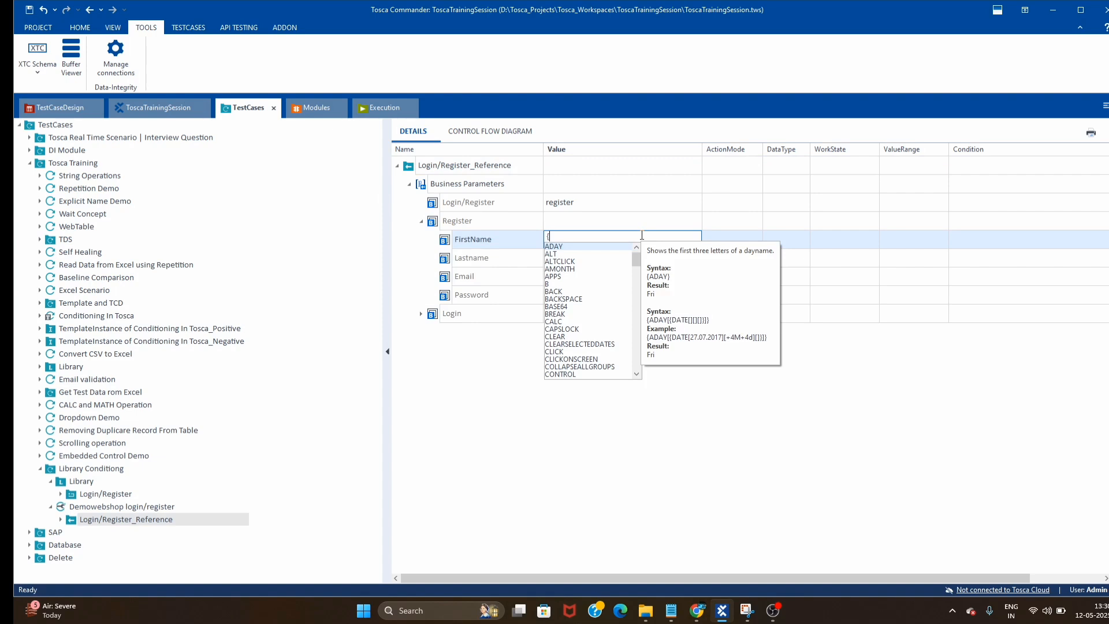
{"action": "type", "text": "R"}
{"action": "key", "text": "Down"}
{"action": "key", "text": "Down"}
{"action": "key", "text": "Down"}
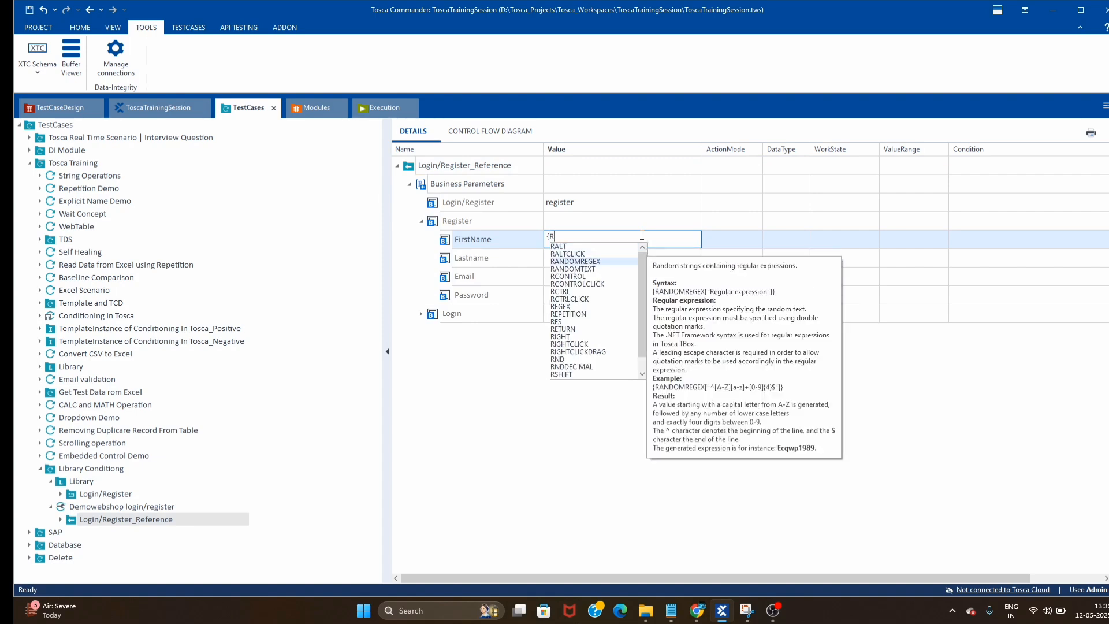
{"action": "key", "text": "Return"}
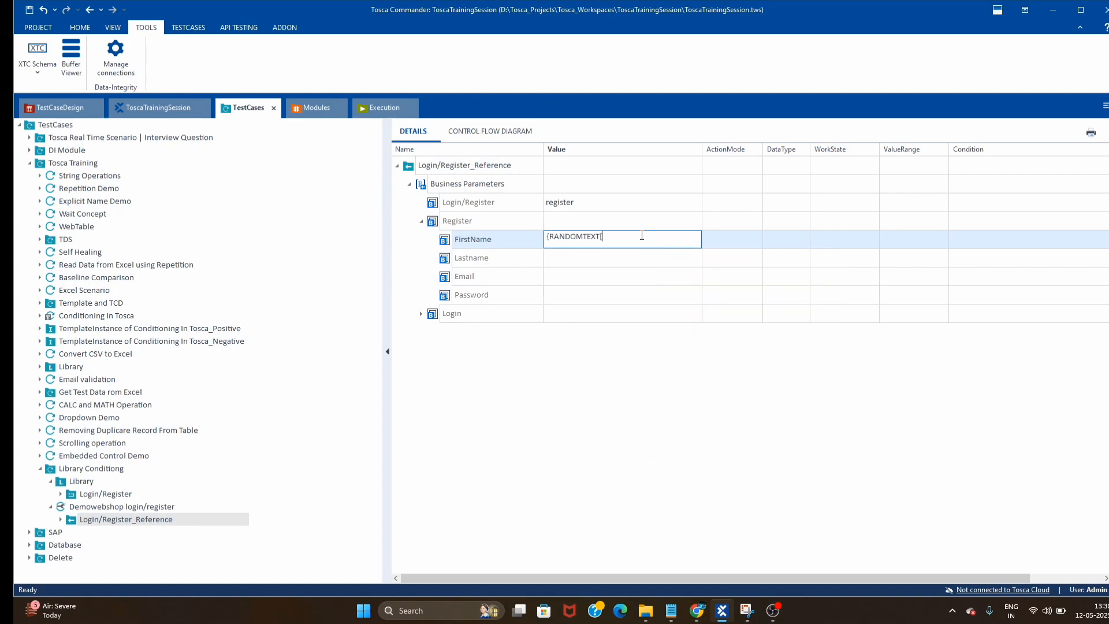
{"action": "key", "text": "ctrl+a"}
{"action": "key", "text": "ctrl+c"}
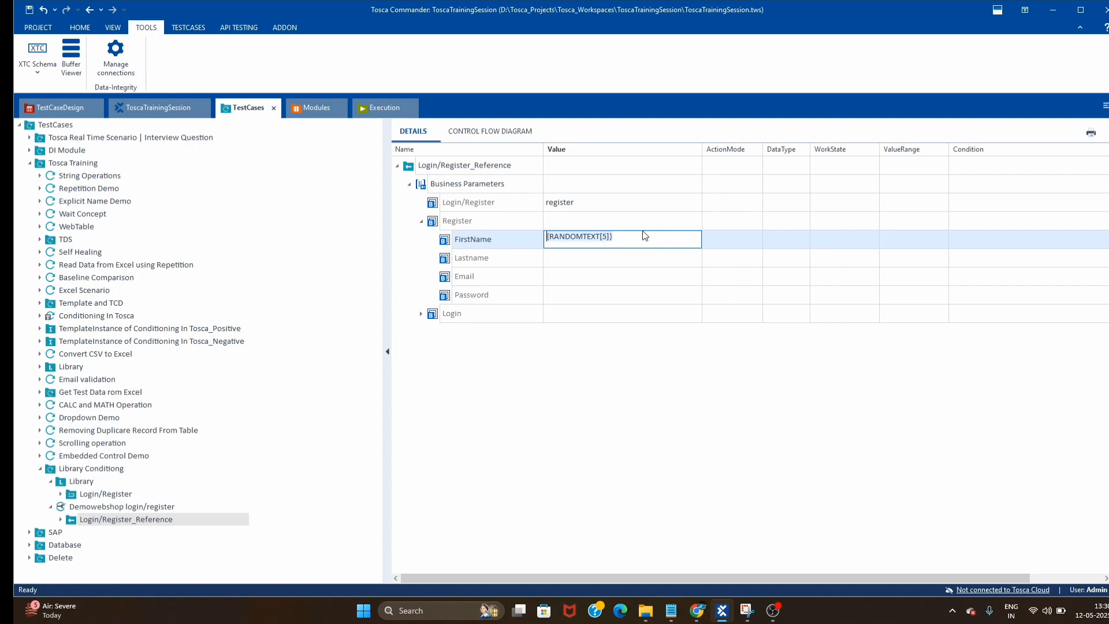
{"action": "left_click", "coordinate": [596, 260]}
{"action": "key", "text": "ctrl+v"}
{"action": "left_click", "coordinate": [621, 278]}
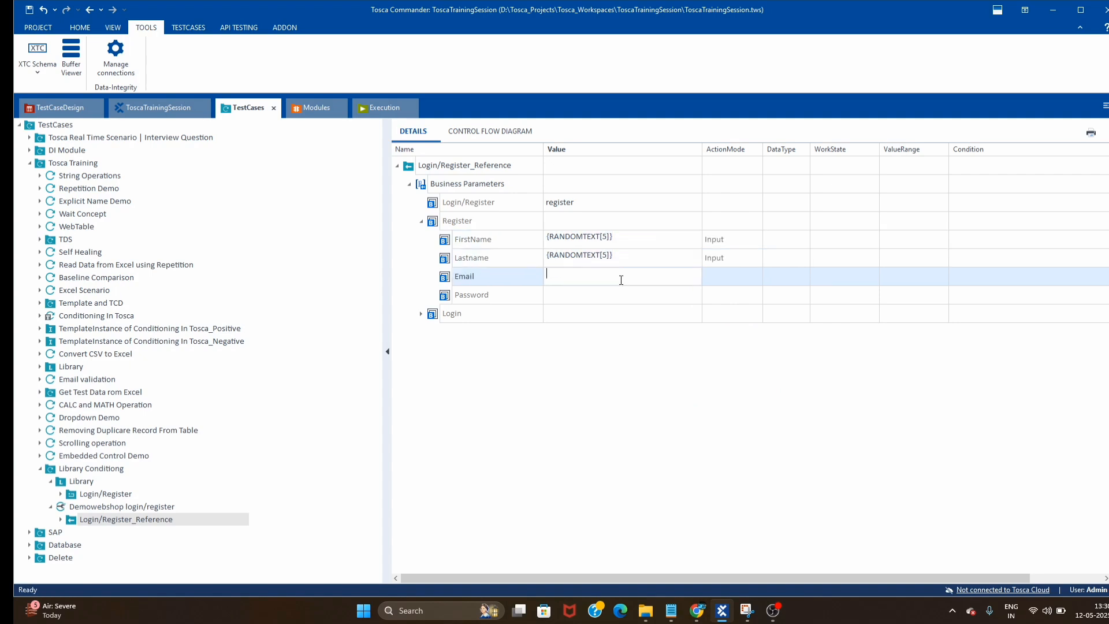
{"action": "key", "text": "ctrl+v"}
{"action": "left_click", "coordinate": [650, 298]}
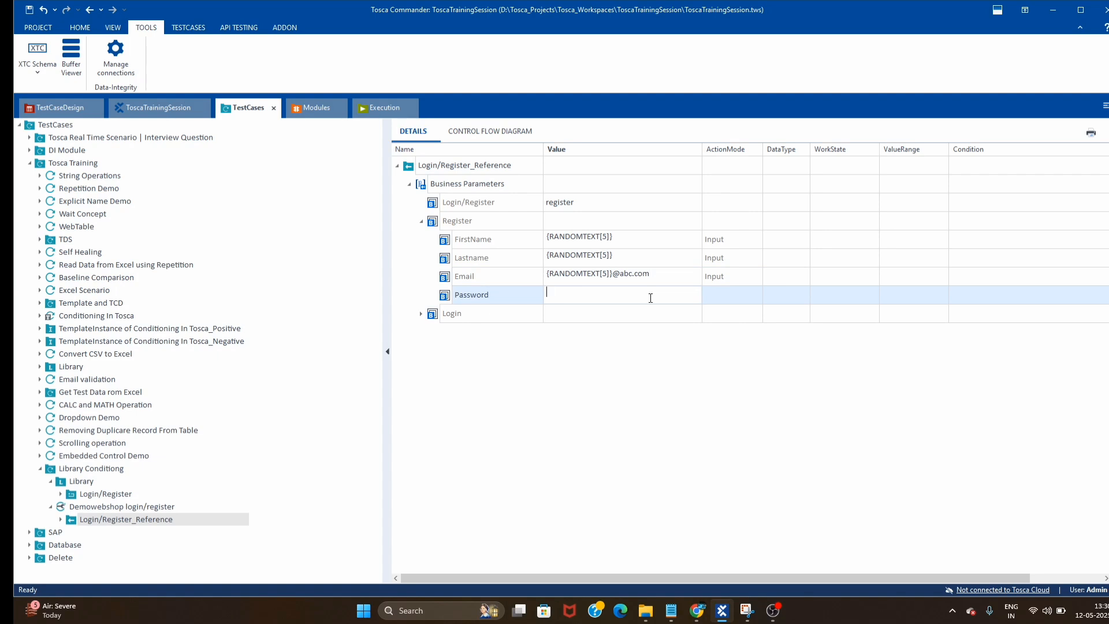
{"action": "key", "text": "ctrl+v"}
{"action": "left_click", "coordinate": [590, 426]}
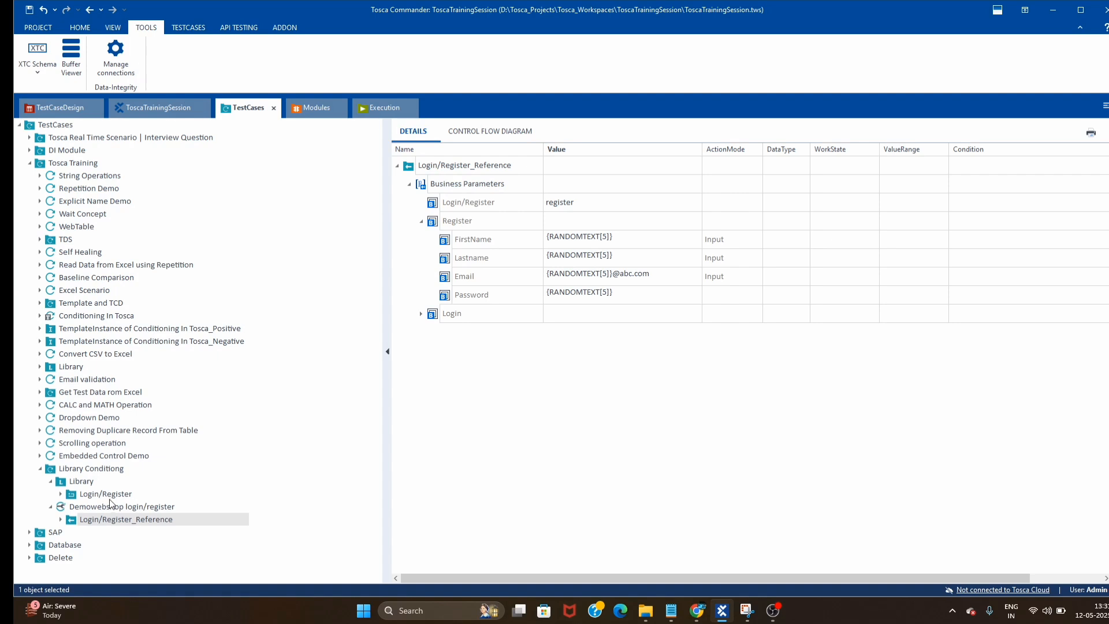
- Collapse the Library node and run Demowebshop login/register in ScratchBook against the Demo Web Shop
{"action": "left_click", "coordinate": [97, 470]}
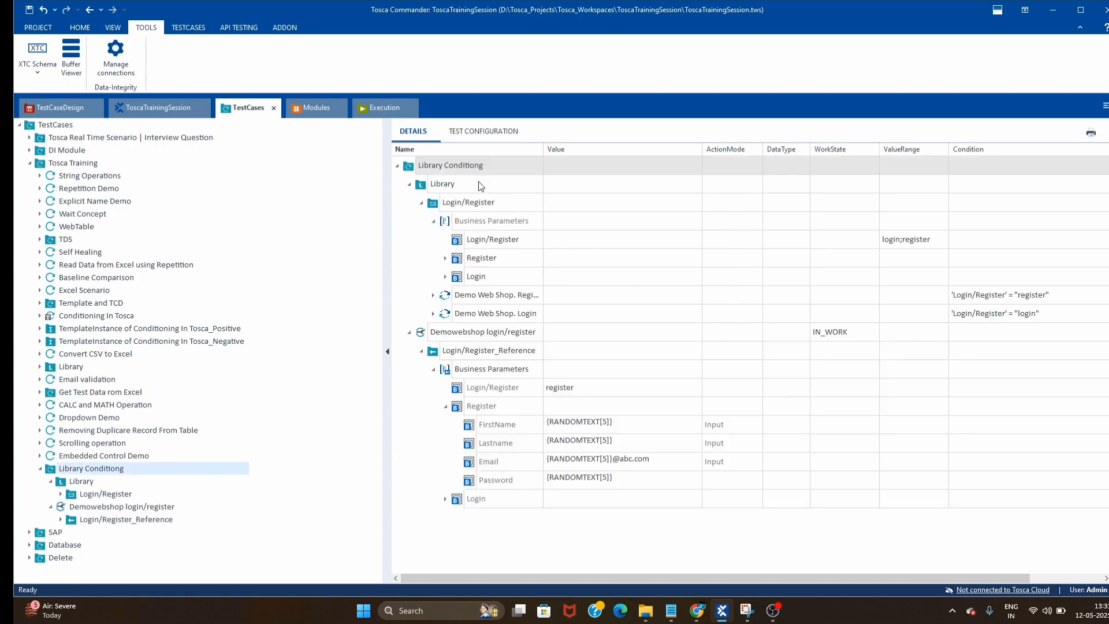
{"action": "left_click", "coordinate": [410, 185]}
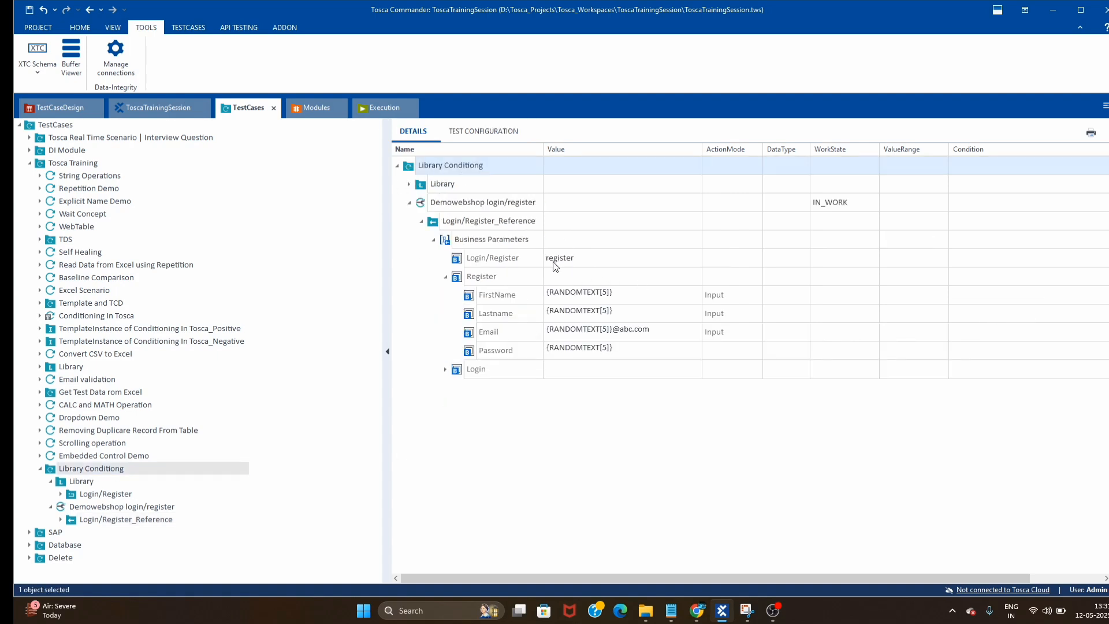
{"action": "left_click", "coordinate": [675, 259]}
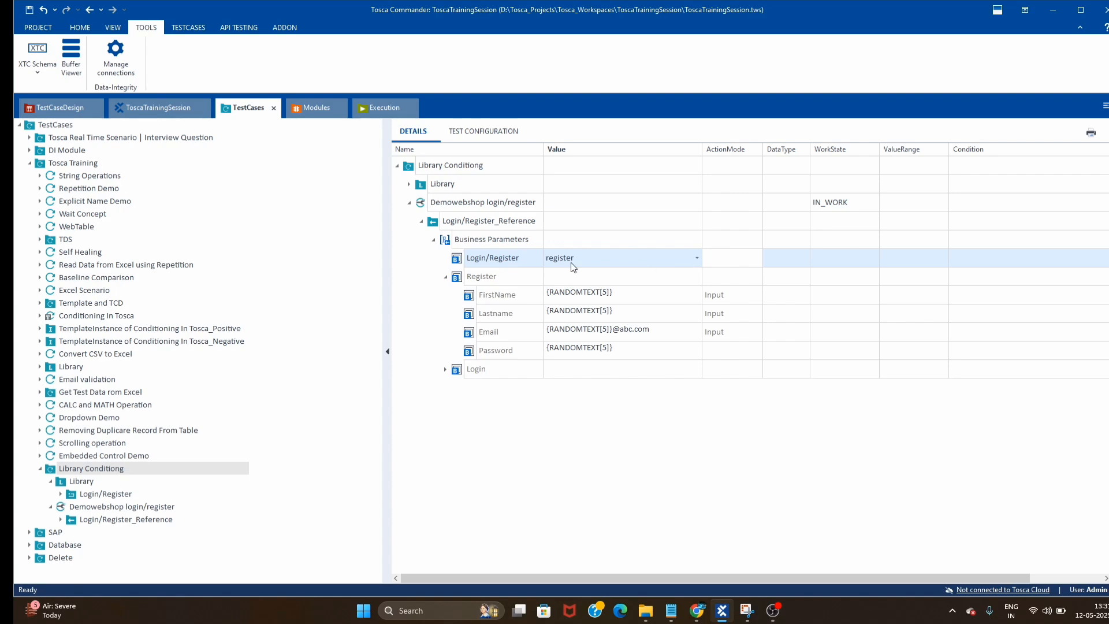
{"action": "left_click", "coordinate": [697, 611]}
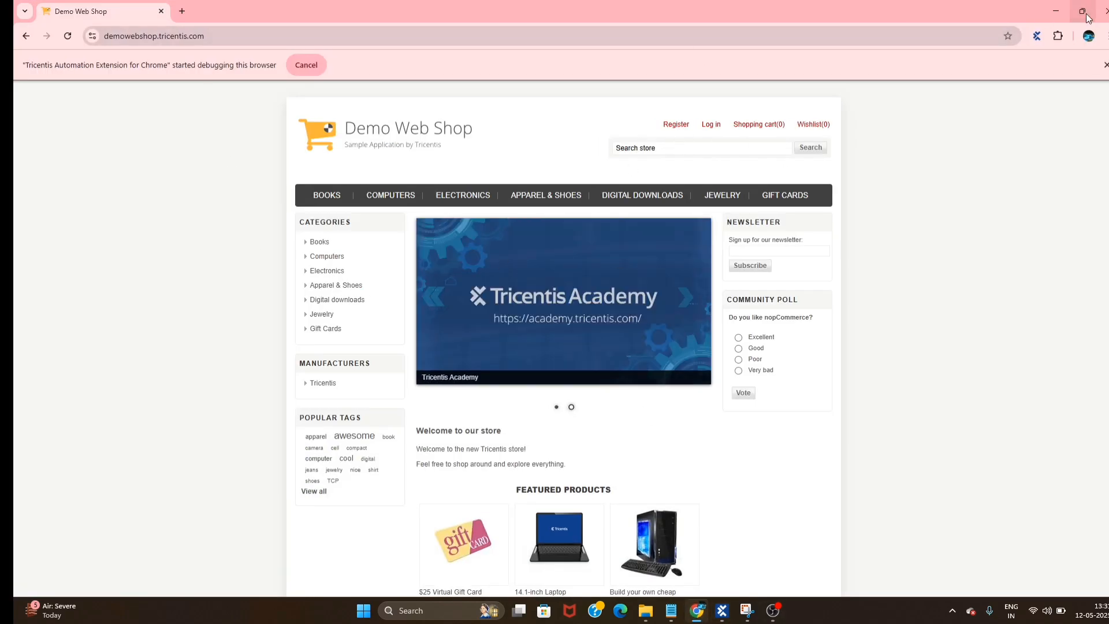
{"action": "left_click", "coordinate": [1056, 10]}
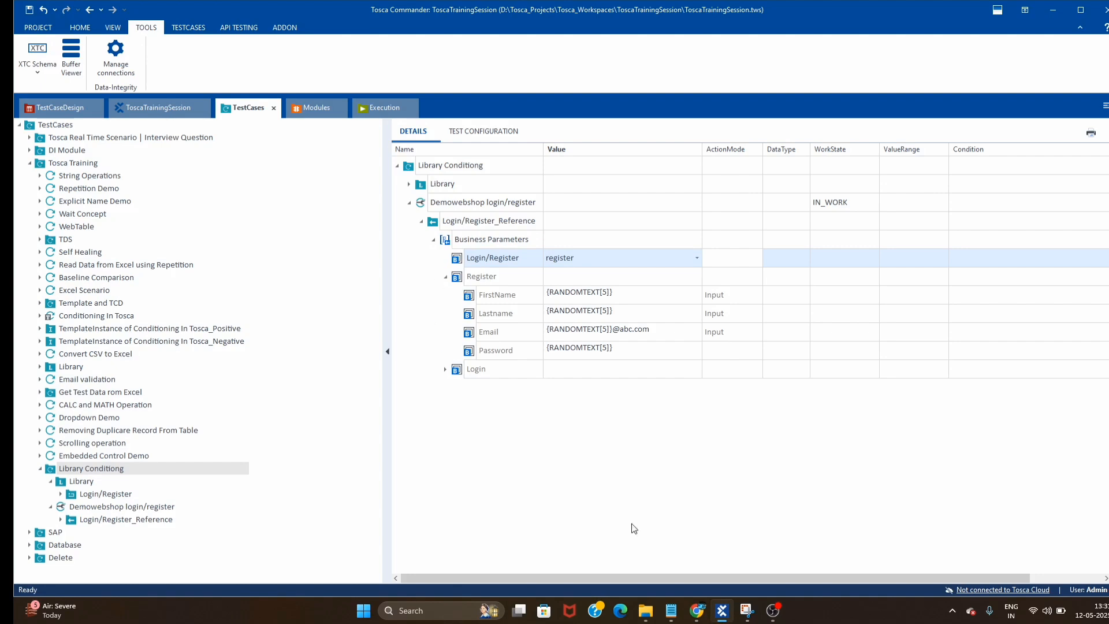
{"action": "right_click", "coordinate": [442, 207]}
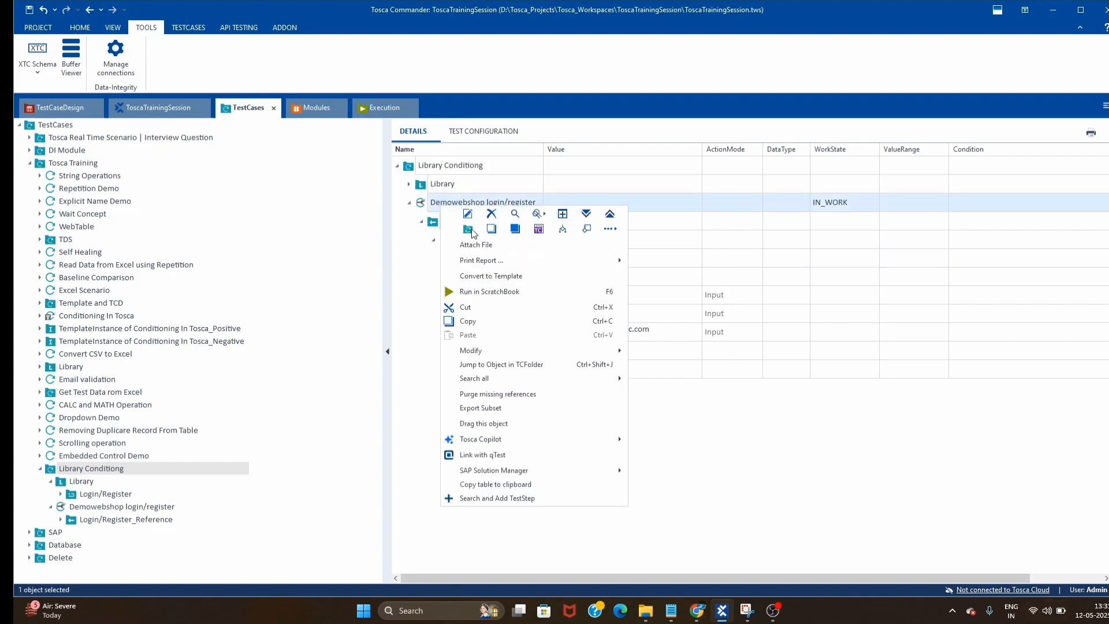
{"action": "left_click", "coordinate": [490, 291]}
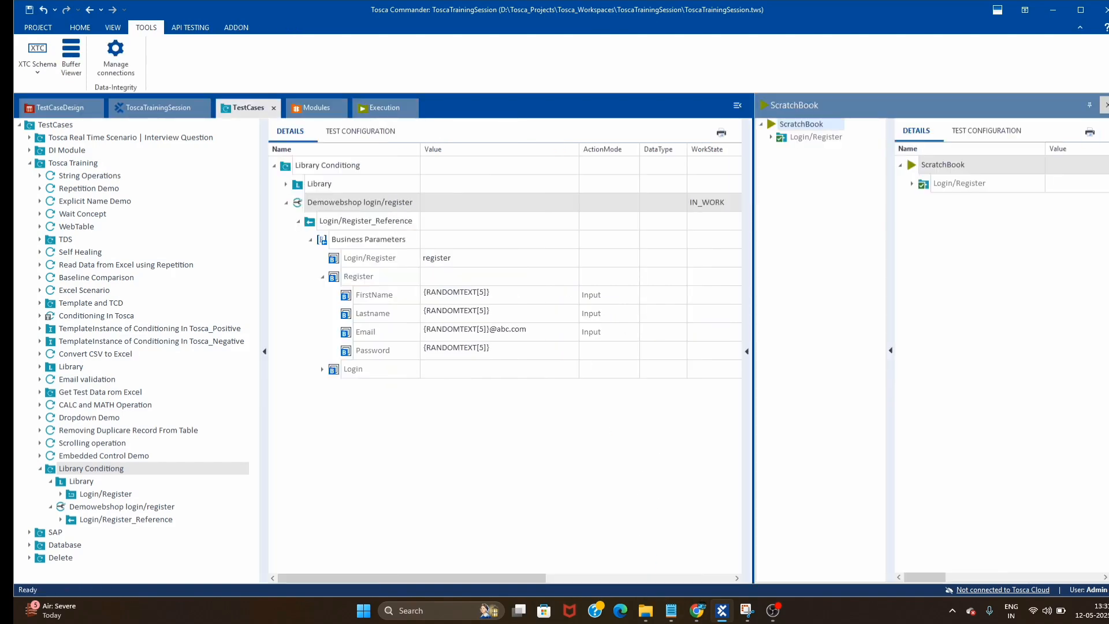
- Change the Register Password value from {RANDOMTEXT[5]} to {RANDOMTEXT[7]}
{"action": "left_click", "coordinate": [698, 612]}
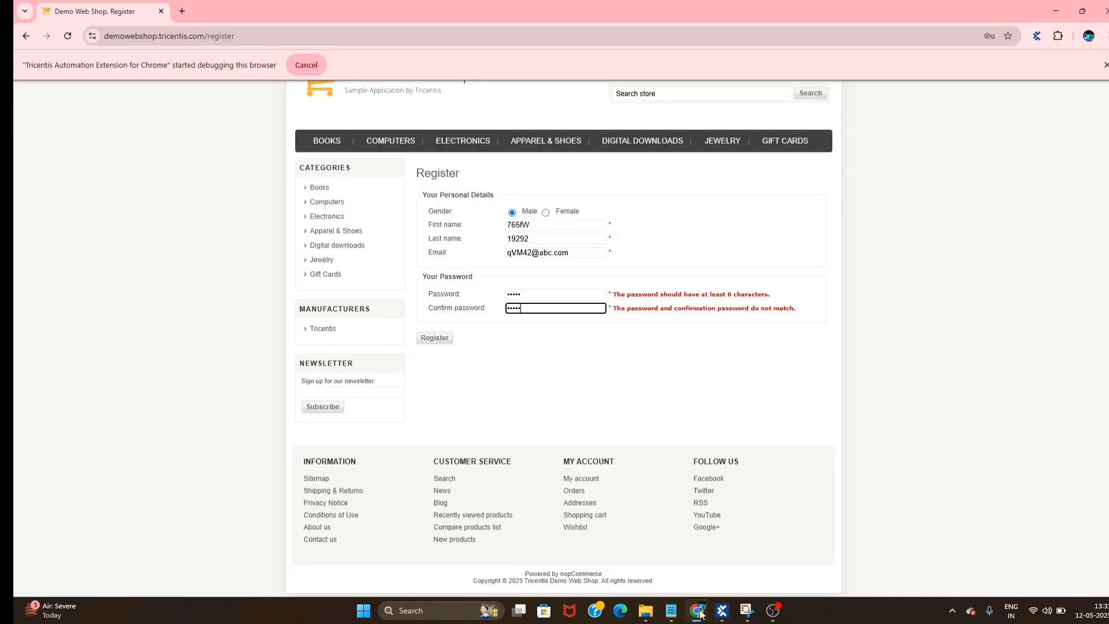
{"action": "left_click", "coordinate": [700, 613]}
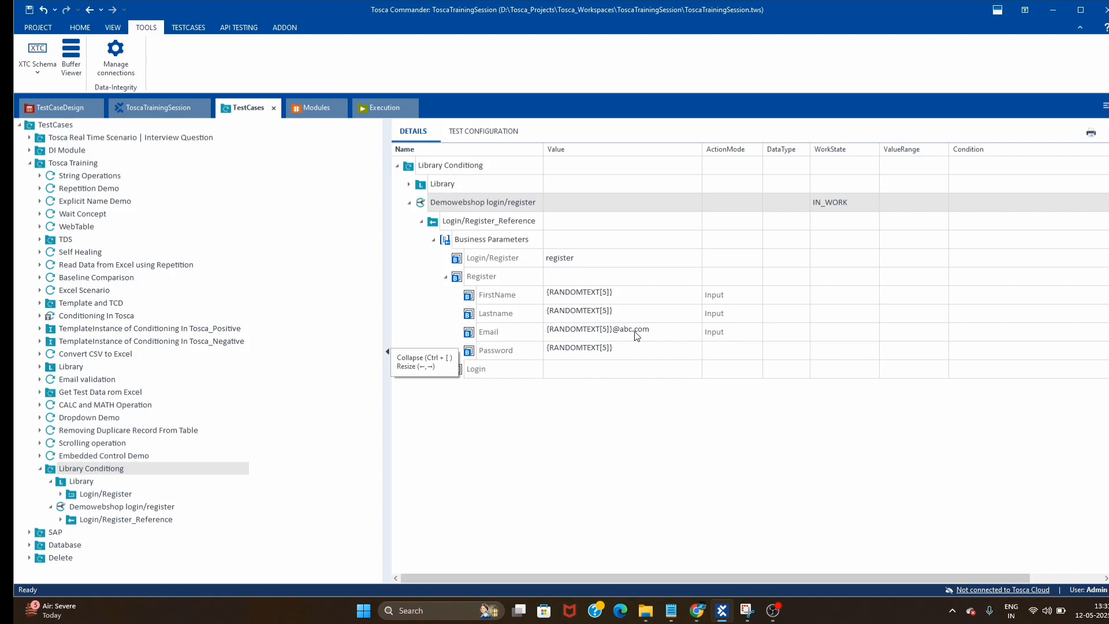
{"action": "left_click", "coordinate": [634, 352]}
{"action": "left_click", "coordinate": [609, 351]}
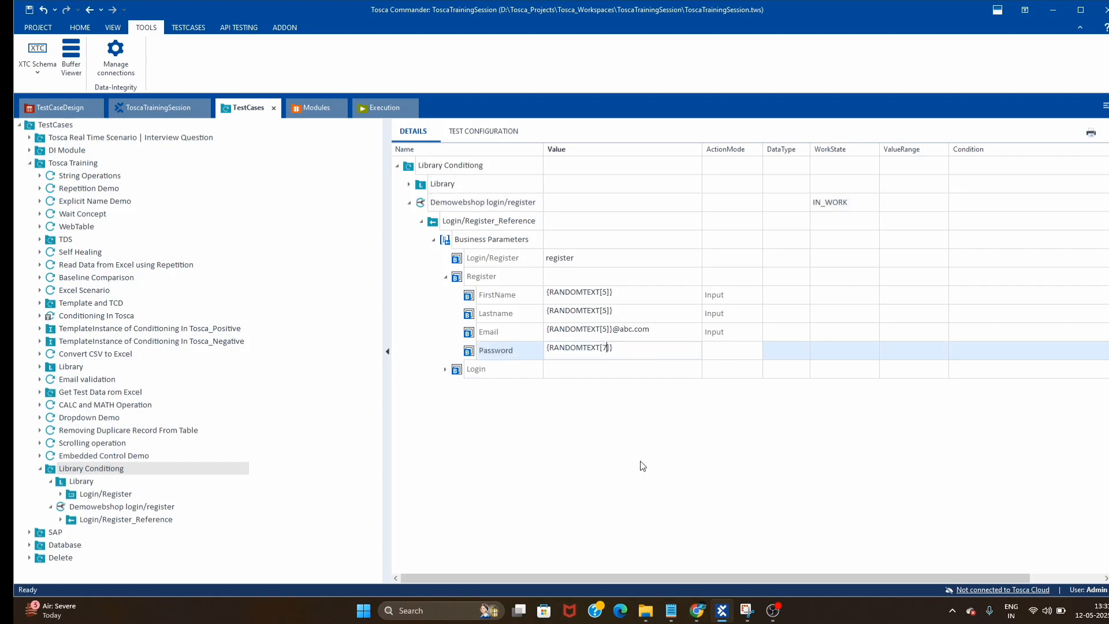
{"action": "left_click", "coordinate": [609, 456]}
- Return the Demo Web Shop to its home page via the logo, then go back to Tosca
{"action": "left_click", "coordinate": [698, 611]}
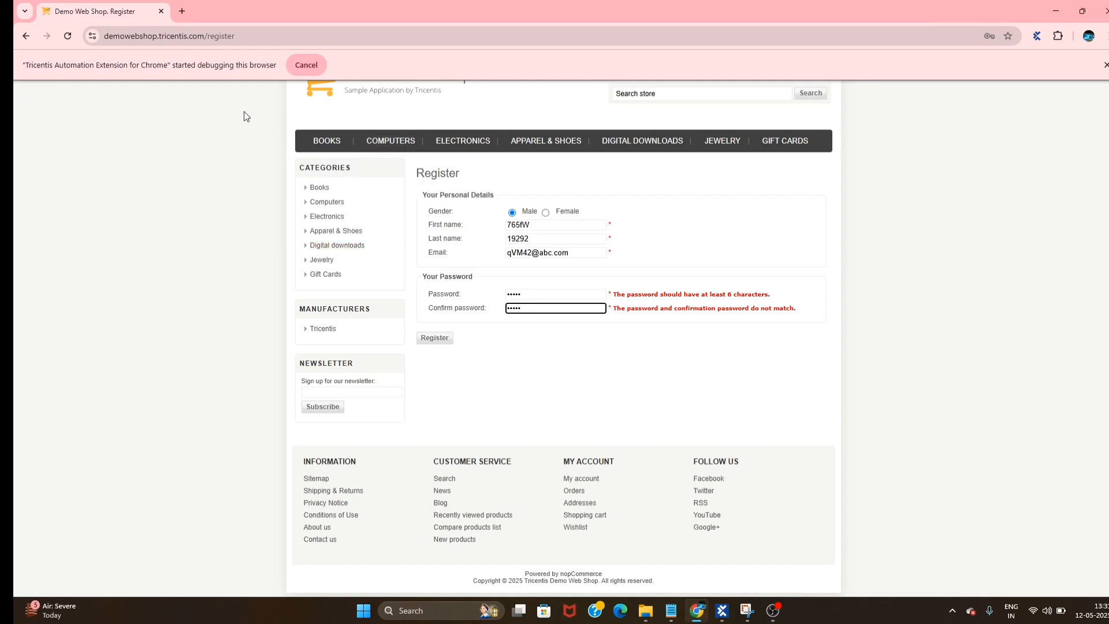
{"action": "scroll", "coordinate": [487, 394], "scroll_direction": "up", "scroll_amount": 1}
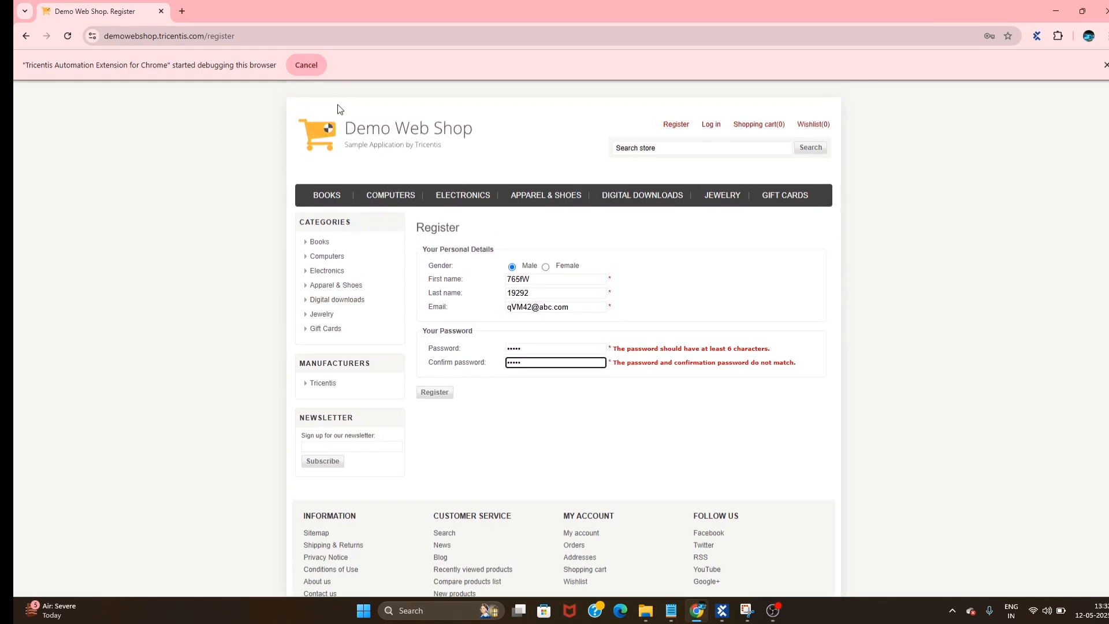
{"action": "left_click", "coordinate": [393, 131]}
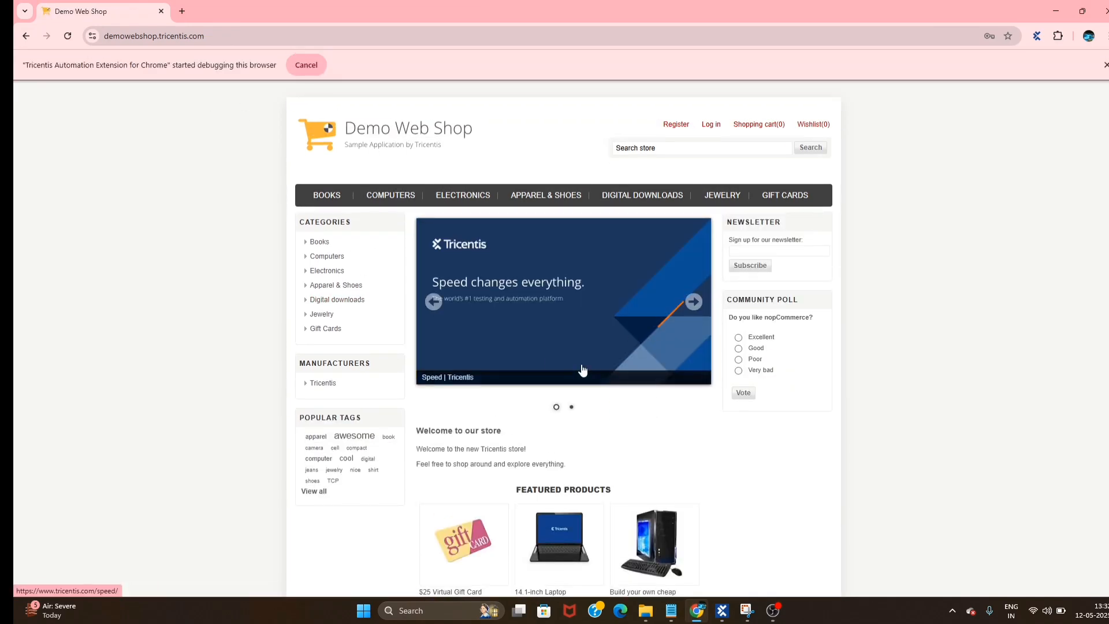
{"action": "key", "text": "alt+Tab"}
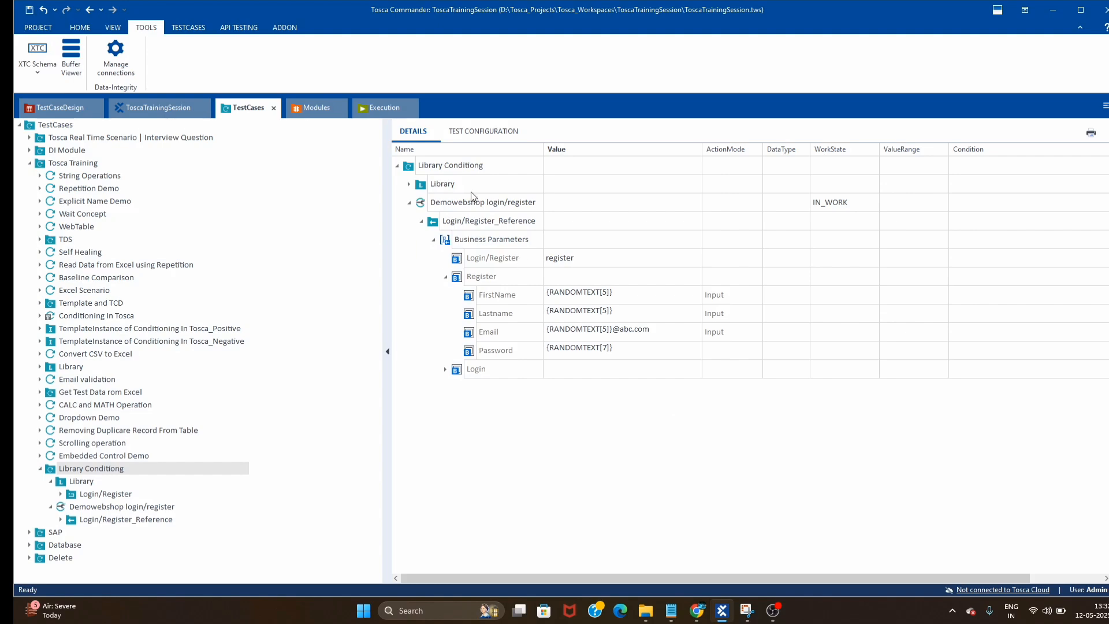
- Rerun Demowebshop login/register in ScratchBook and submit the filled Register form, which reports a password mismatch
{"action": "right_click", "coordinate": [458, 207]}
{"action": "left_click", "coordinate": [489, 301]}
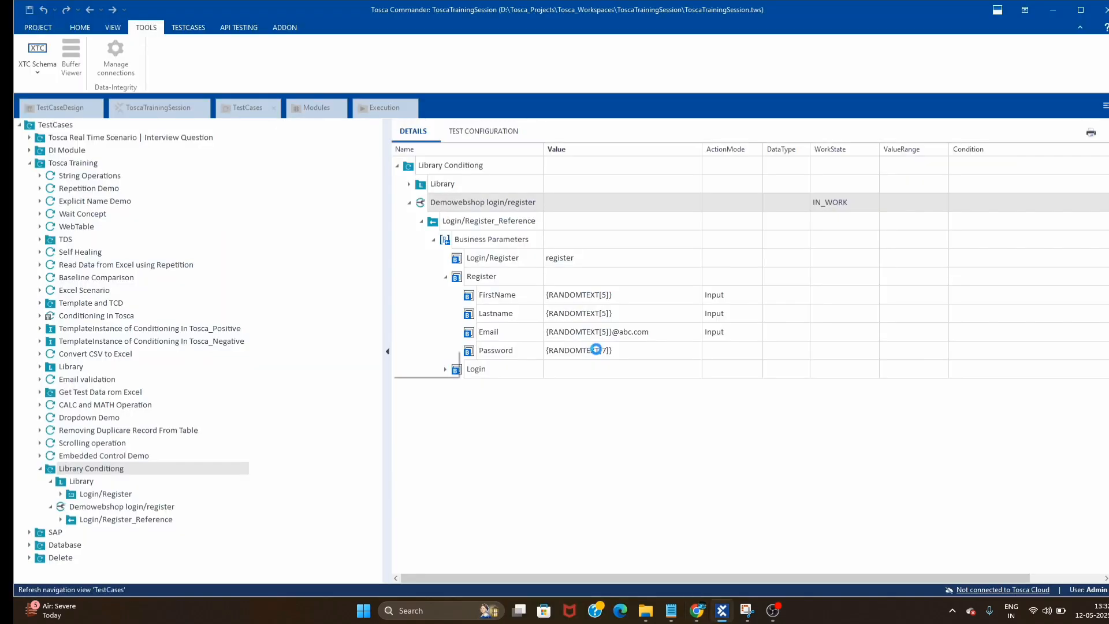
{"action": "left_click", "coordinate": [699, 612]}
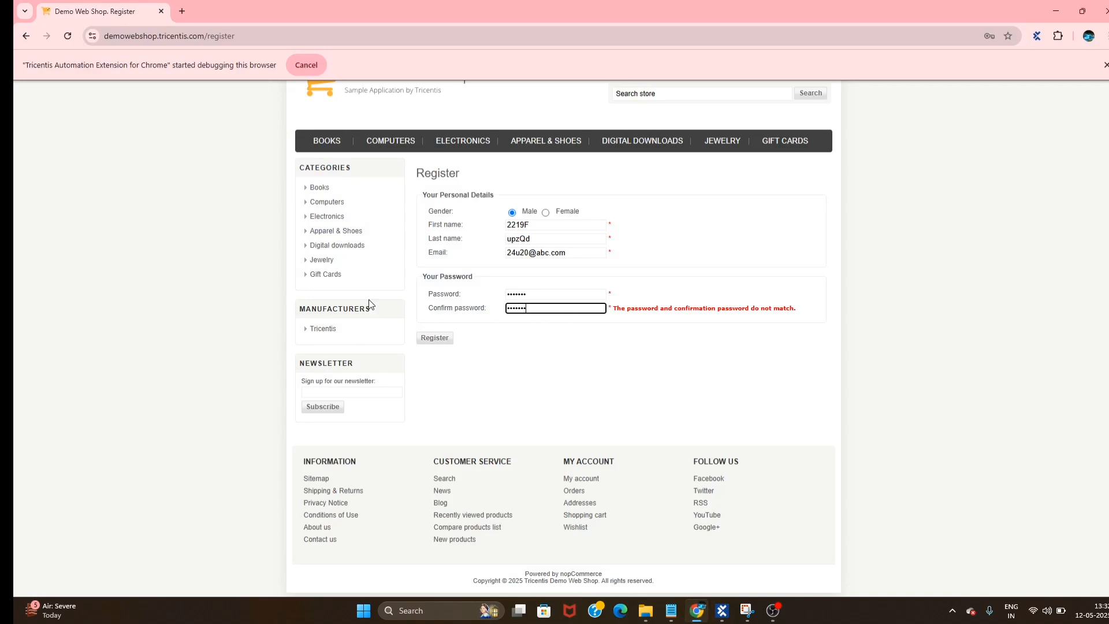
{"action": "left_click", "coordinate": [436, 338]}
{"action": "left_click", "coordinate": [911, 310]}
- Select the Register Password value text and close the ScratchBook pane
{"action": "left_click", "coordinate": [696, 613]}
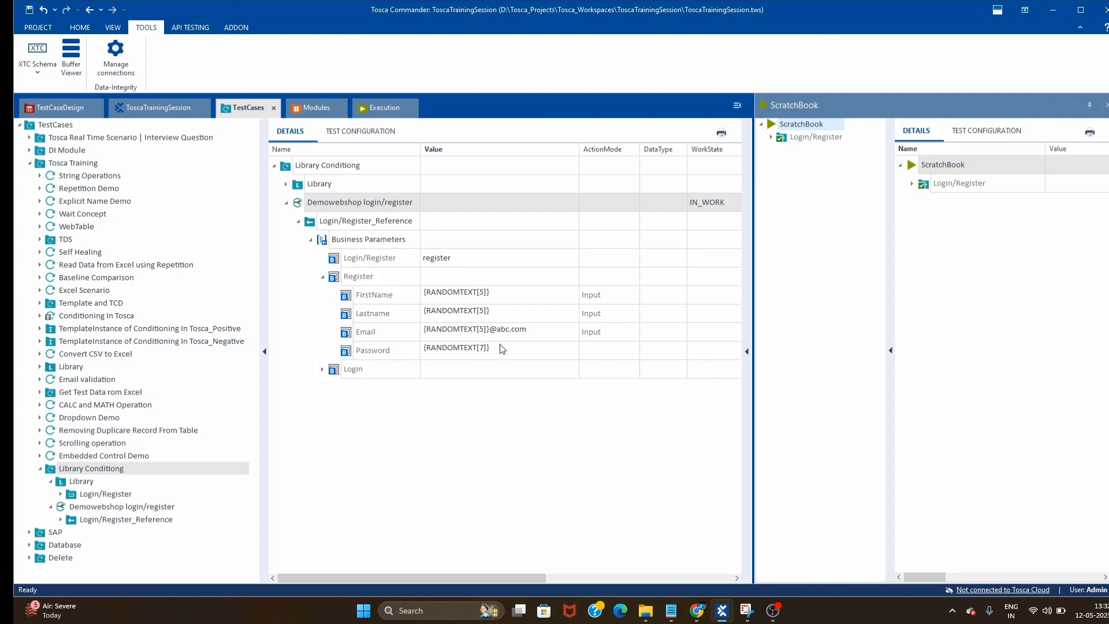
{"action": "left_click", "coordinate": [518, 352]}
{"action": "left_click_drag", "start_coordinate": [518, 348], "coordinate": [379, 411]}
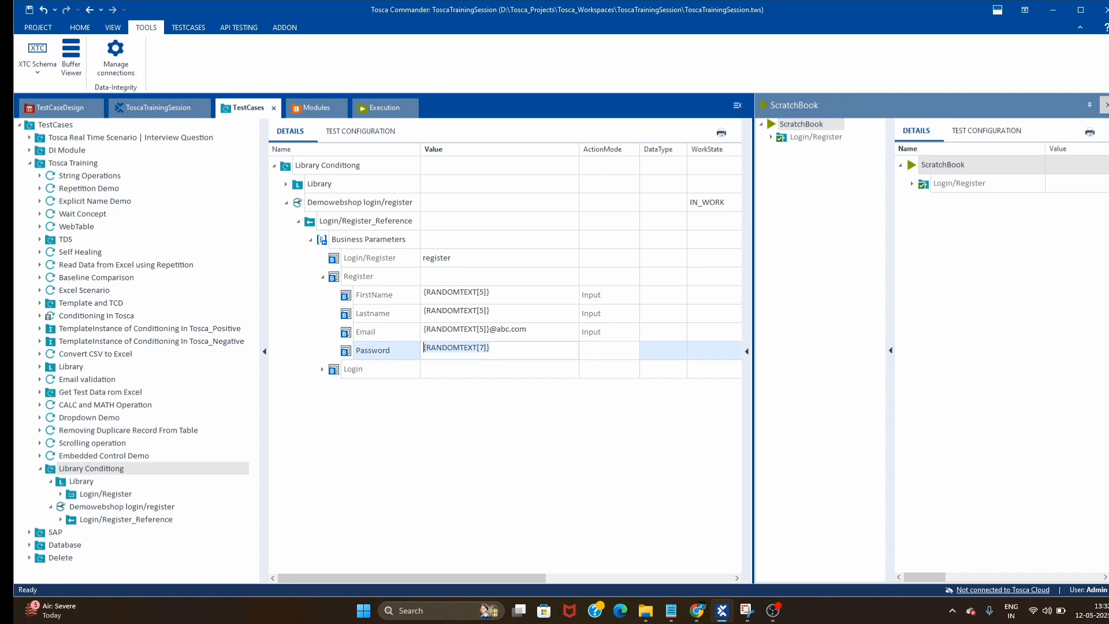
{"action": "left_click", "coordinate": [1107, 105]}
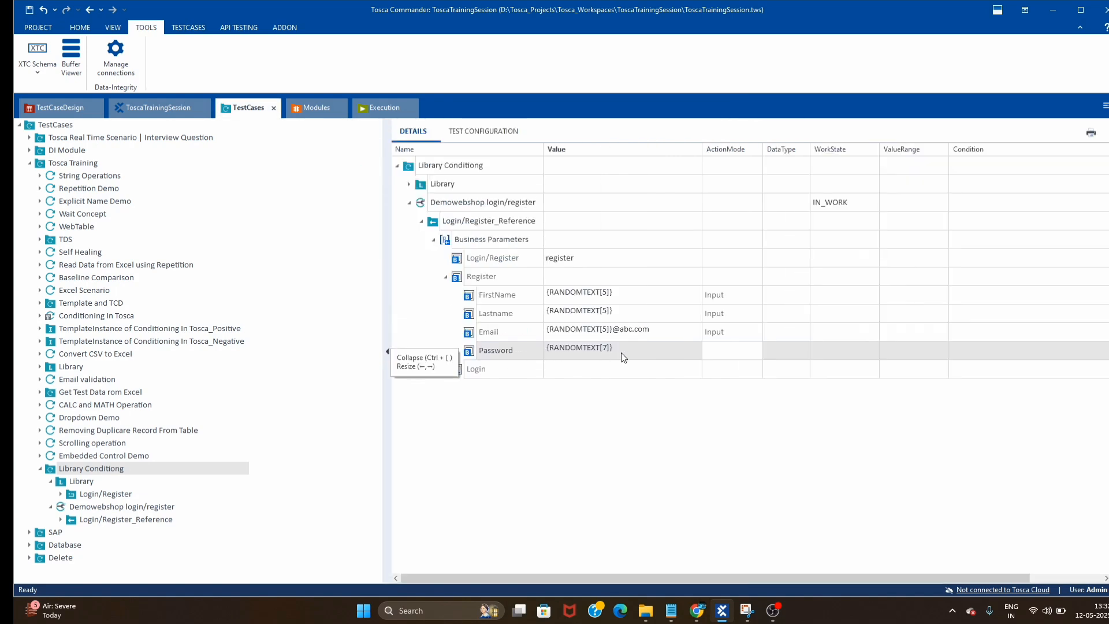
{"action": "left_click", "coordinate": [621, 352]}
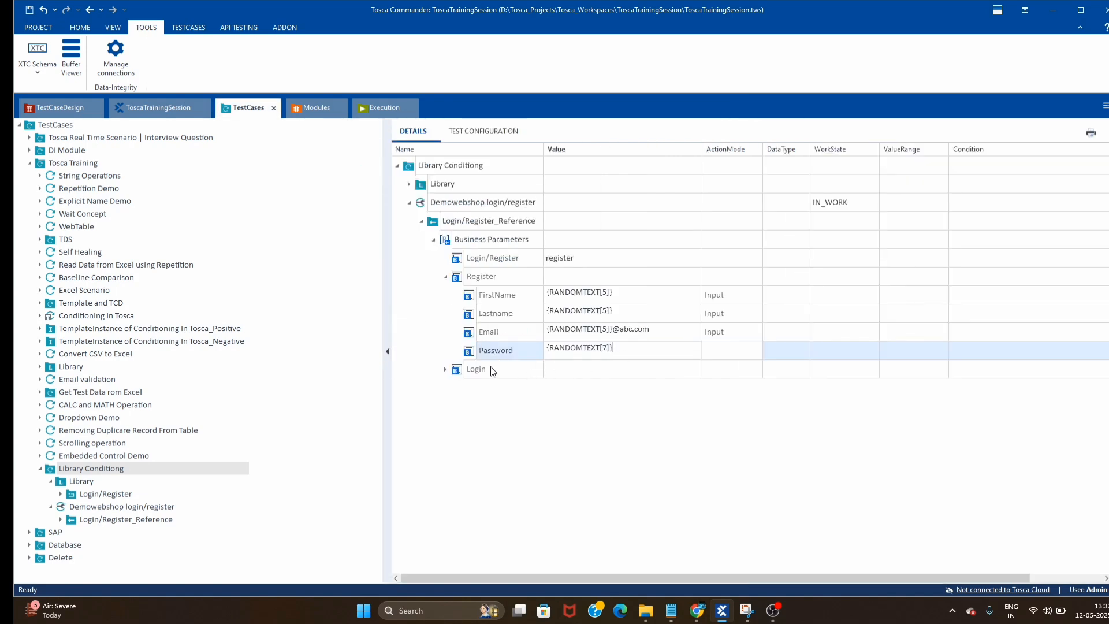
{"action": "key", "text": "ctrl+a"}
{"action": "left_click", "coordinate": [563, 420]}
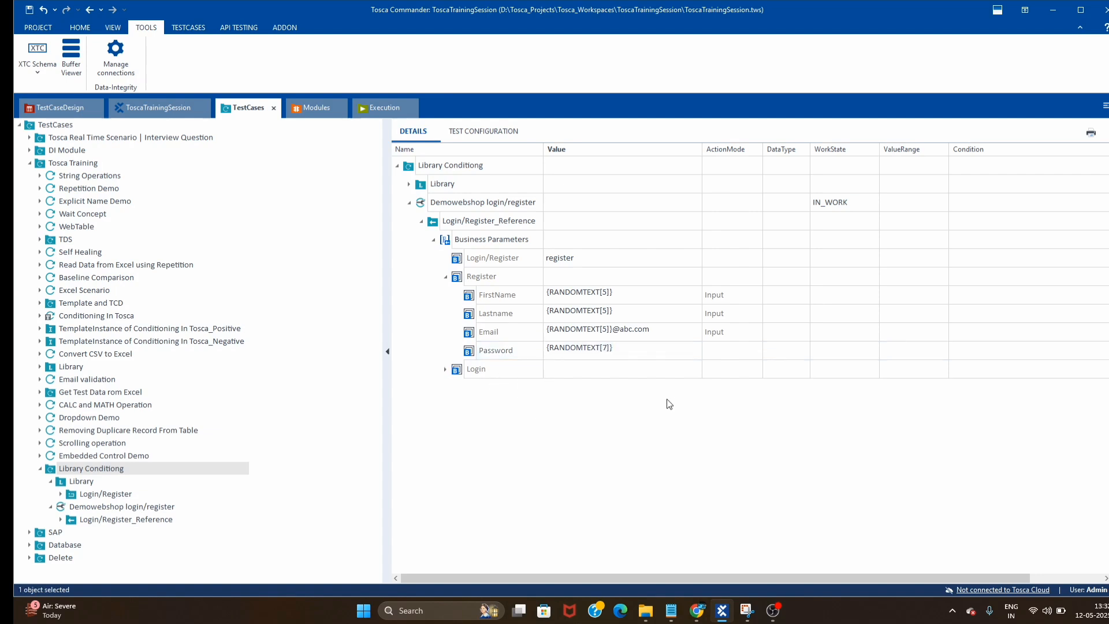
{"action": "left_click", "coordinate": [620, 352]}
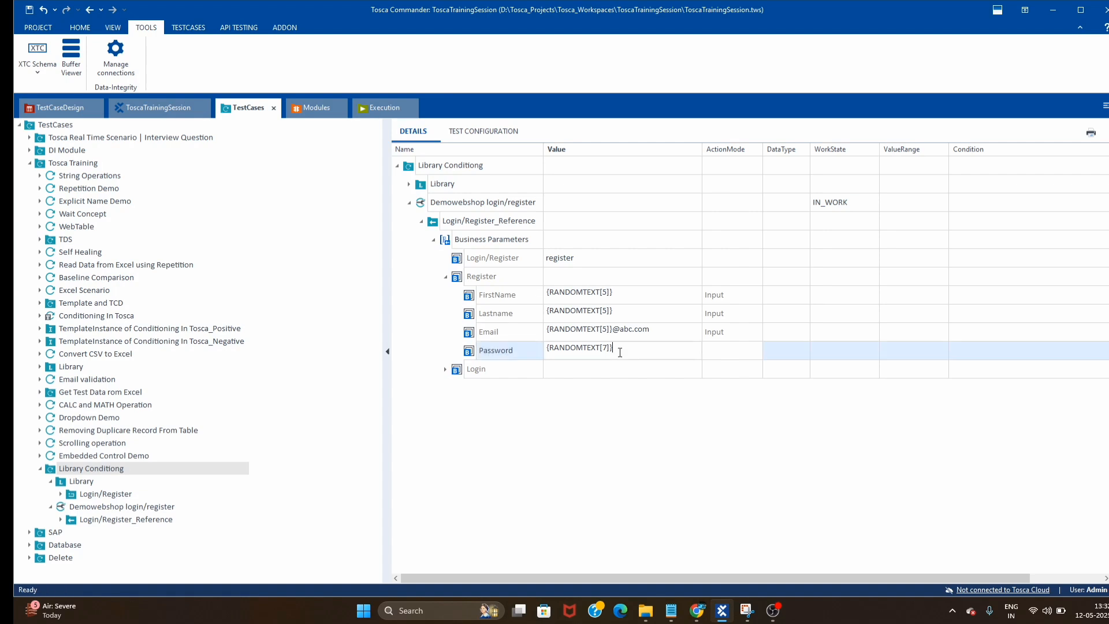
{"action": "left_click", "coordinate": [587, 469]}
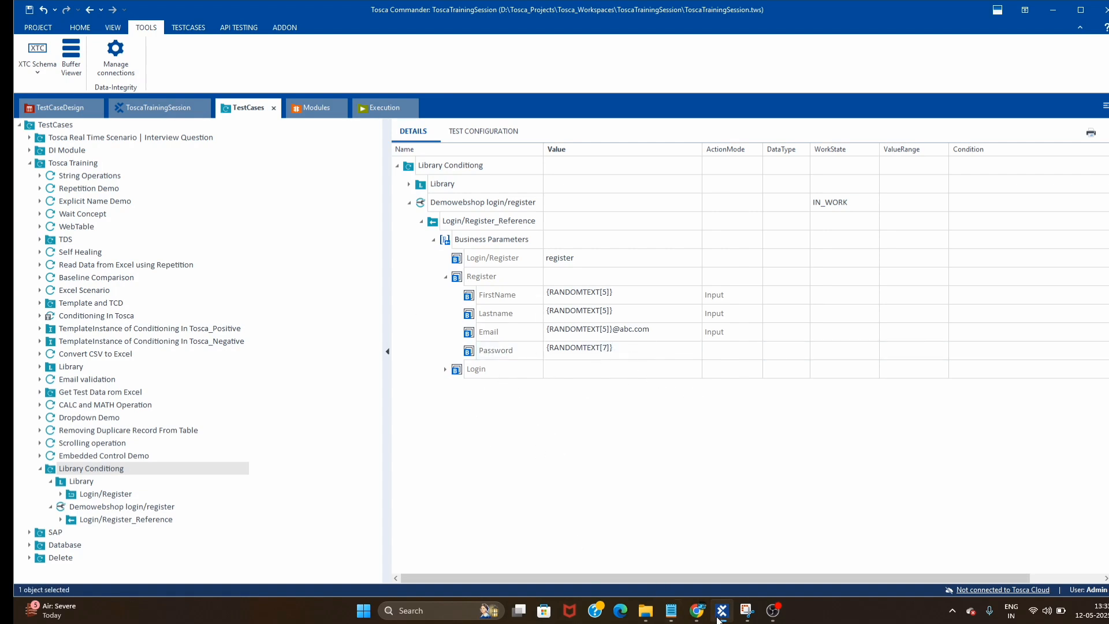
{"action": "left_click", "coordinate": [697, 611]}
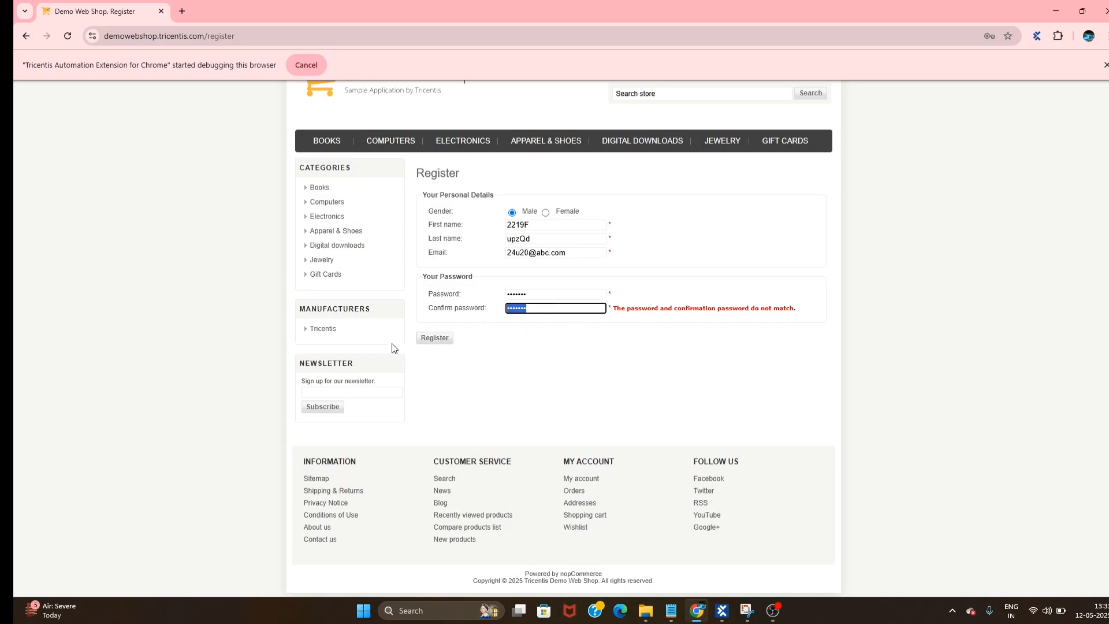
{"action": "left_click", "coordinate": [599, 371]}
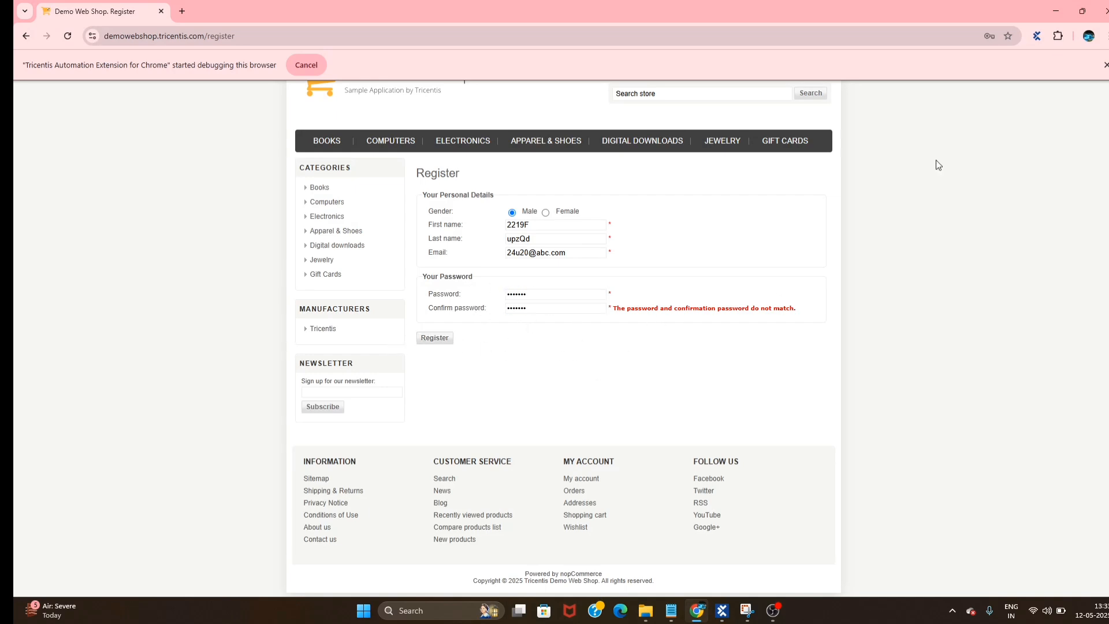
{"action": "left_click", "coordinate": [1058, 11]}
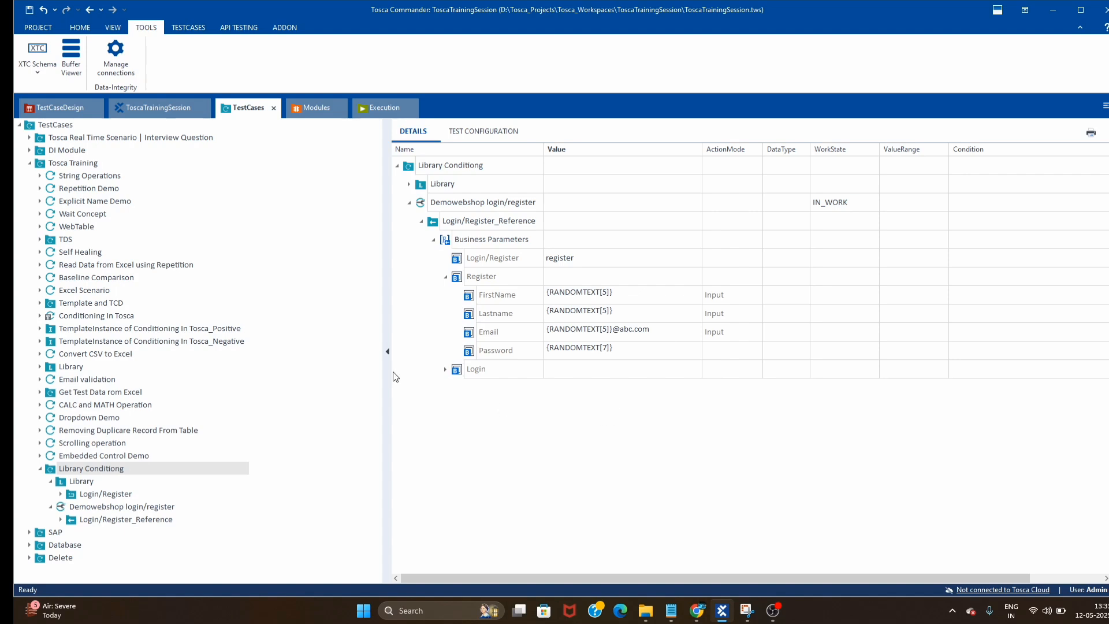
{"action": "left_click", "coordinate": [446, 370]}
{"action": "left_click", "coordinate": [678, 394]}
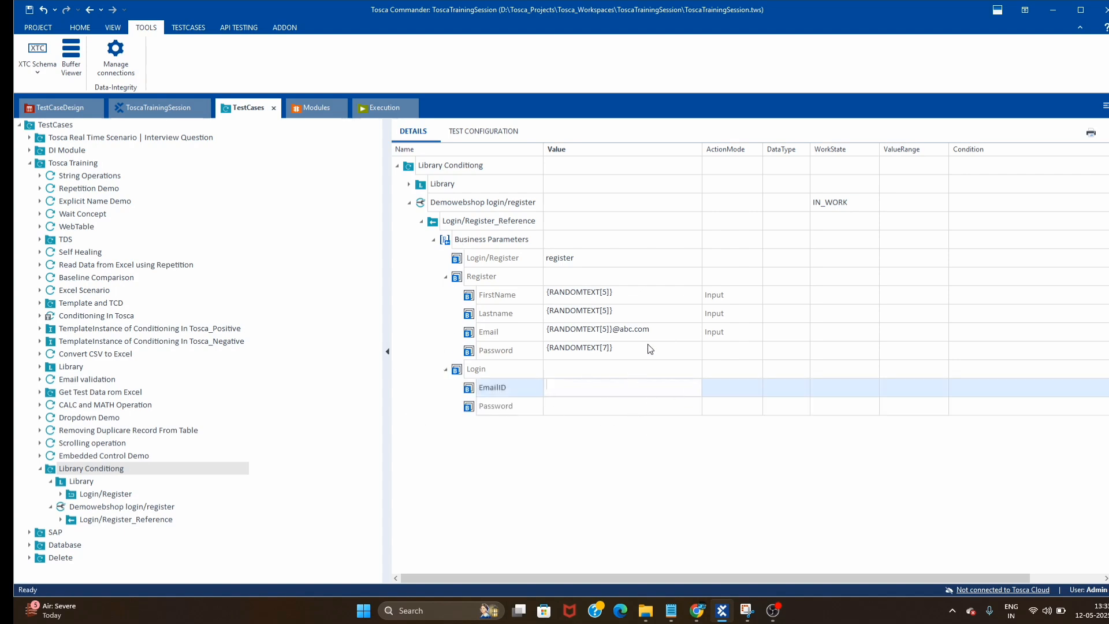
{"action": "left_click", "coordinate": [663, 333]}
{"action": "left_click_drag", "start_coordinate": [634, 330], "coordinate": [494, 344]}
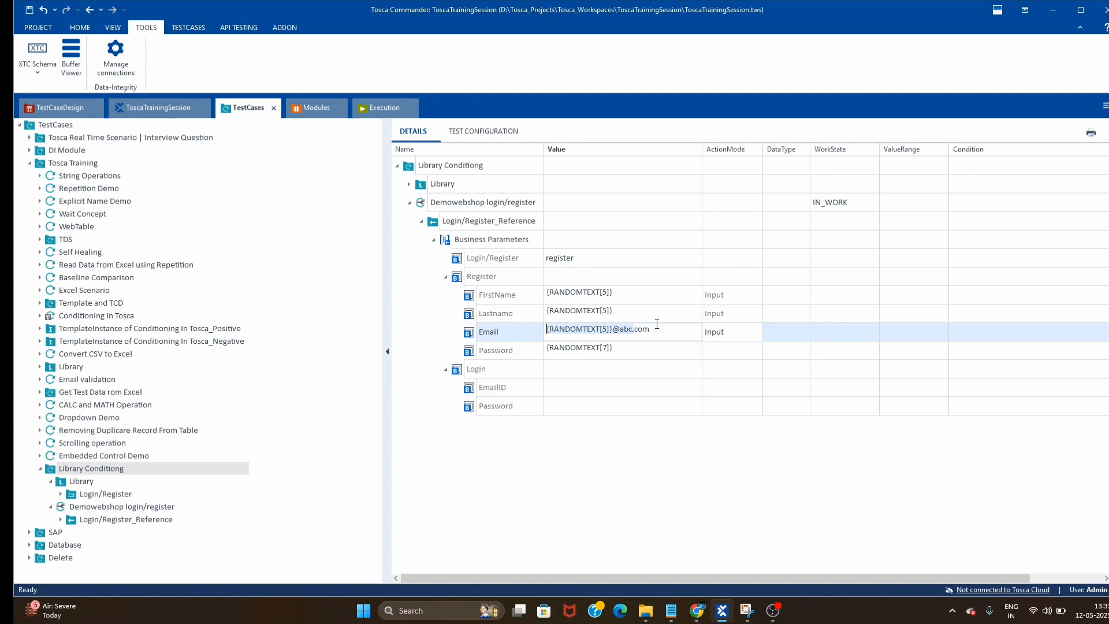
{"action": "left_click_drag", "start_coordinate": [656, 324], "coordinate": [225, 352]}
{"action": "key", "text": "ctrl+c"}
{"action": "left_click", "coordinate": [627, 386]}
{"action": "key", "text": "ctrl+v"}
{"action": "left_click", "coordinate": [655, 352]}
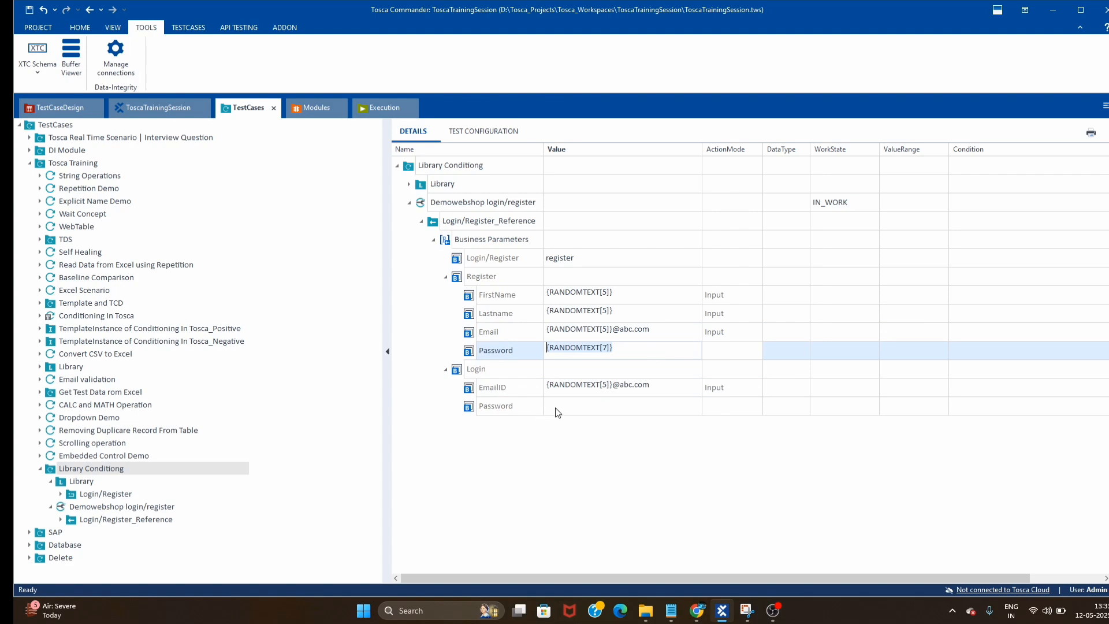
- Paste {RANDOMTEXT[7]} into the Login Password value
{"action": "left_click", "coordinate": [693, 407]}
{"action": "left_click", "coordinate": [635, 408]}
{"action": "key", "text": "ctrl+v"}
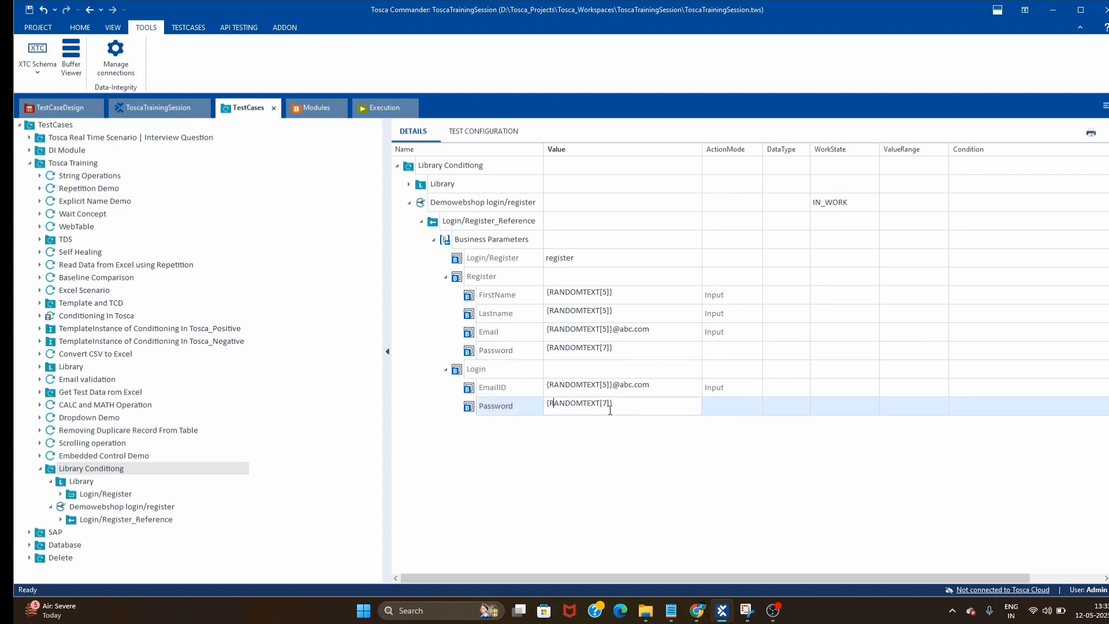
{"action": "left_click", "coordinate": [560, 475]}
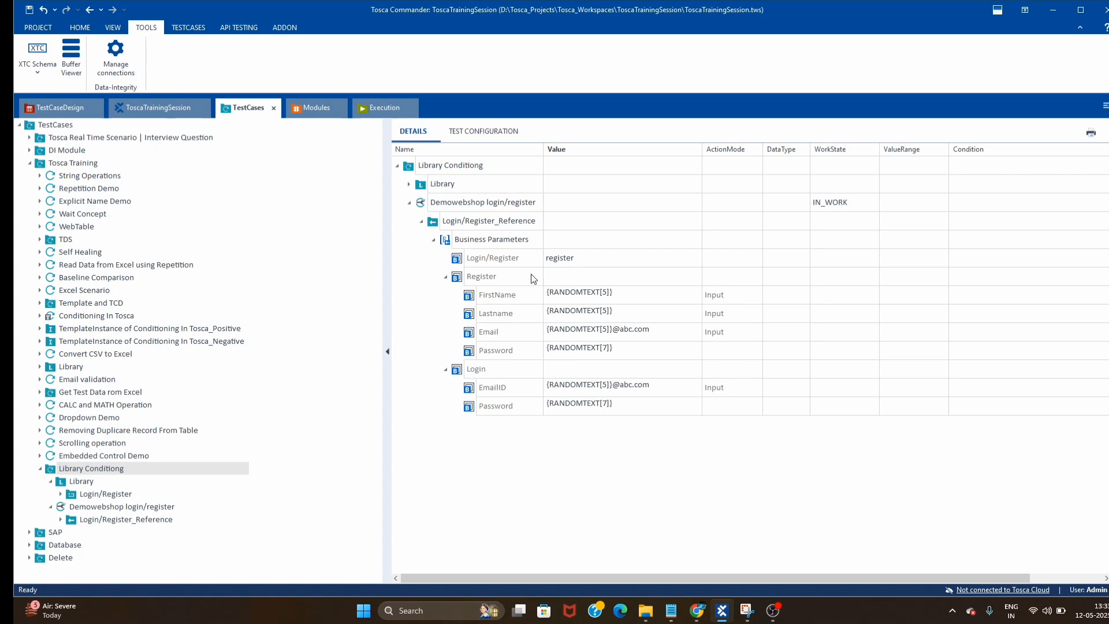
- Set the Login/Register value to 'login' and return the Demo Web Shop to its home page
{"action": "left_click", "coordinate": [693, 259]}
{"action": "left_click", "coordinate": [696, 258]}
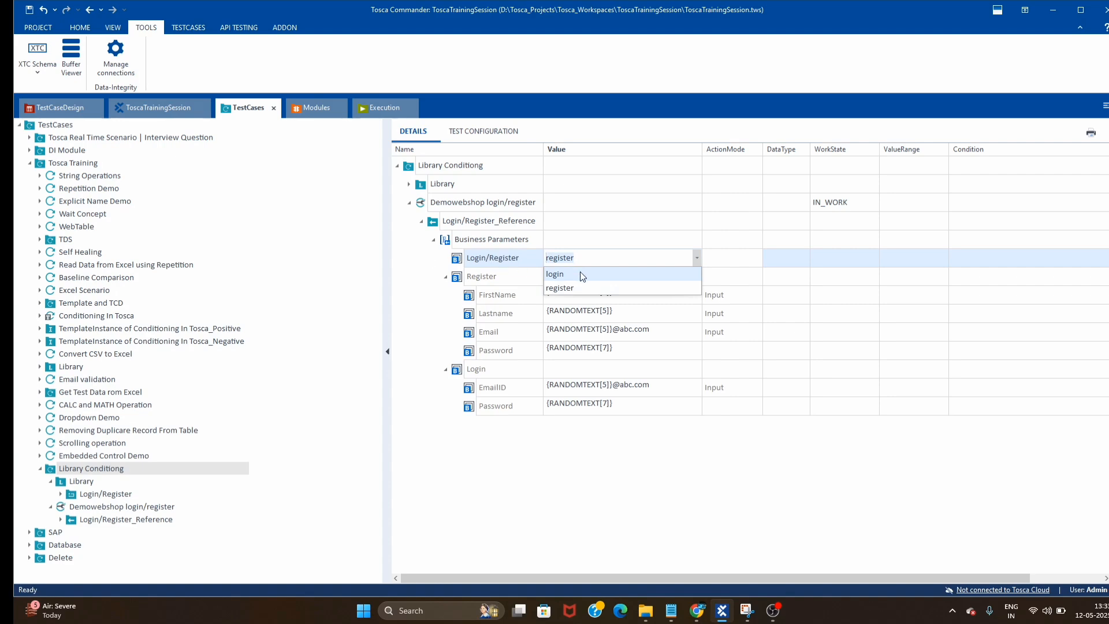
{"action": "left_click", "coordinate": [553, 275]}
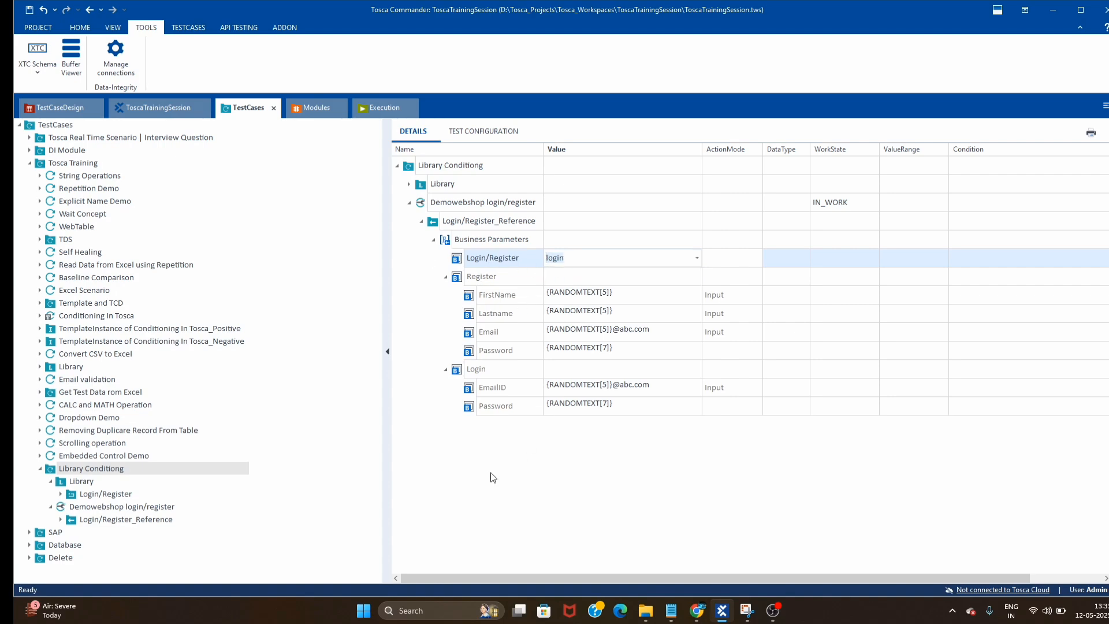
{"action": "left_click", "coordinate": [697, 610]}
{"action": "scroll", "coordinate": [293, 187], "scroll_direction": "up", "scroll_amount": 1}
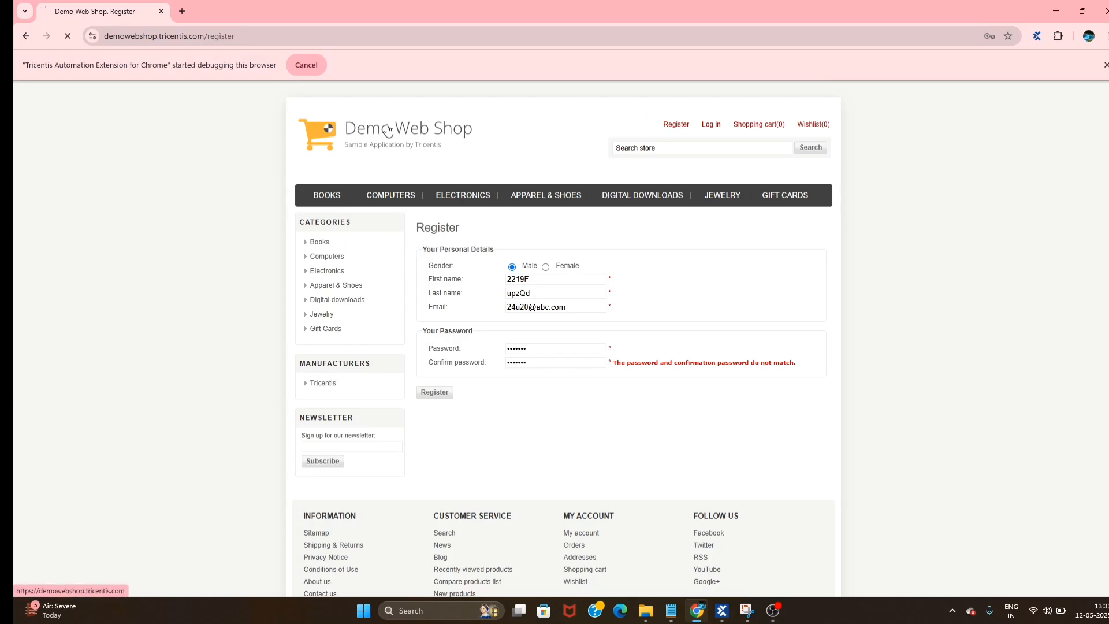
{"action": "left_click", "coordinate": [411, 129]}
{"action": "left_click", "coordinate": [1055, 10]}
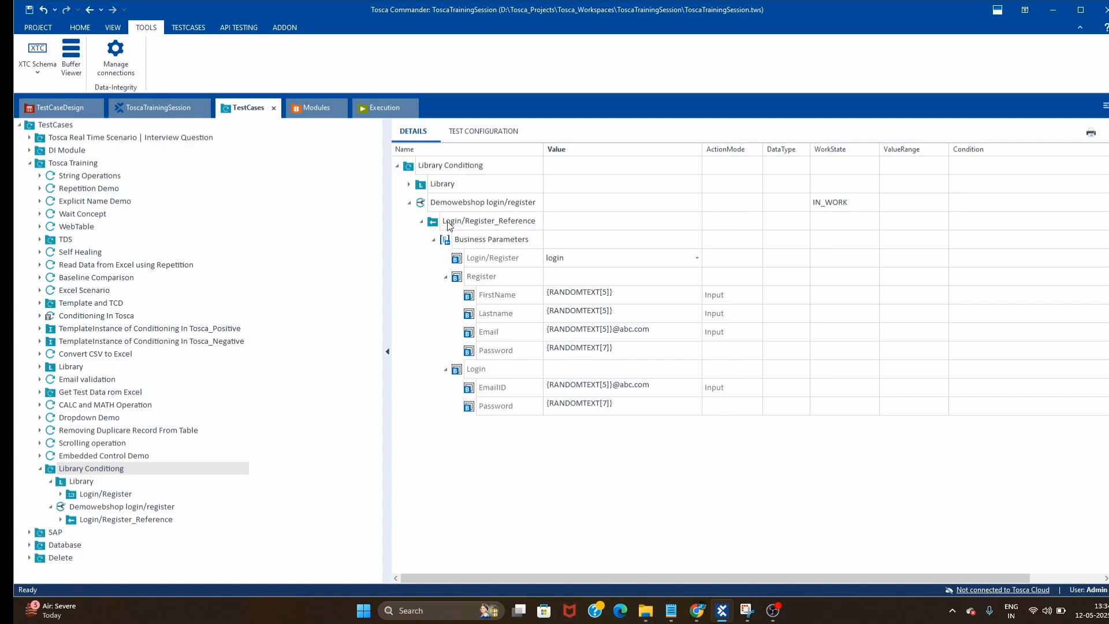
- Run Demowebshop login/register in ScratchBook and watch it fill the sign-in form
{"action": "left_click", "coordinate": [482, 226]}
{"action": "right_click", "coordinate": [457, 207]}
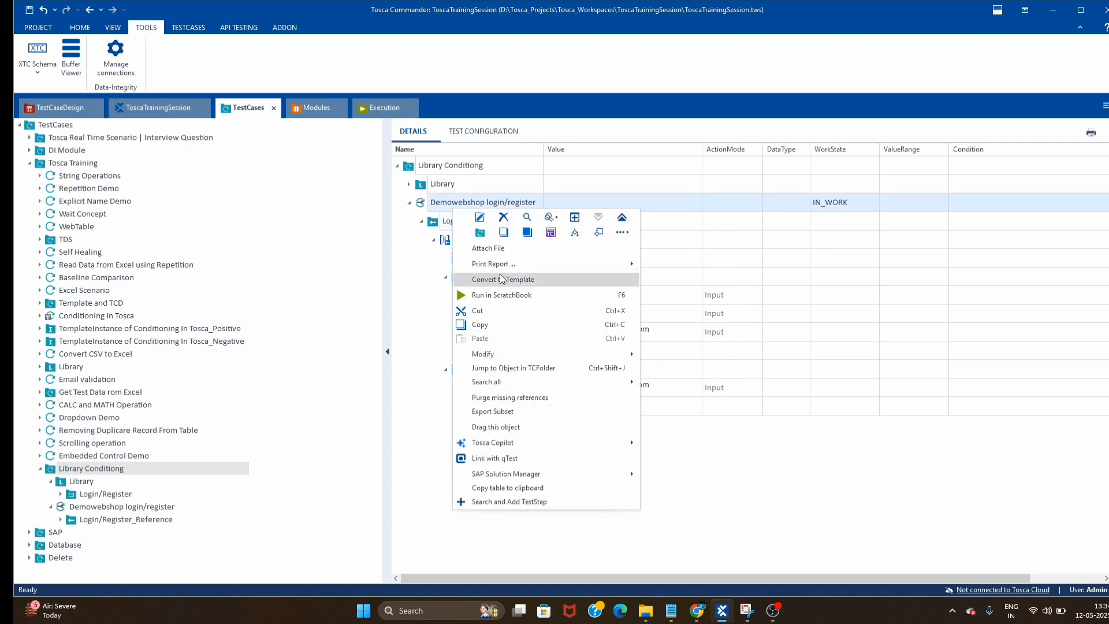
{"action": "left_click", "coordinate": [501, 299]}
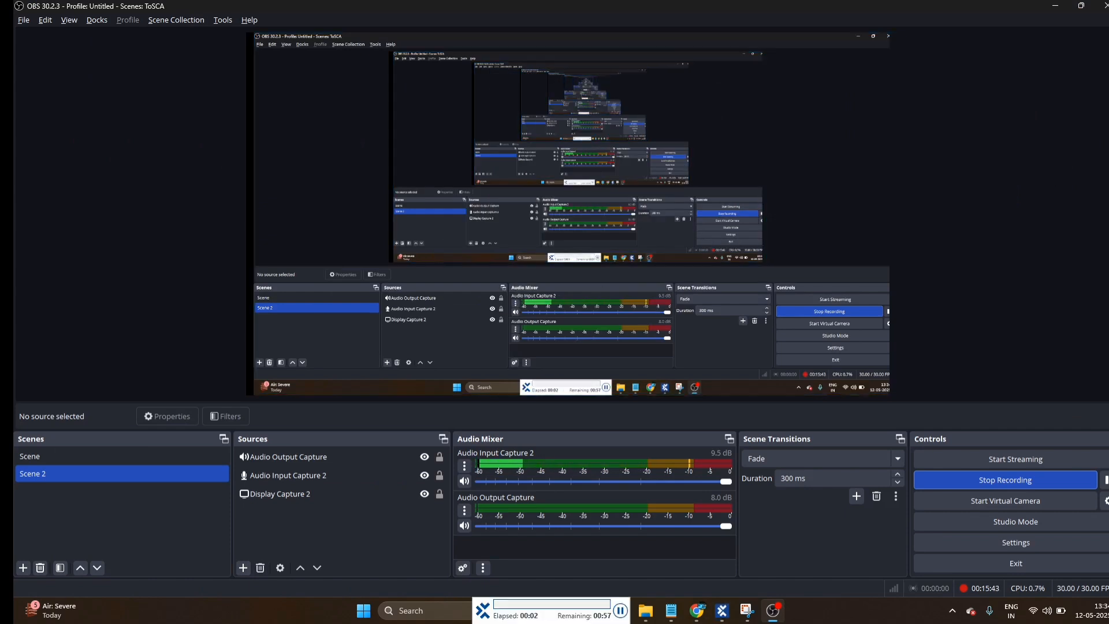
{"action": "left_click", "coordinate": [698, 617]}
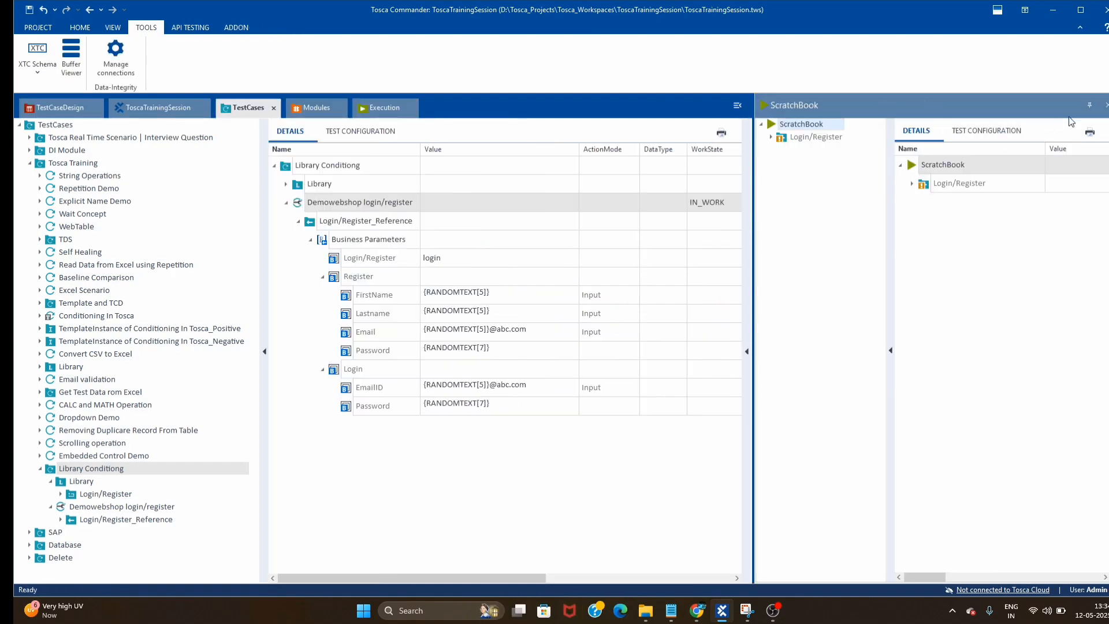
- Close the ScratchBook pane and set Remember me? to True in the library's Demo Web Shop. Login step
{"action": "left_click", "coordinate": [1106, 104]}
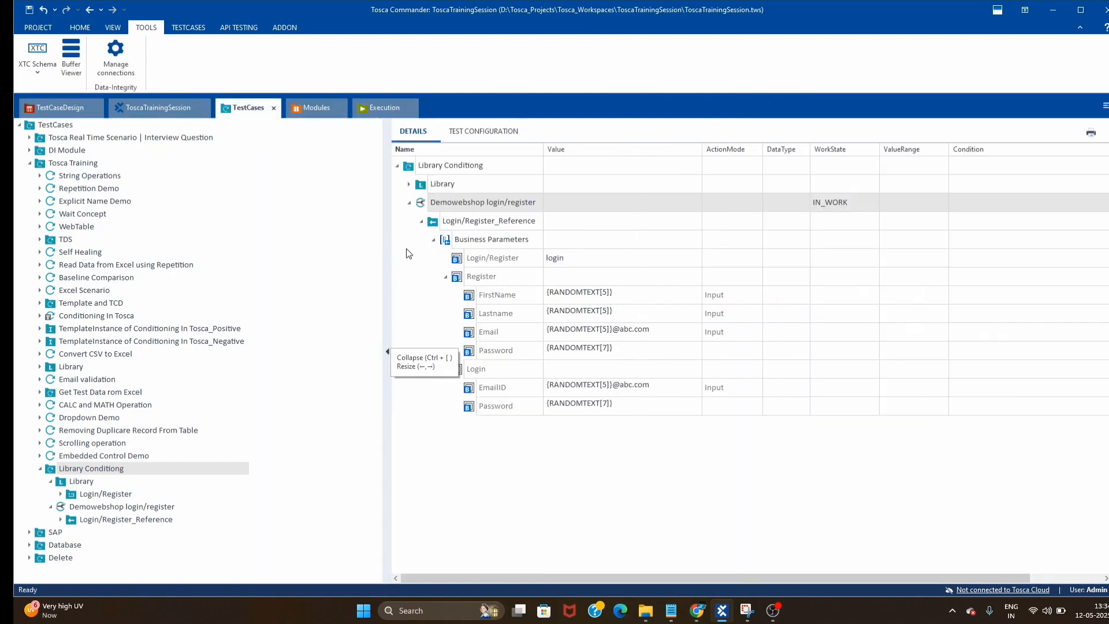
{"action": "right_click", "coordinate": [472, 226]}
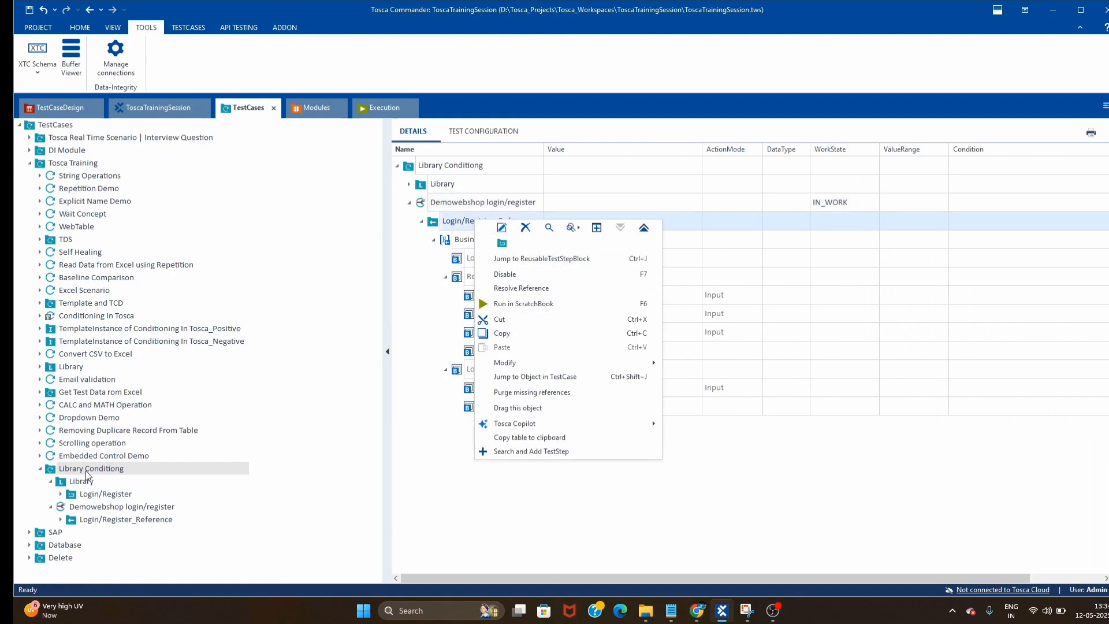
{"action": "left_click", "coordinate": [99, 494]}
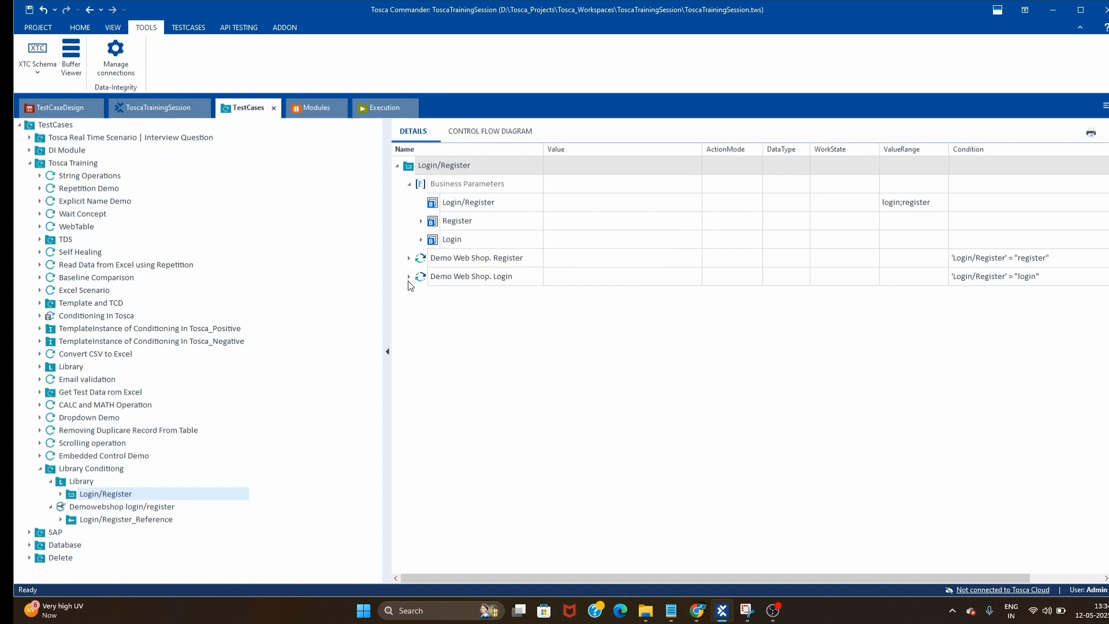
{"action": "left_click", "coordinate": [408, 276]}
{"action": "left_click", "coordinate": [688, 348]}
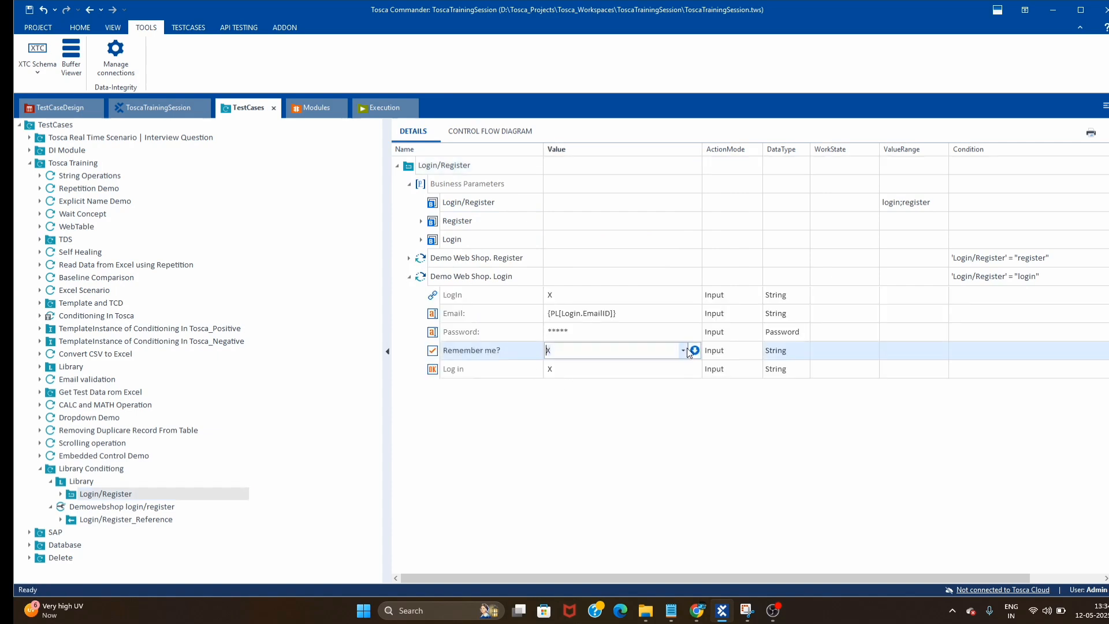
{"action": "left_click", "coordinate": [683, 349]}
{"action": "left_click", "coordinate": [554, 366]}
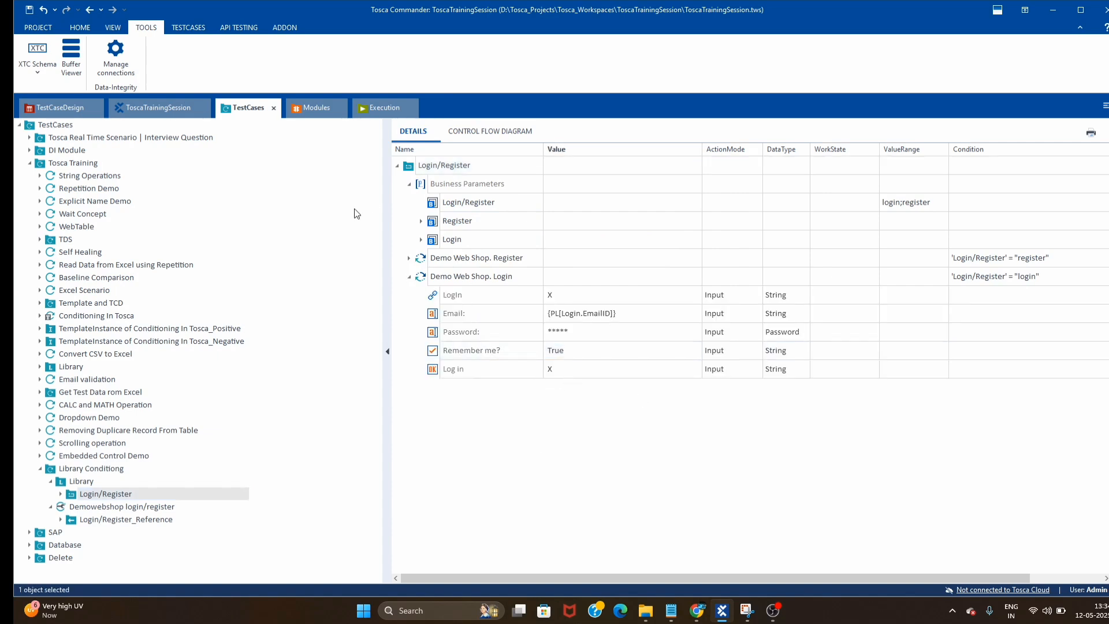
- Reset the shop to its home page and rerun Demowebshop login/register in ScratchBook
{"action": "left_click", "coordinate": [126, 508]}
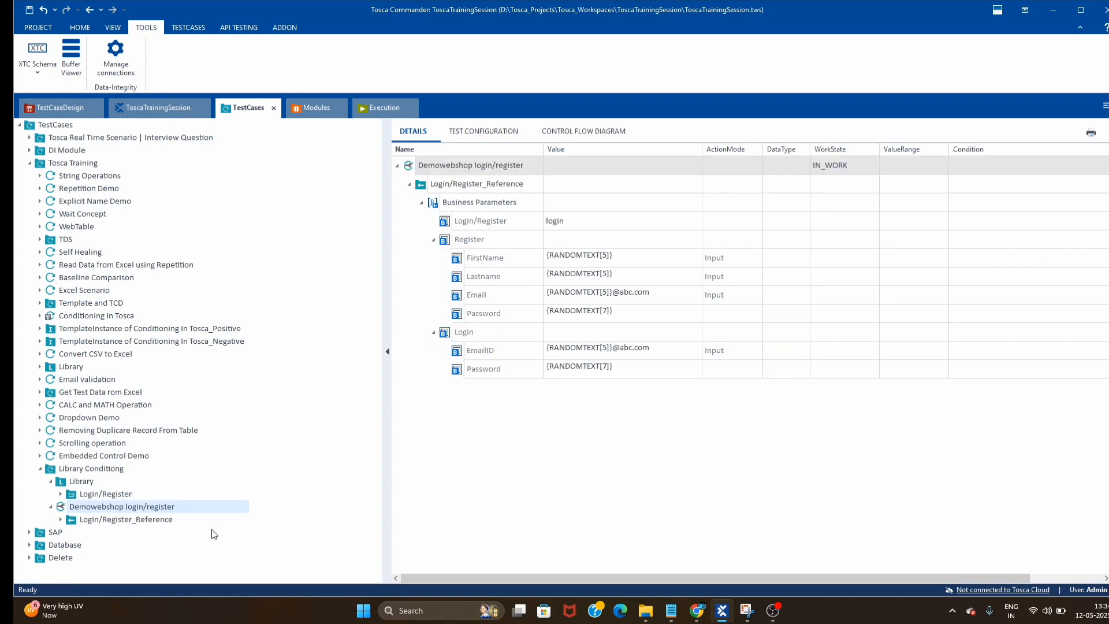
{"action": "left_click", "coordinate": [698, 613]}
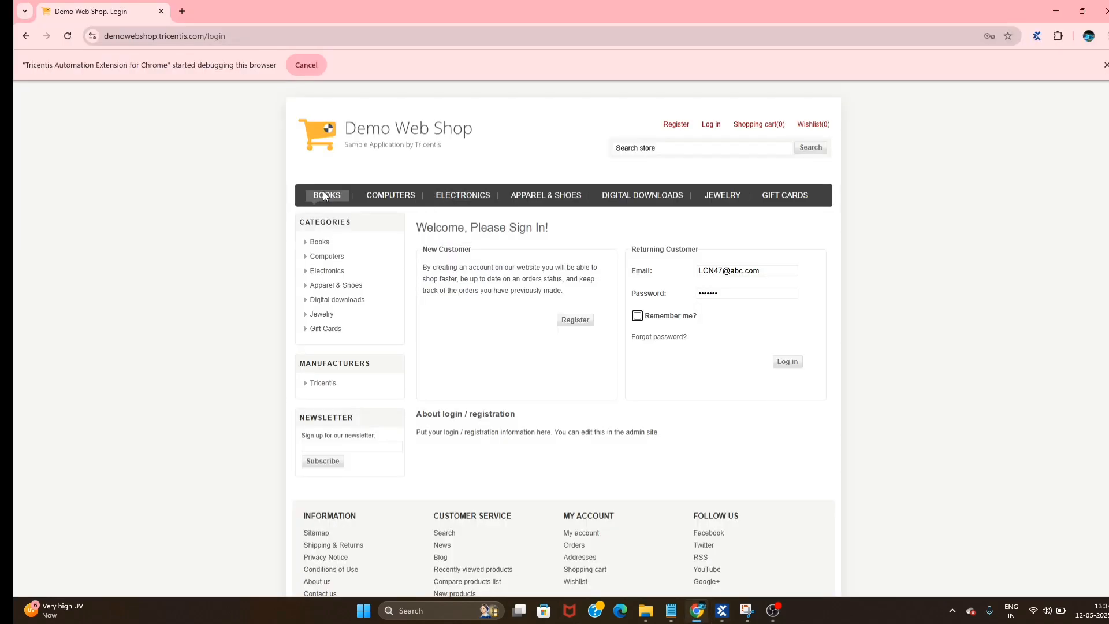
{"action": "left_click", "coordinate": [379, 132]}
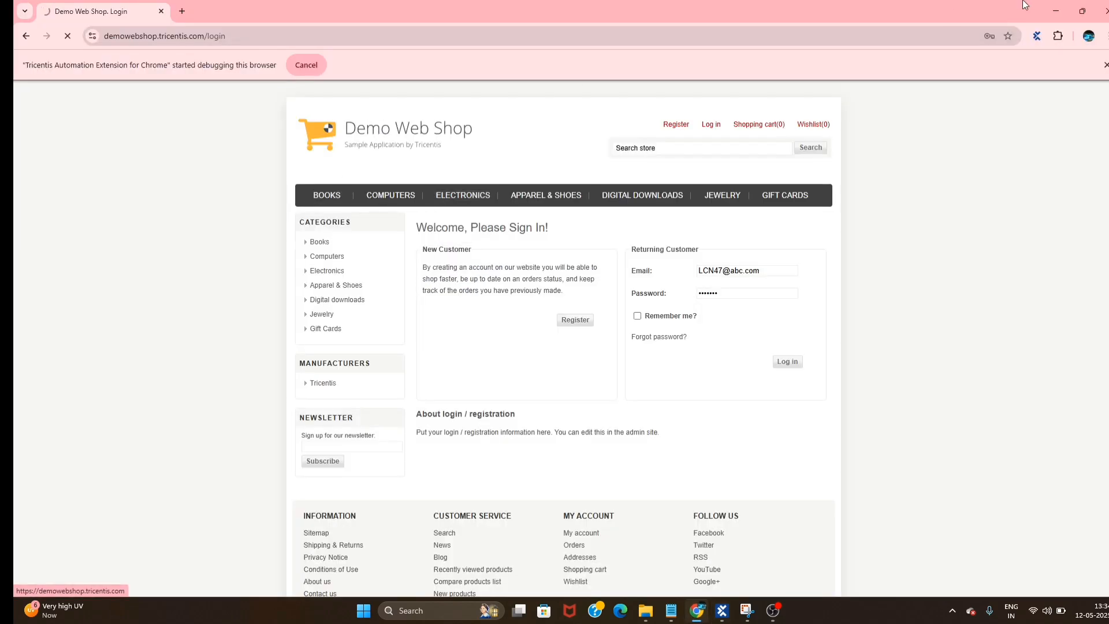
{"action": "left_click", "coordinate": [1055, 11]}
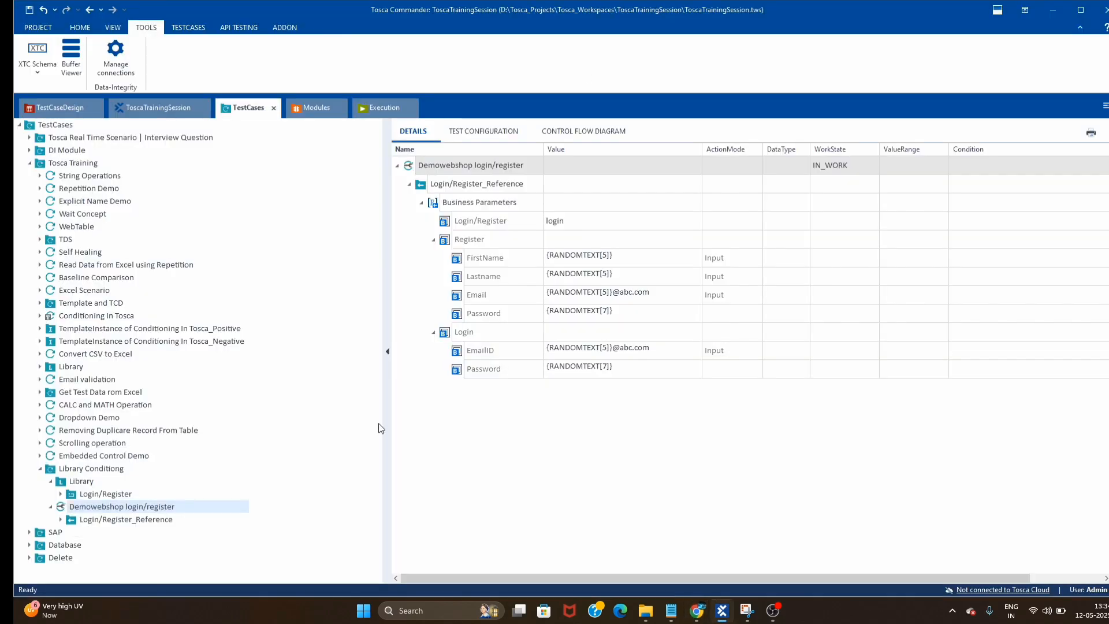
{"action": "right_click", "coordinate": [456, 168]}
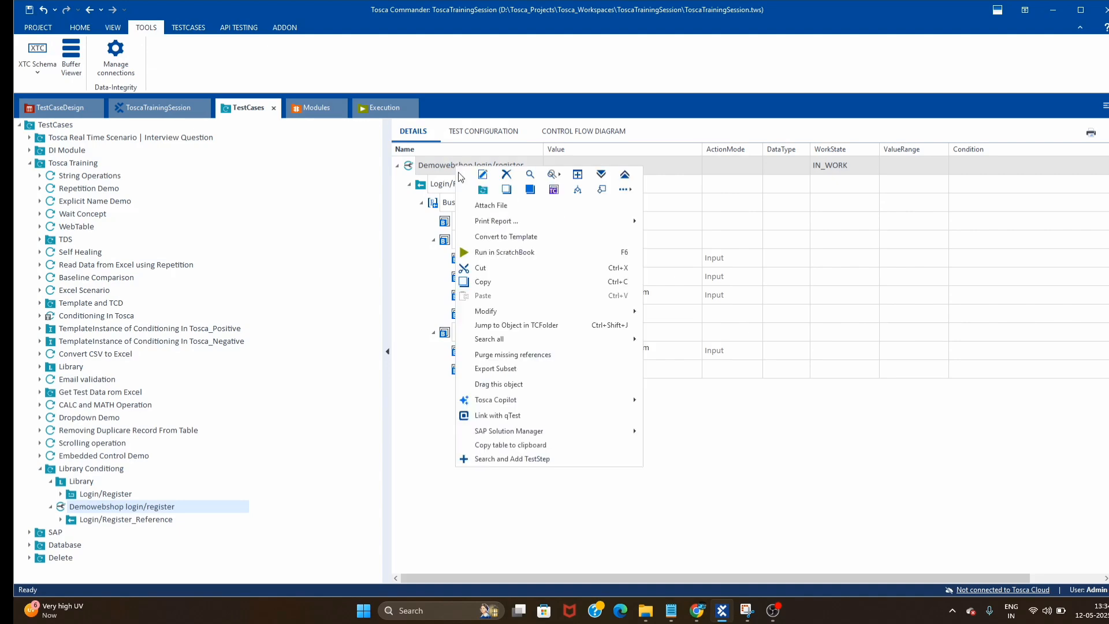
{"action": "left_click", "coordinate": [495, 253]}
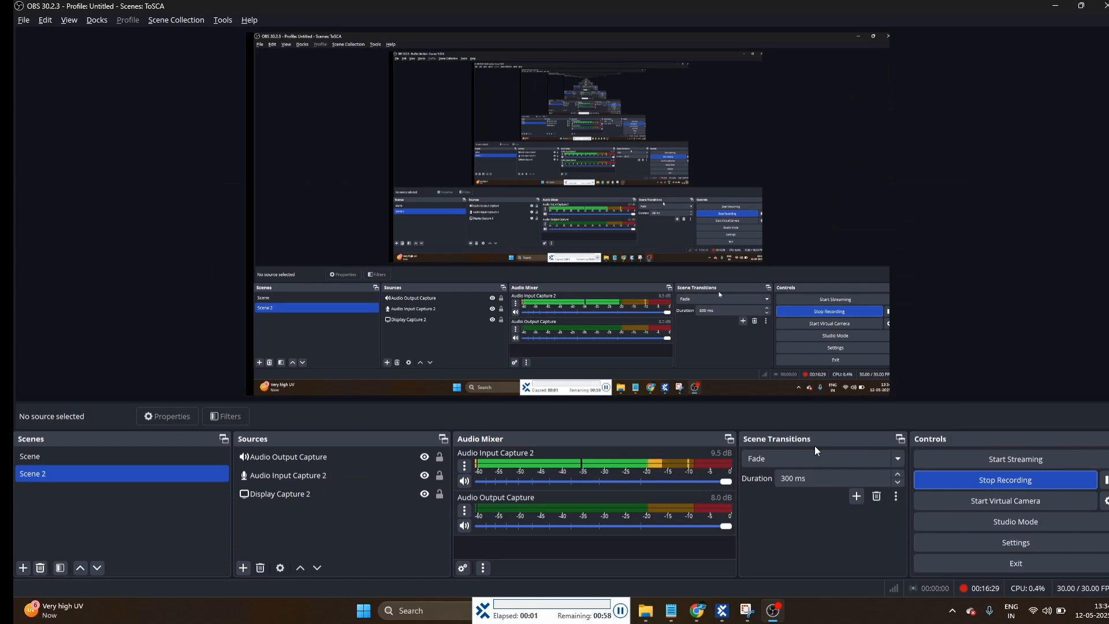
{"action": "left_click", "coordinate": [693, 619]}
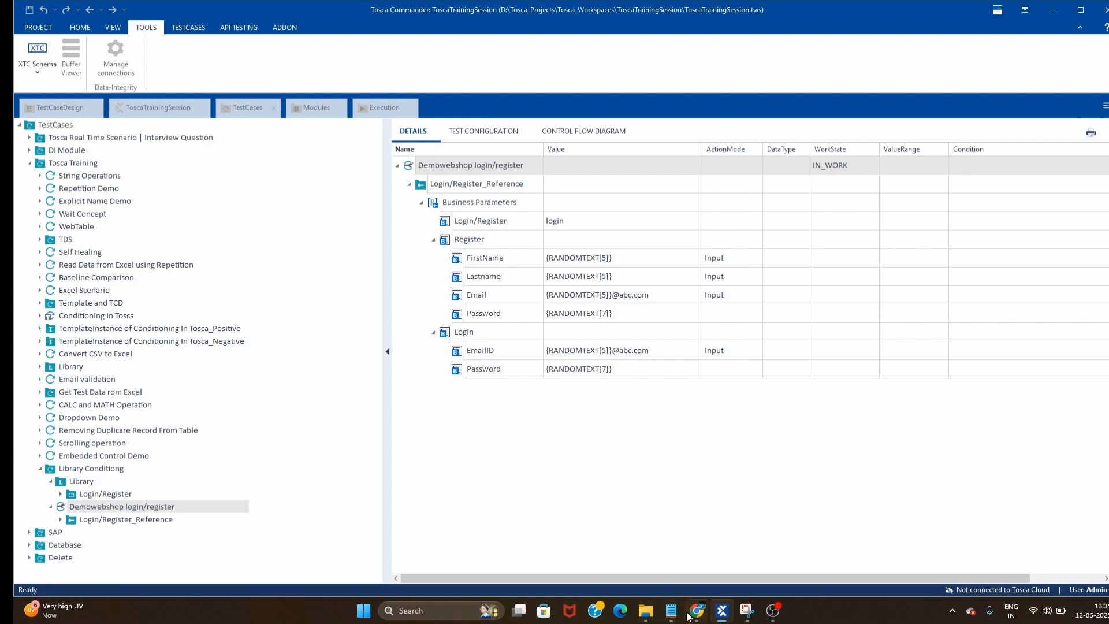
- Check the failed 'No customer account found' login and the entered email in the browser
{"action": "left_click", "coordinate": [693, 612]}
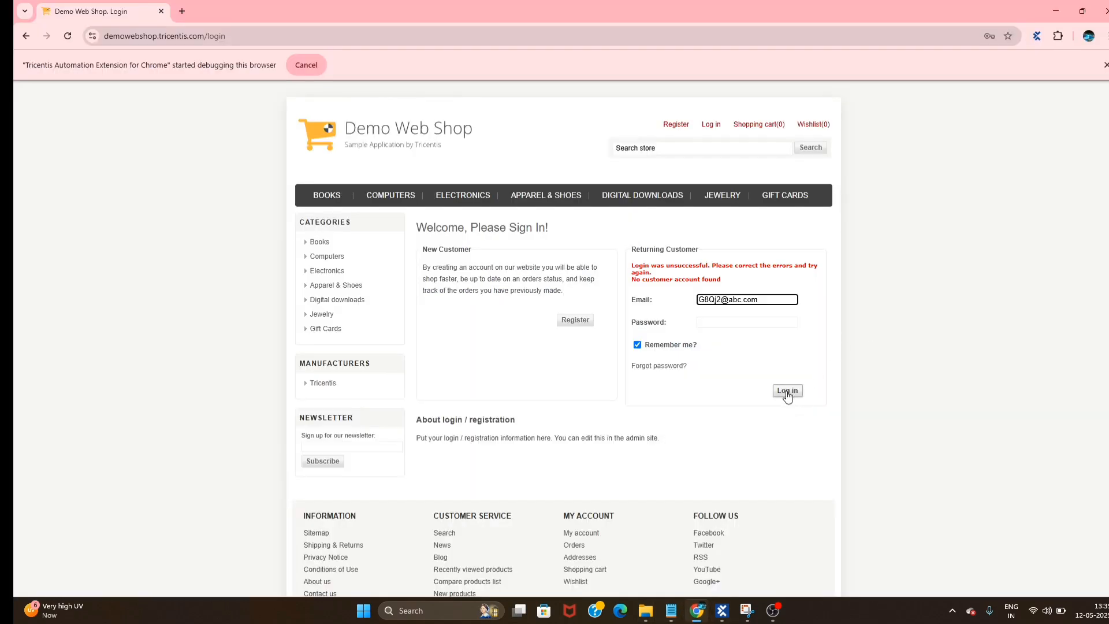
{"action": "triple_click", "coordinate": [774, 300]}
{"action": "left_click", "coordinate": [1068, 15]}
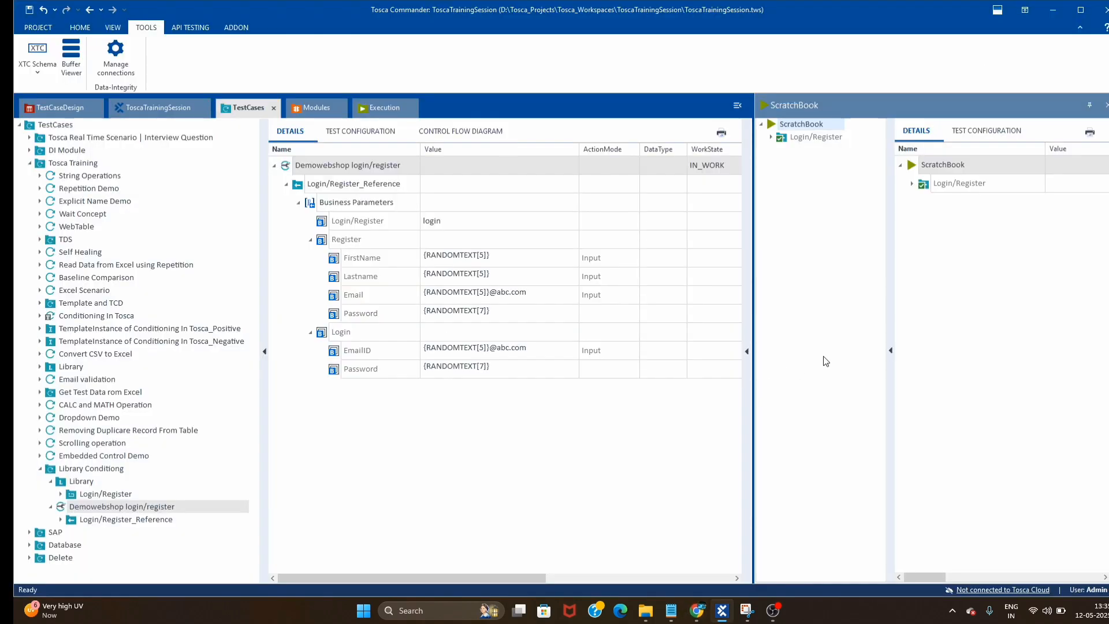
- Close the ScratchBook panes and collapse the Register and Business Parameters nodes
{"action": "left_click", "coordinate": [746, 354]}
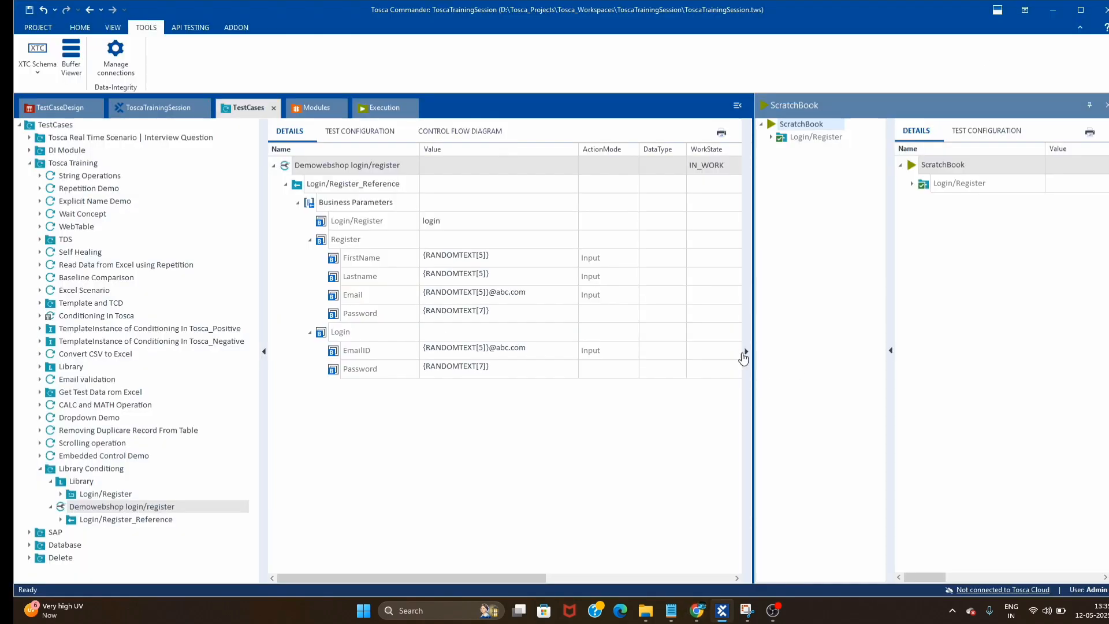
{"action": "left_click", "coordinate": [1105, 105]}
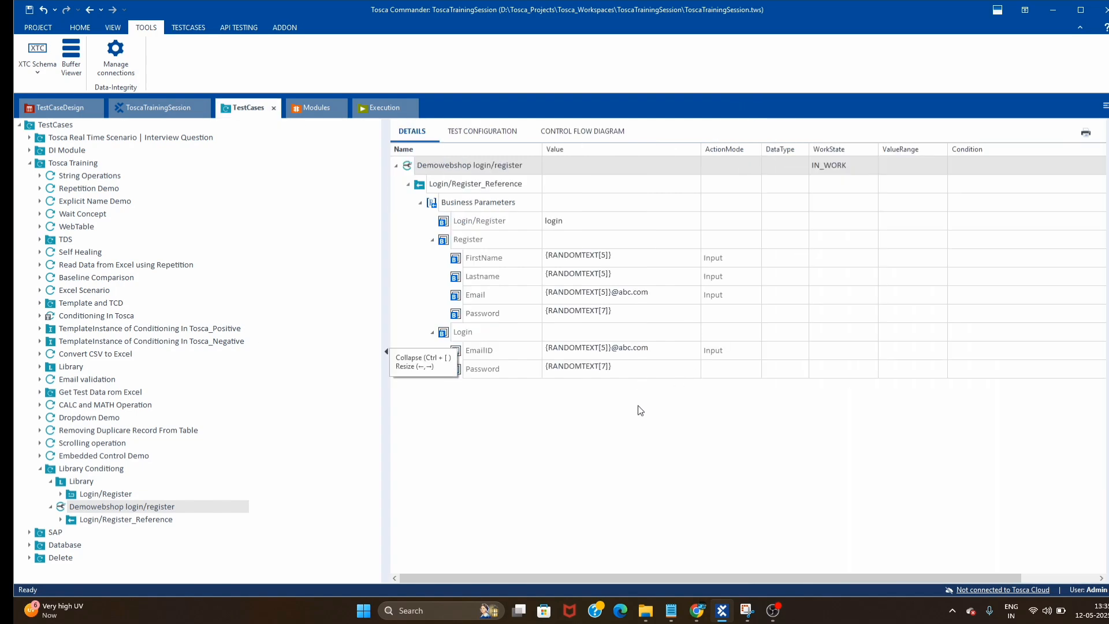
{"action": "left_click", "coordinate": [432, 240]}
{"action": "left_click", "coordinate": [420, 203]}
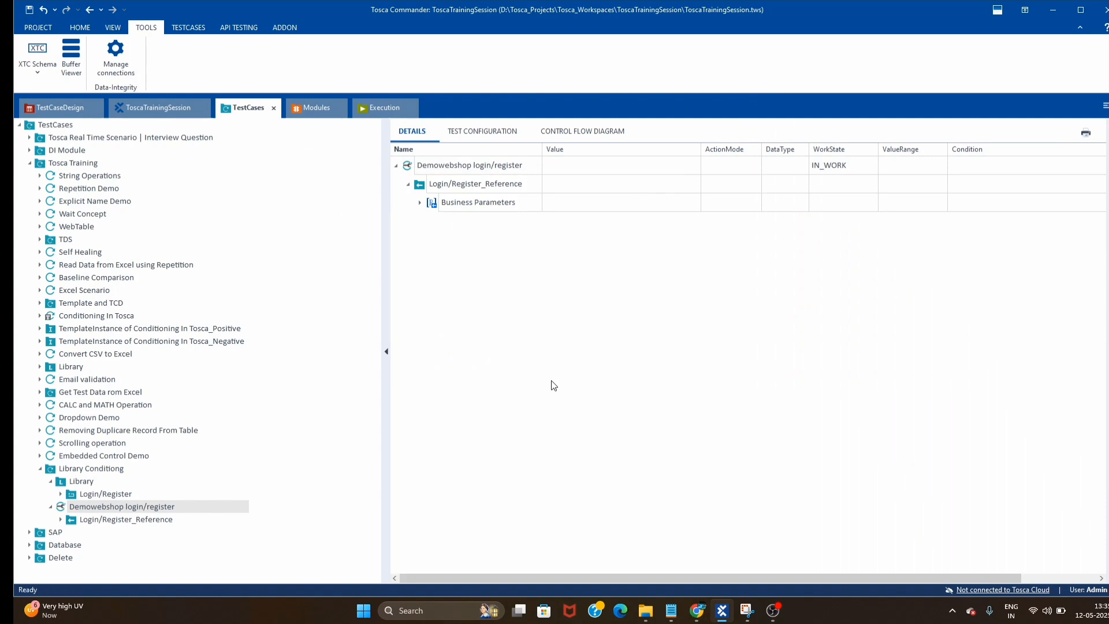
{"action": "left_click", "coordinate": [773, 610]}
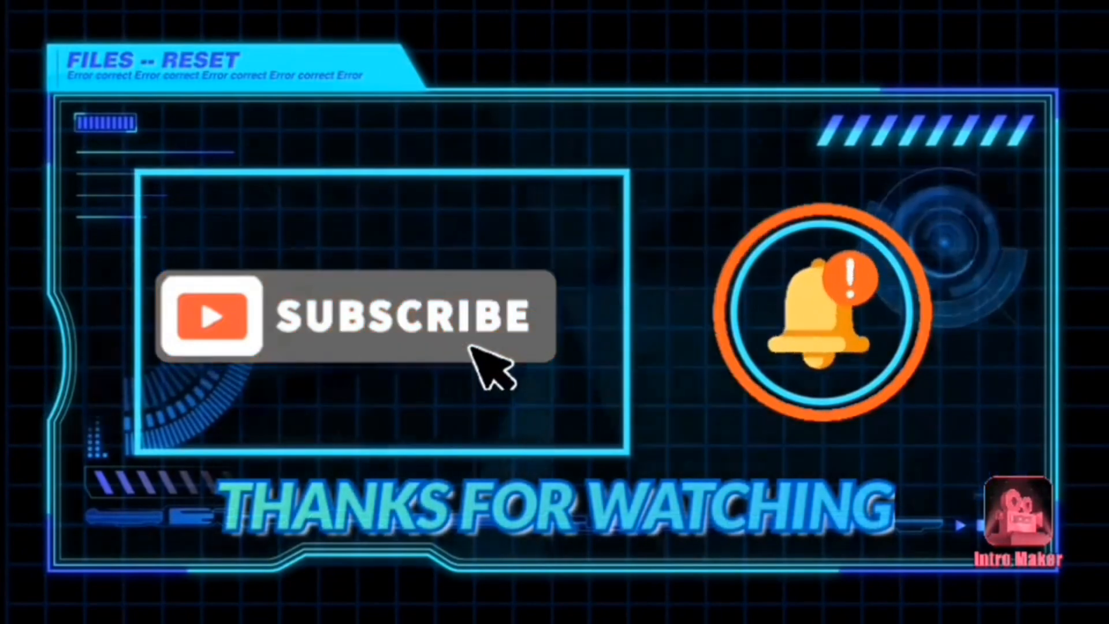